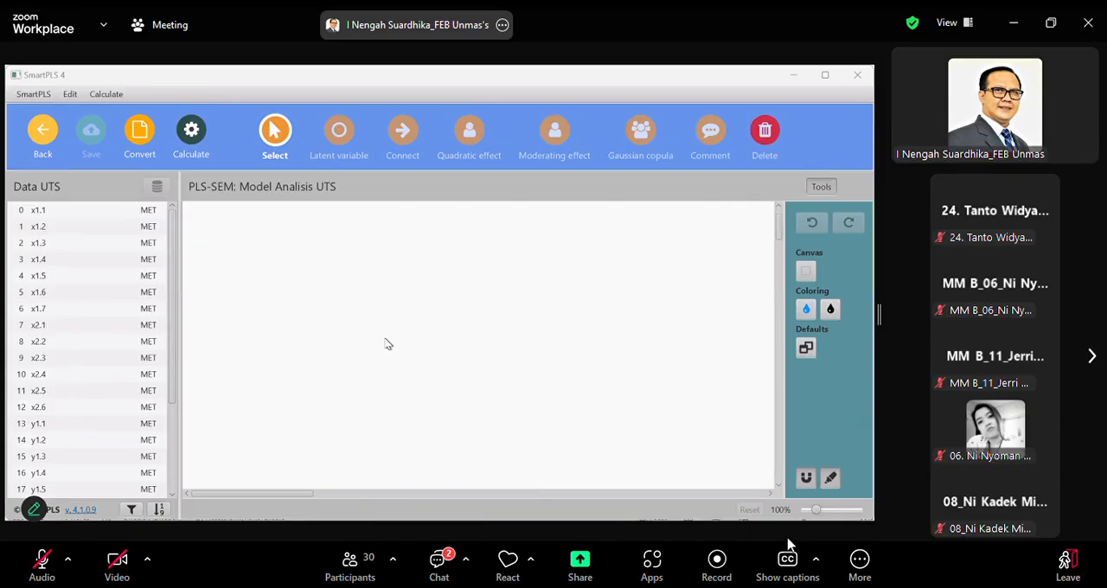
# Add a latent variable named Dimensi Organisasi to the upper-left part of the empty model
pyautogui.click(339, 137)
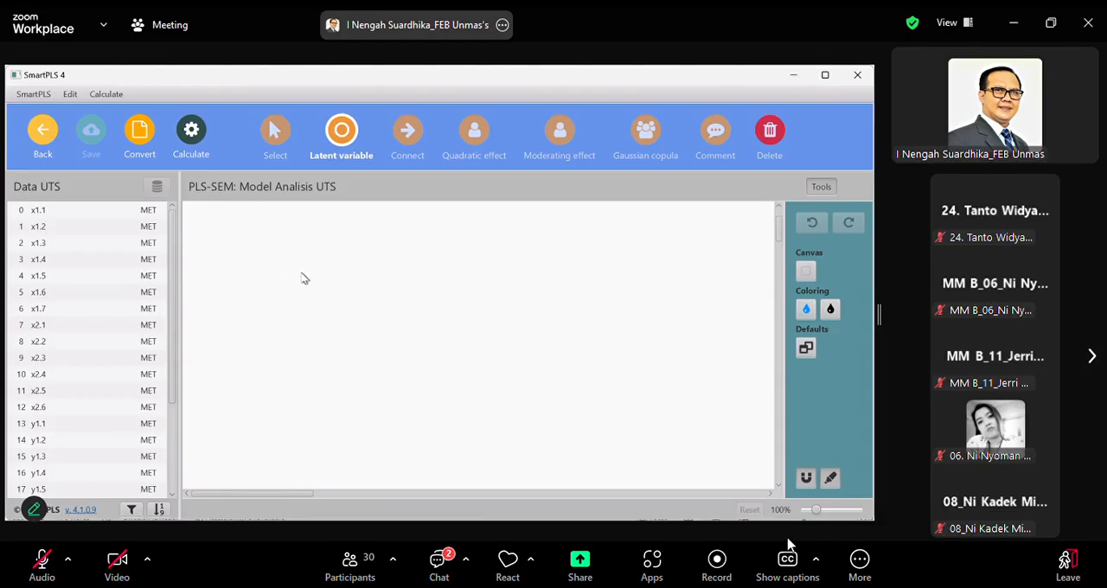
pyautogui.click(302, 278)
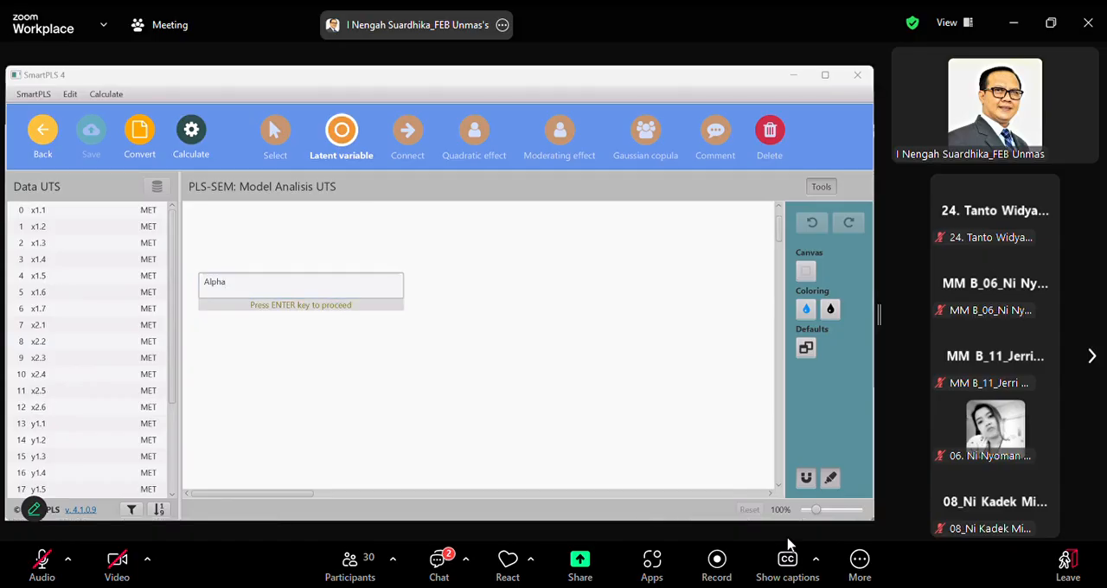
pyautogui.press('BackSpace')
pyautogui.press('BackSpace')
pyautogui.press('BackSpace')
pyautogui.press('BackSpace')
pyautogui.press('BackSpace')
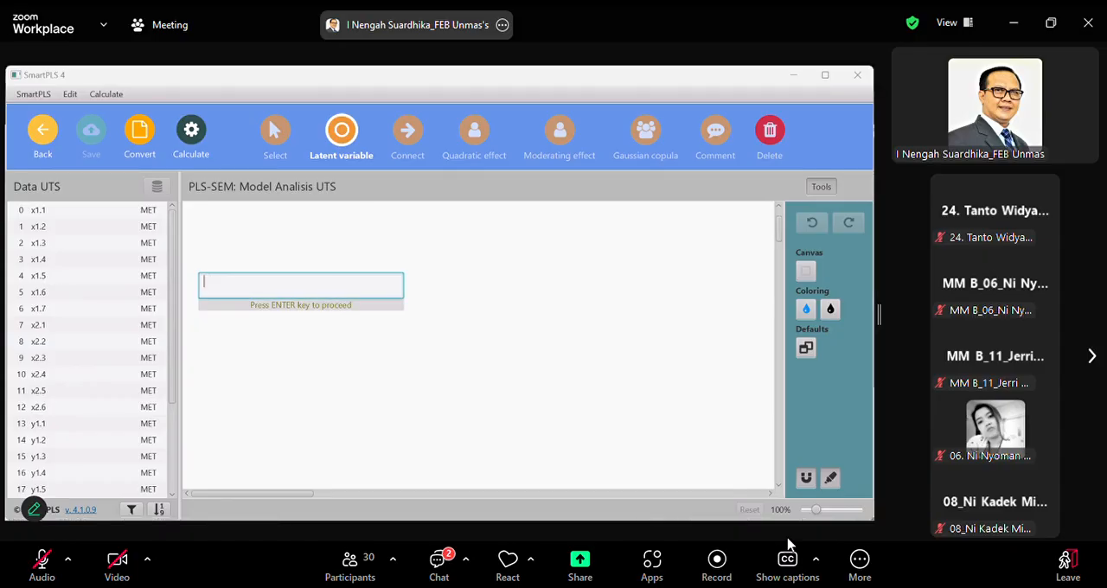
pyautogui.write('Dimensi Organisasi')
pyautogui.press('Return')
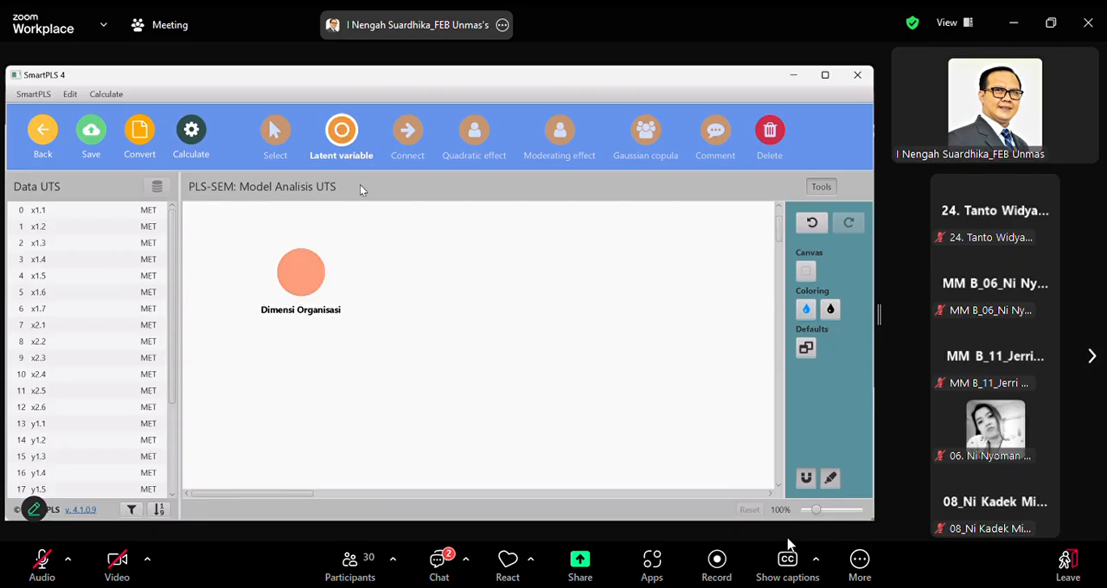
# Add a second latent variable named Kepemimpinan below Dimensi Organisasi
pyautogui.click(305, 399)
pyautogui.write('Alpha')
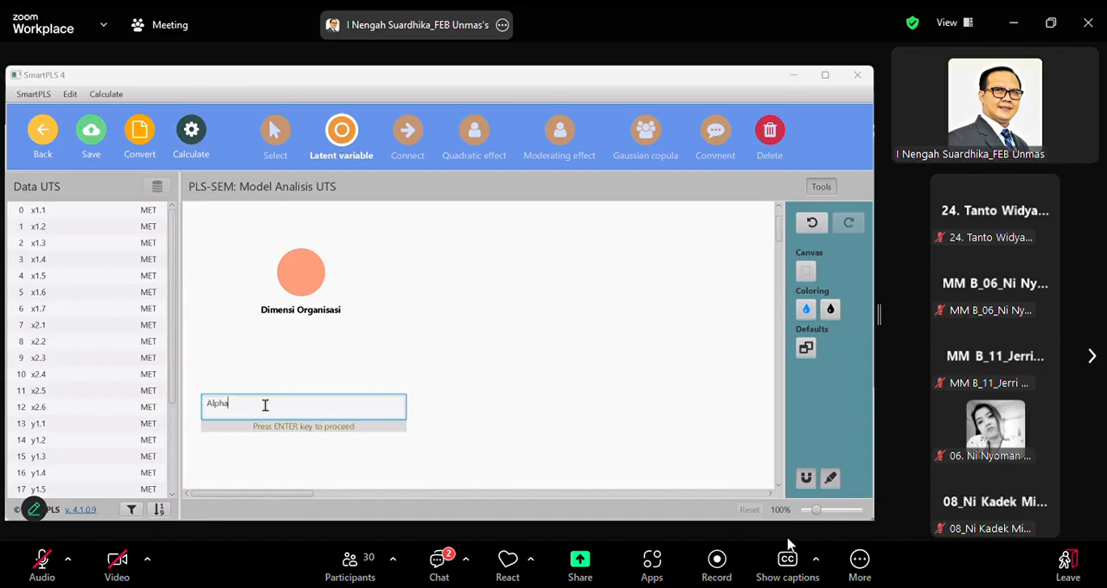
pyautogui.press('BackSpace')
pyautogui.press('BackSpace')
pyautogui.press('BackSpace')
pyautogui.press('BackSpace')
pyautogui.press('BackSpace')
pyautogui.write('Kepemimpinan')
pyautogui.press('Return')
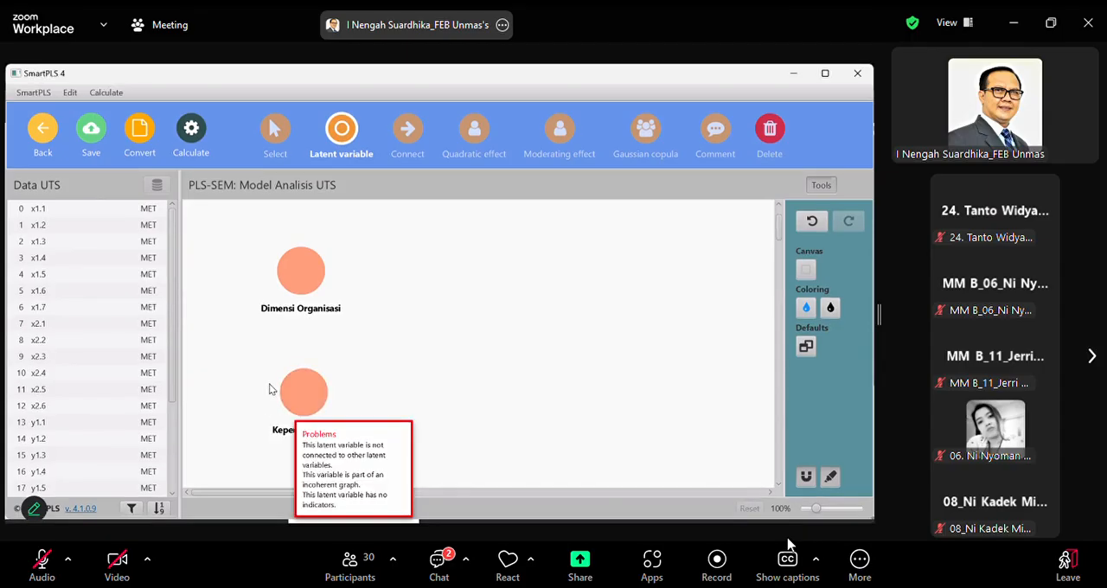
pyautogui.click(308, 399)
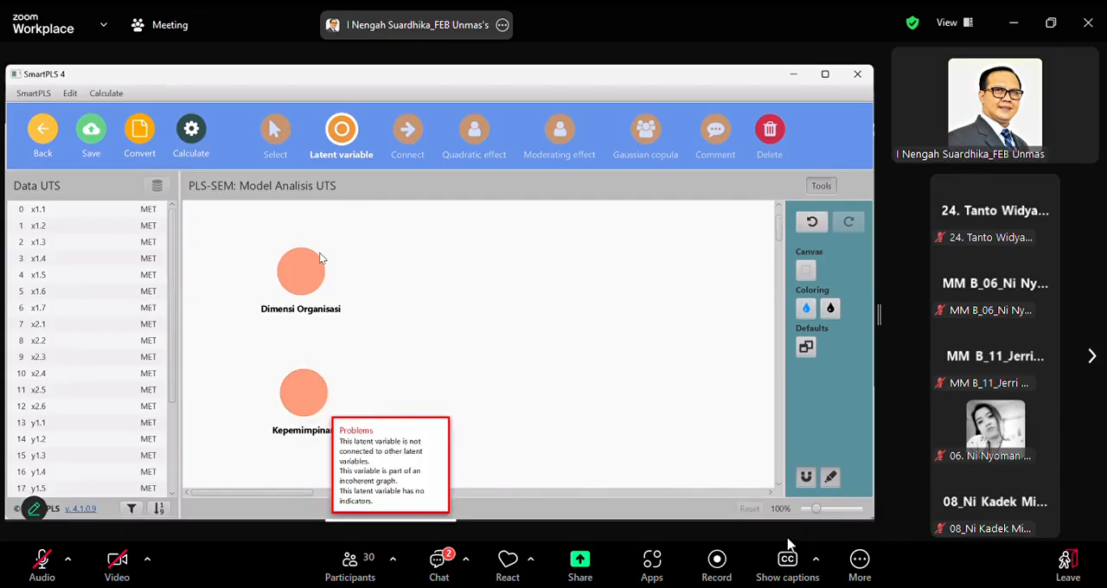
# Add a latent variable named Transfer Knowledge to the right of Dimensi Organisasi
pyautogui.click(451, 287)
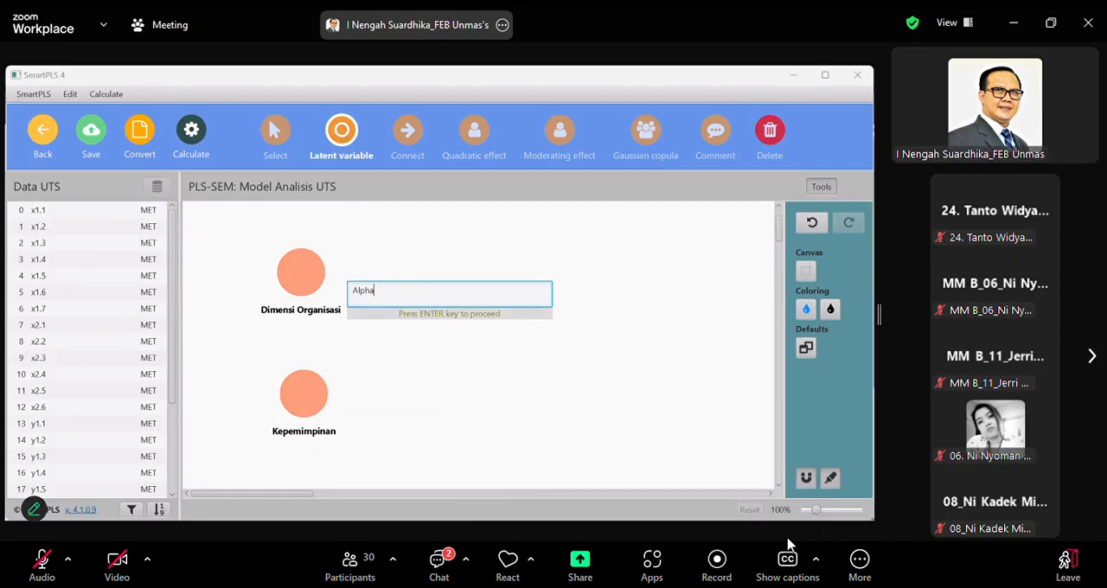
pyautogui.press('BackSpace')
pyautogui.press('BackSpace')
pyautogui.press('BackSpace')
pyautogui.press('BackSpace')
pyautogui.press('BackSpace')
pyautogui.write('Transfer Knowledge')
pyautogui.press('Return')
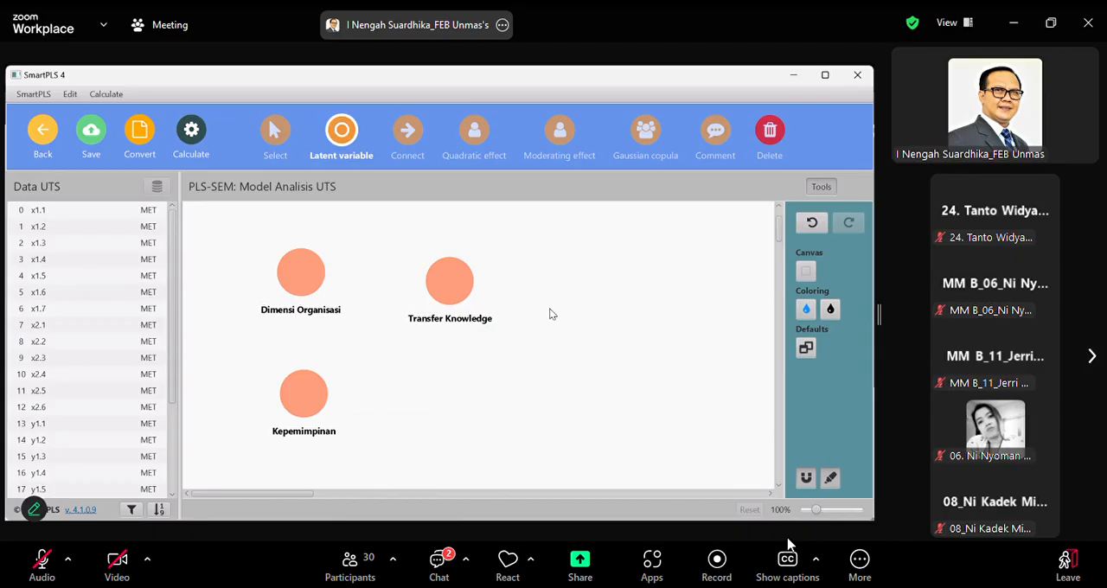
# Add a latent variable named Kinerja Organisasi to the right of Transfer Knowledge
pyautogui.write('Alpha')
pyautogui.press('BackSpace')
pyautogui.press('BackSpace')
pyautogui.press('BackSpace')
pyautogui.press('BackSpace')
pyautogui.press('BackSpace')
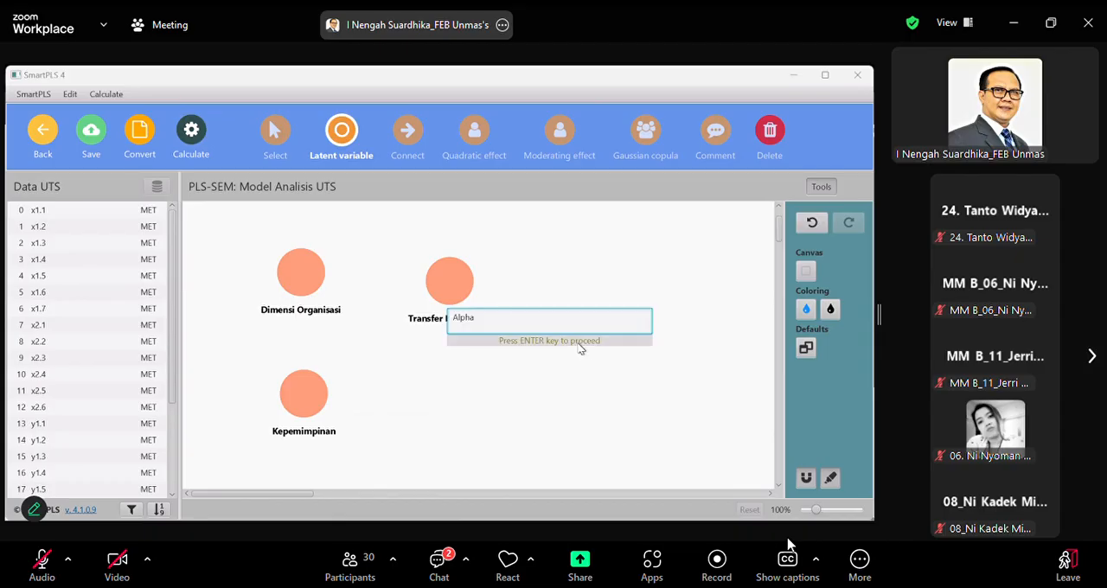
pyautogui.write('Kinerja Organisasi')
pyautogui.press('Return')
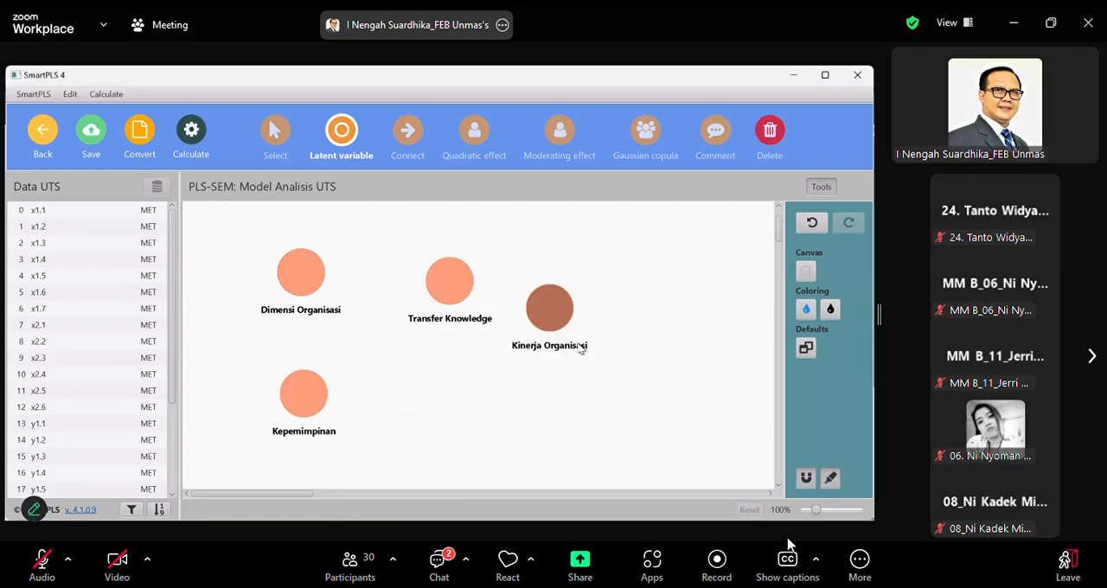
# Align Kepemimpinan vertically under Dimensi Organisasi and lower Transfer Knowledge to a height between the two
pyautogui.click(273, 135)
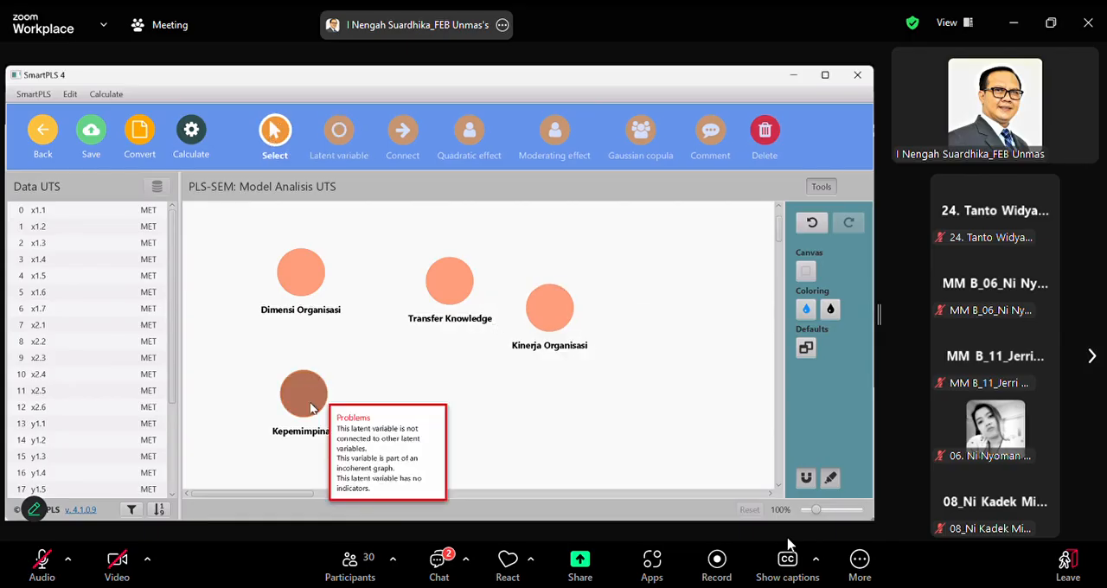
pyautogui.moveTo(298, 407); pyautogui.dragTo(298, 436)
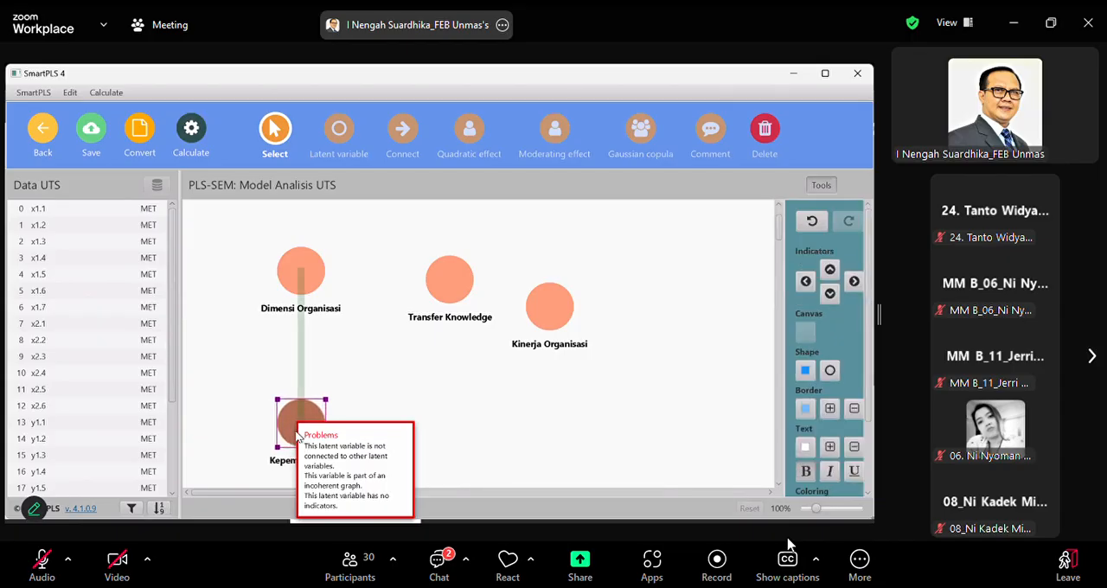
pyautogui.click(303, 275)
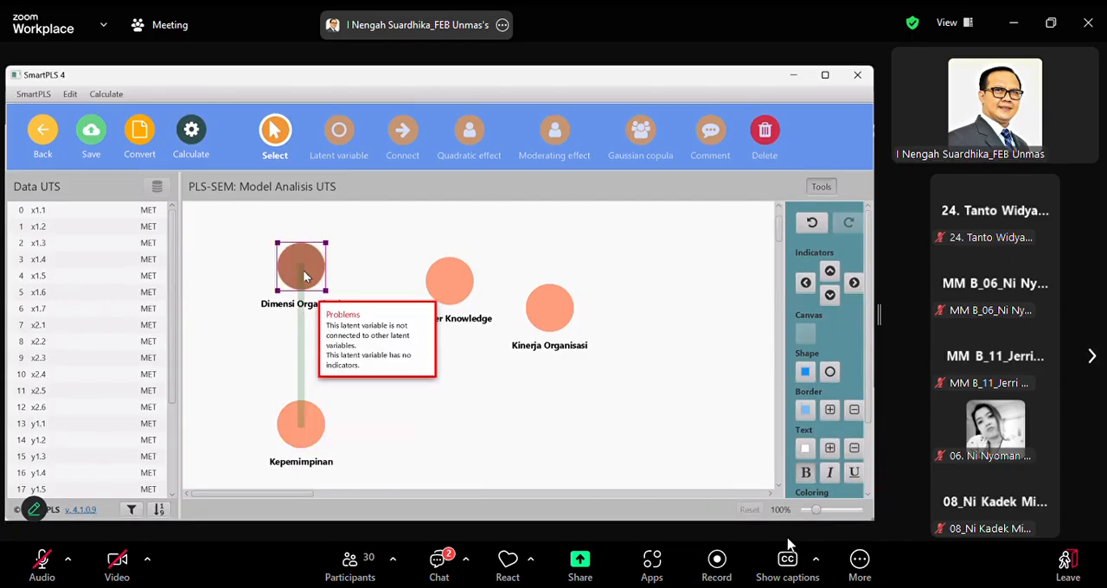
pyautogui.click(449, 306)
pyautogui.moveTo(450, 306); pyautogui.dragTo(413, 379)
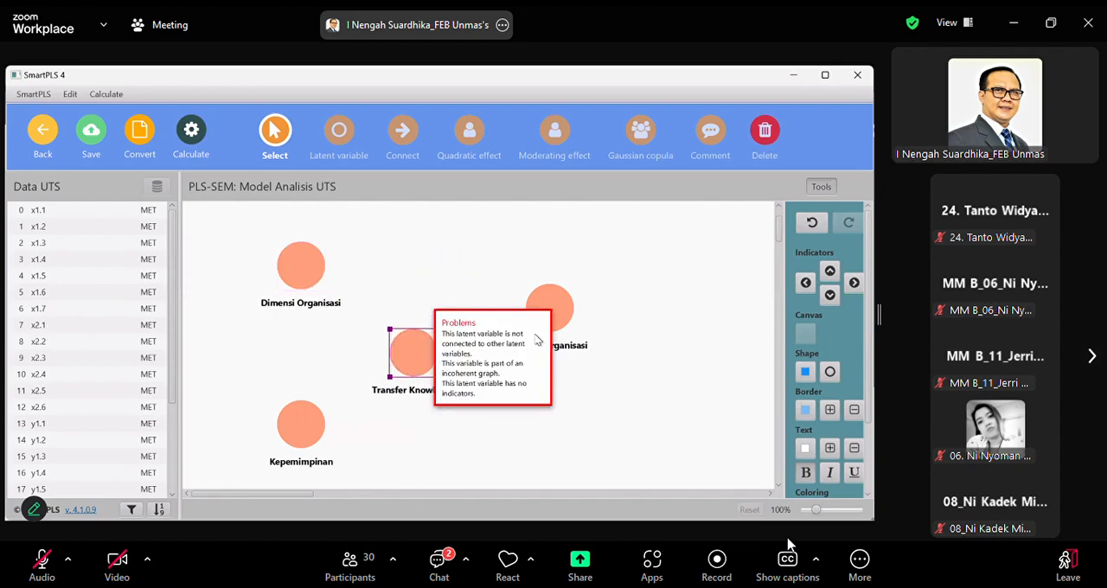
# Spread the model out with Transfer Knowledge in the middle and Kinerja Organisasi level with it at the far right
pyautogui.moveTo(550, 309); pyautogui.dragTo(625, 344)
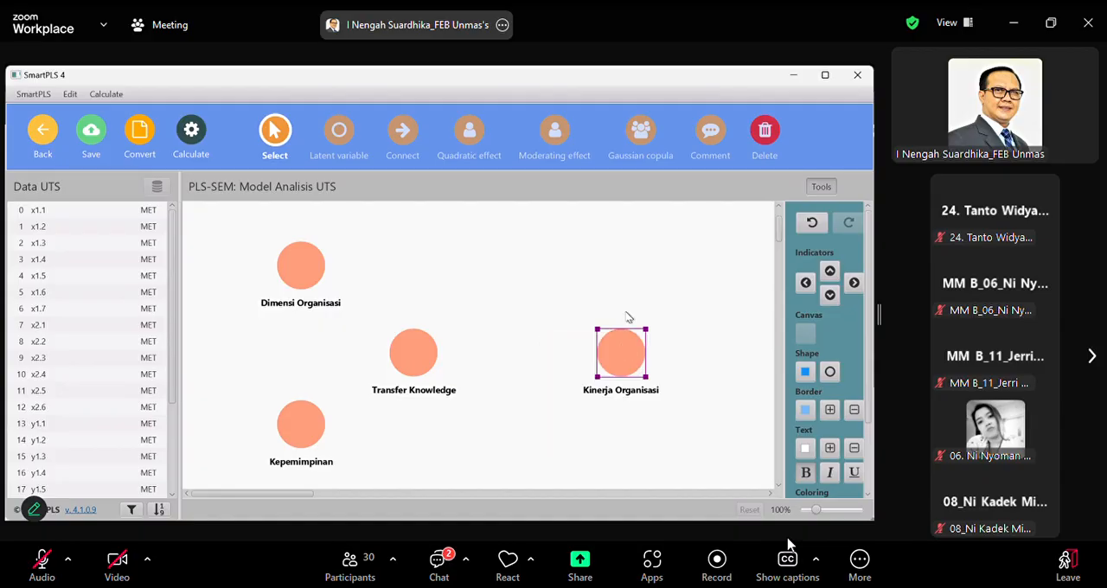
pyautogui.moveTo(657, 363); pyautogui.dragTo(501, 347)
pyautogui.moveTo(399, 350); pyautogui.dragTo(450, 350)
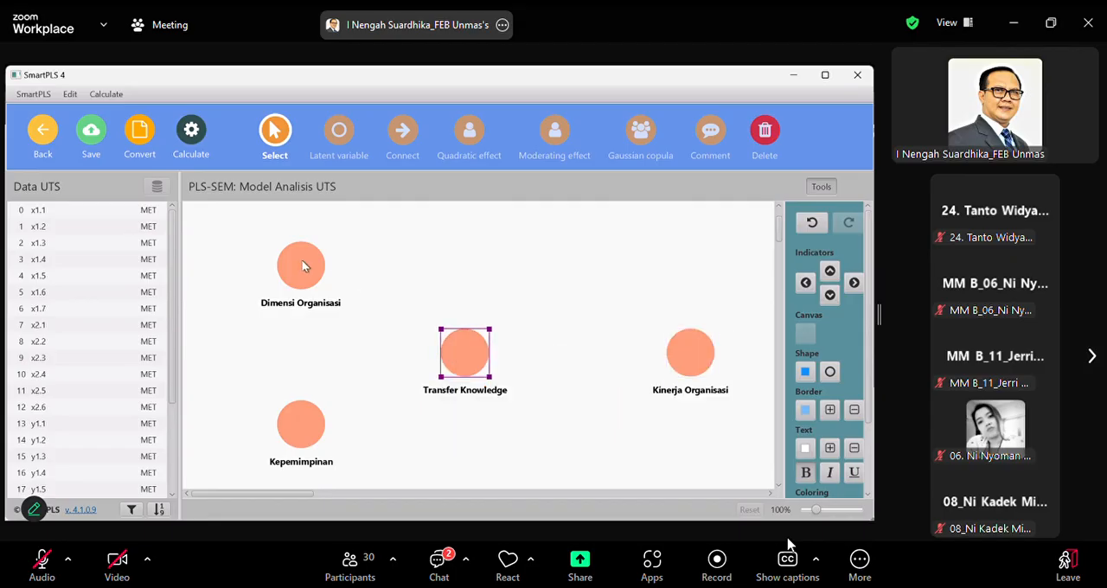
pyautogui.moveTo(303, 266)
pyautogui.mouseDown()
pyautogui.moveTo(309, 249)
pyautogui.moveTo(303, 258)
pyautogui.mouseUp()
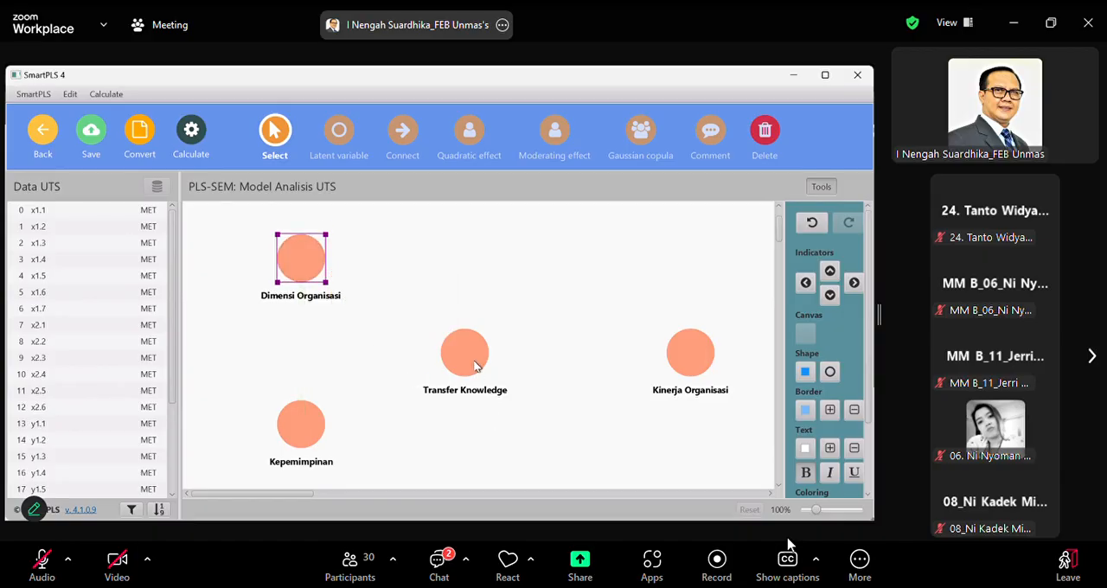
pyautogui.moveTo(475, 365)
pyautogui.mouseDown()
pyautogui.moveTo(448, 353)
pyautogui.moveTo(465, 352)
pyautogui.mouseUp()
pyautogui.moveTo(688, 355); pyautogui.dragTo(644, 349)
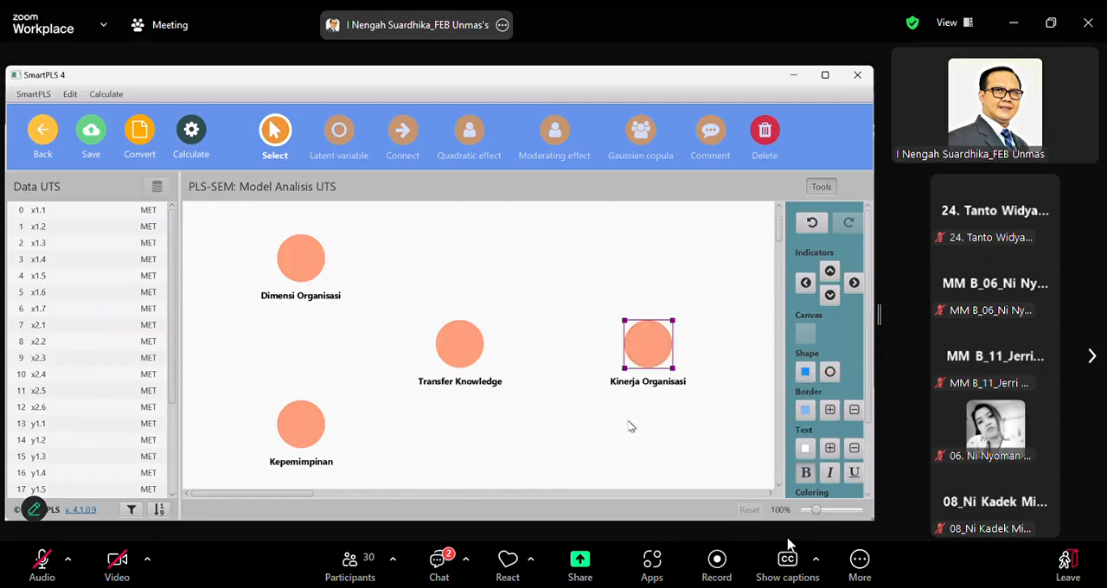
pyautogui.click(48, 209)
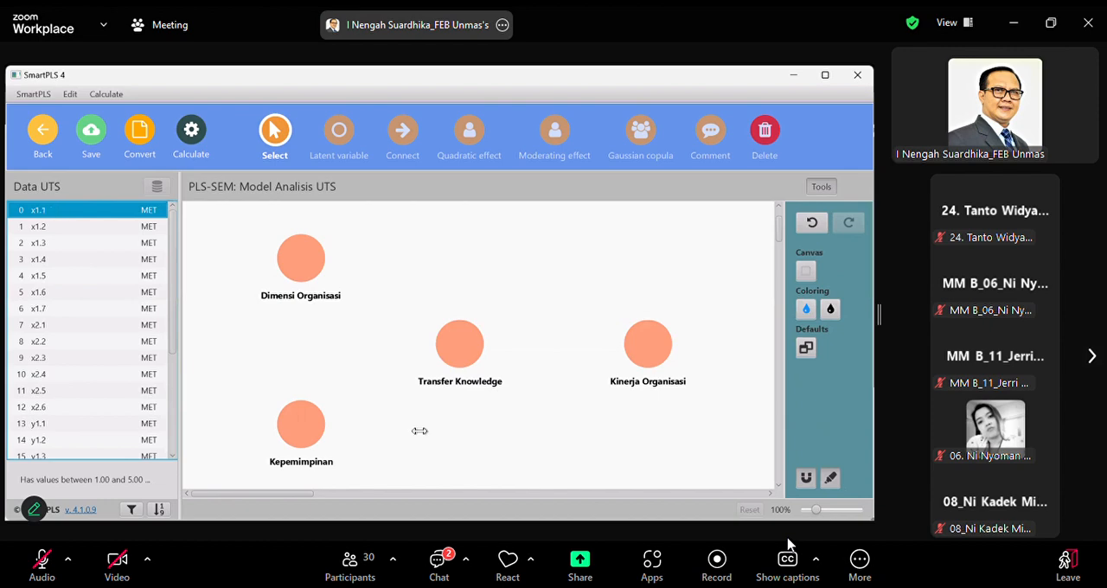
# Connect Dimensi Organisasi and Kepemimpinan to Transfer Knowledge with path arrows
pyautogui.click(400, 134)
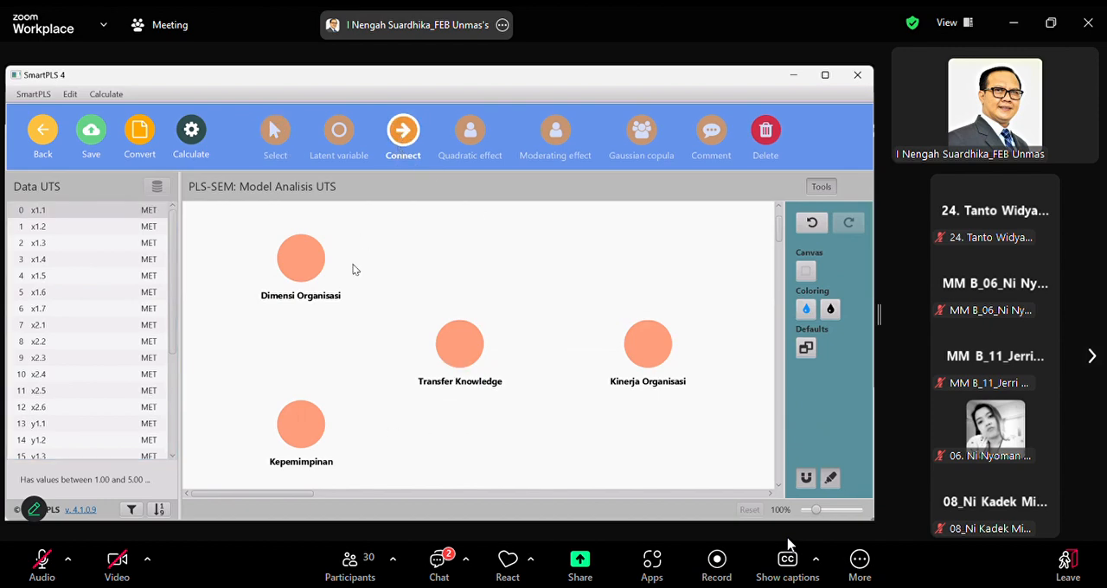
pyautogui.click(299, 263)
pyautogui.click(459, 344)
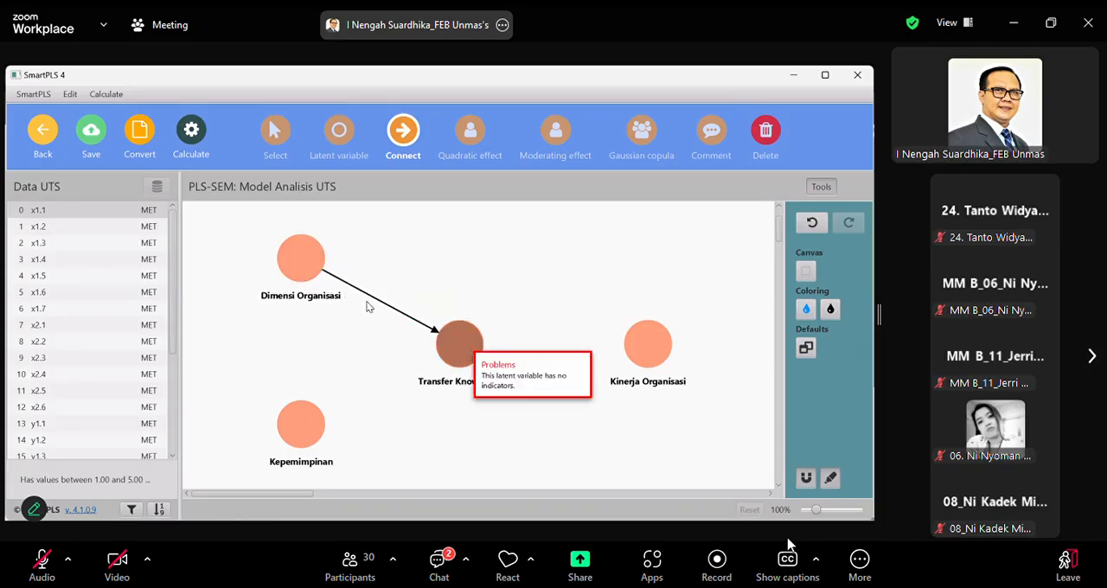
pyautogui.click(300, 424)
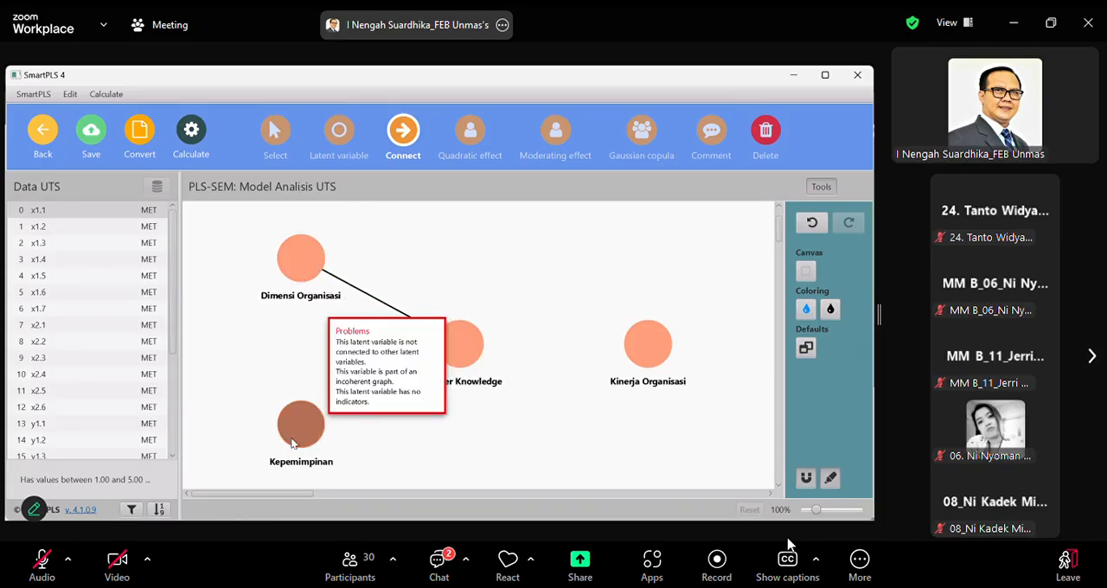
pyautogui.click(450, 355)
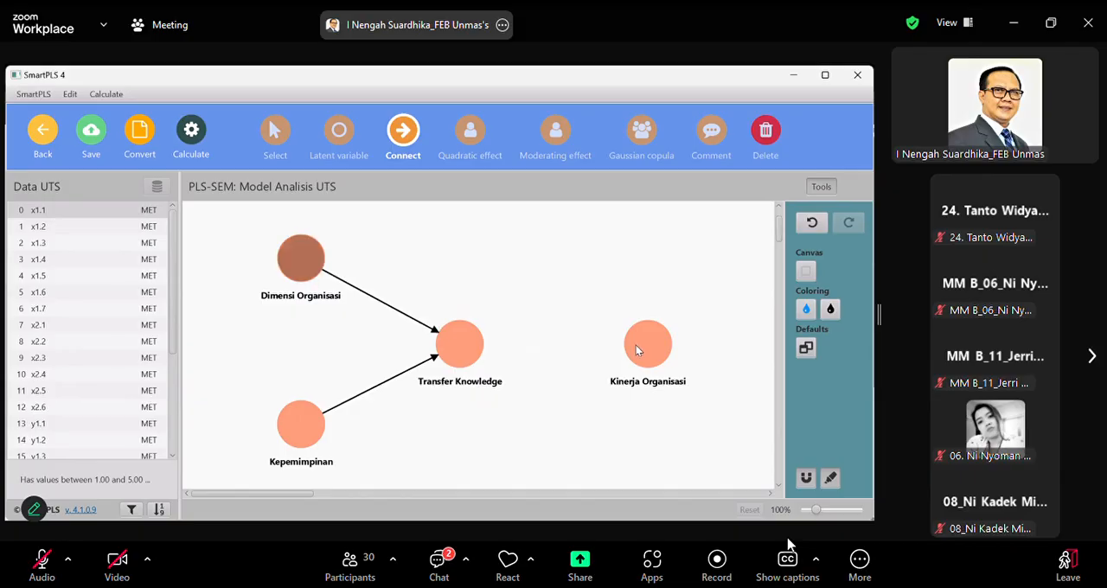
# Connect Dimensi Organisasi, Transfer Knowledge and Kepemimpinan to Kinerja Organisasi with path arrows
pyautogui.click(640, 345)
pyautogui.click(459, 346)
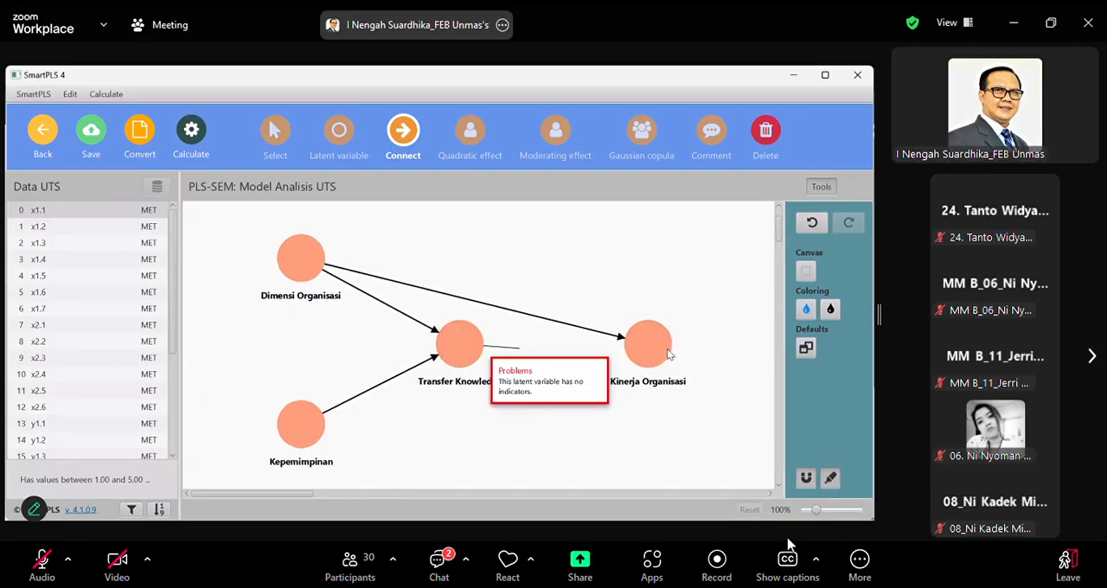
pyautogui.click(664, 348)
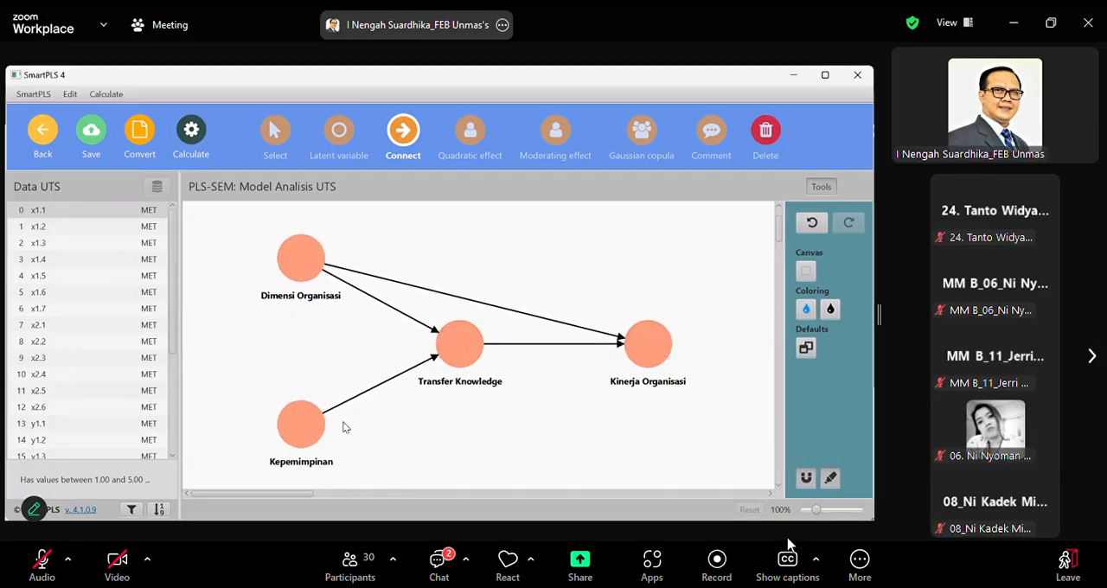
pyautogui.click(308, 437)
pyautogui.click(632, 359)
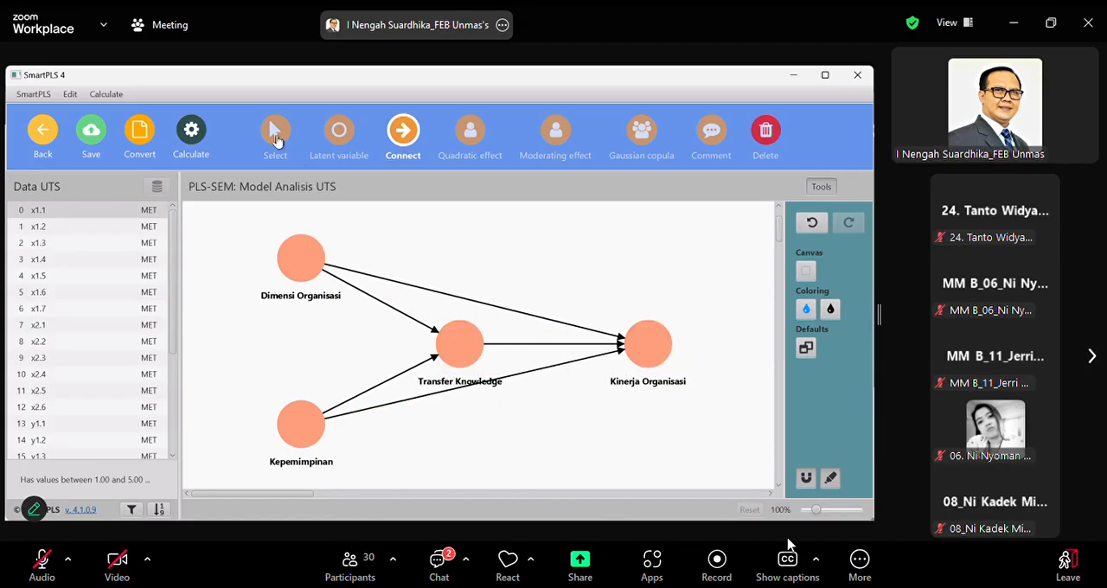
# Move Transfer Knowledge closer to the two exogenous variables and place Kinerja Organisasi level with it, slightly further right
pyautogui.press('Escape')
pyautogui.click(429, 342)
pyautogui.moveTo(428, 341); pyautogui.dragTo(403, 340)
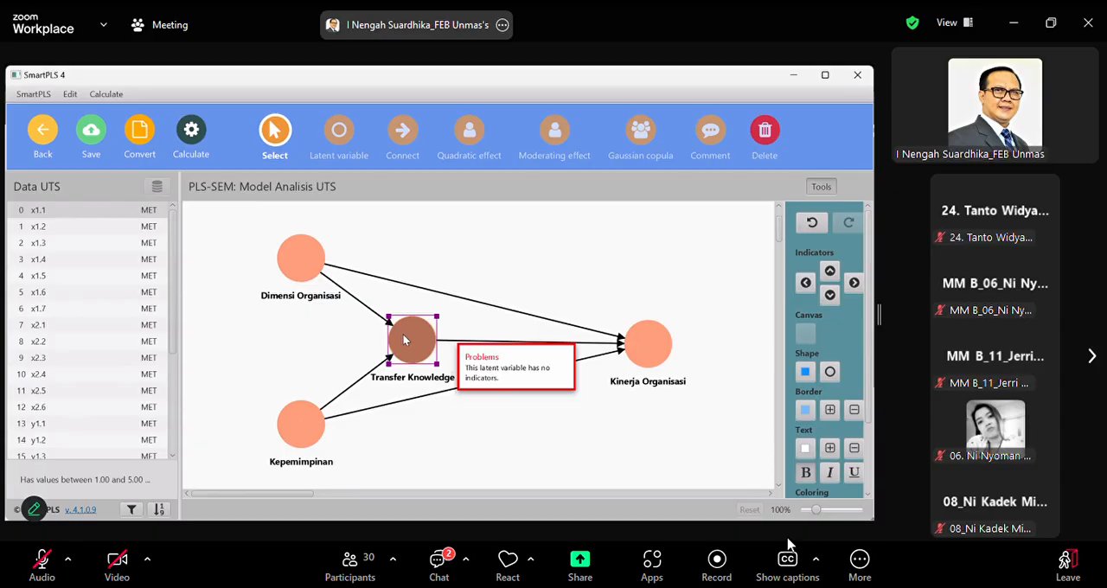
pyautogui.click(633, 431)
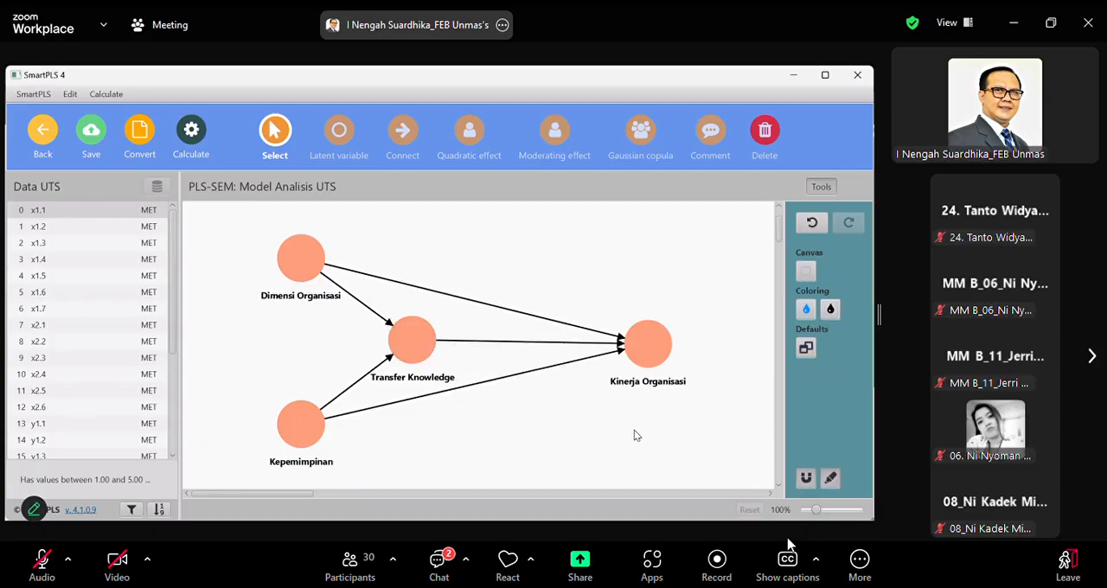
pyautogui.moveTo(645, 347); pyautogui.dragTo(618, 352)
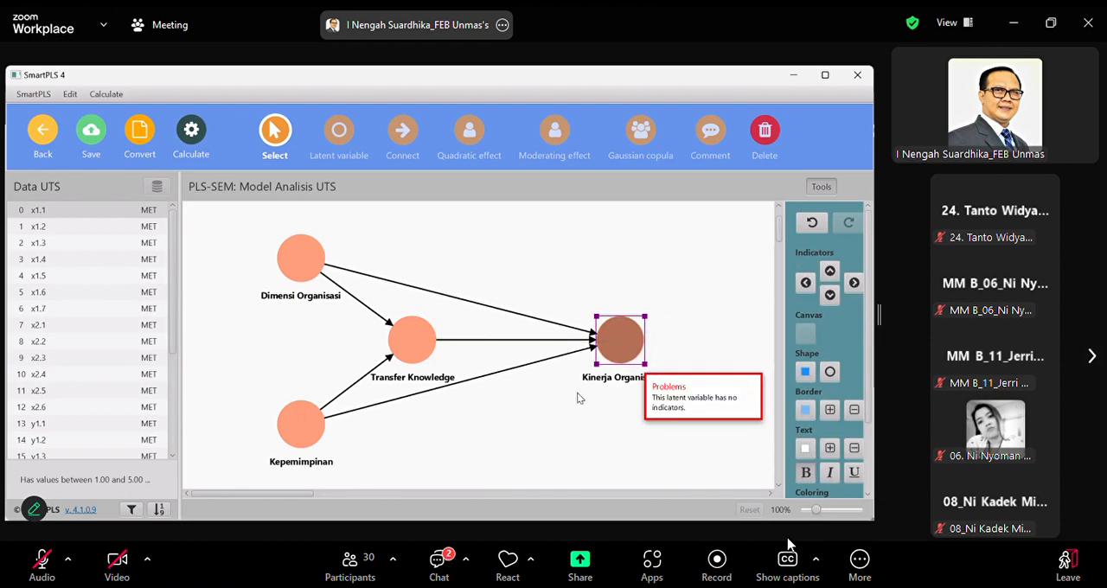
pyautogui.click(523, 422)
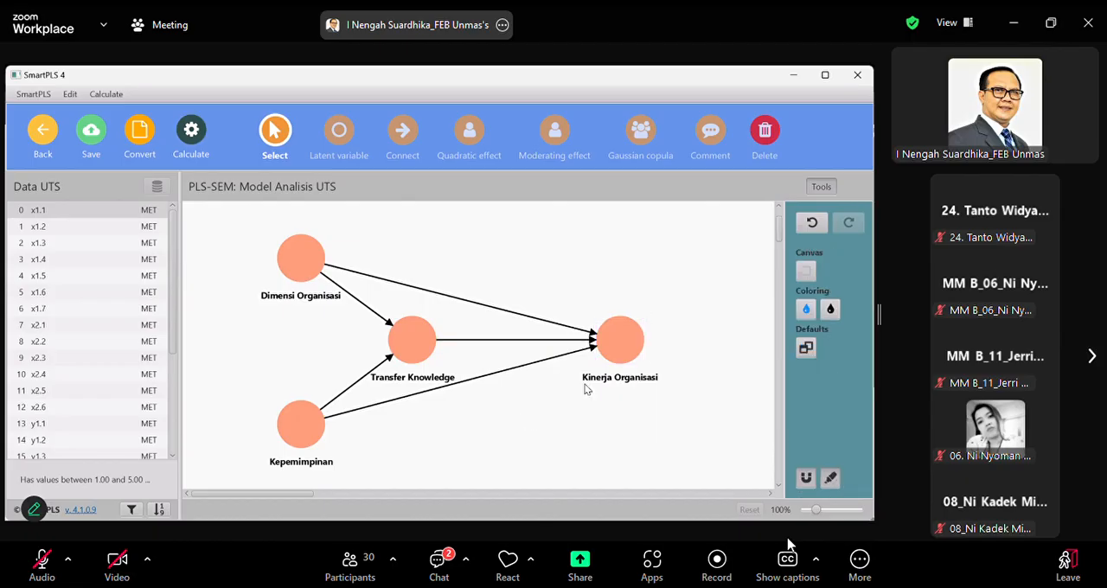
pyautogui.moveTo(624, 346)
pyautogui.moveTo(626, 341); pyautogui.dragTo(666, 348)
pyautogui.click(545, 453)
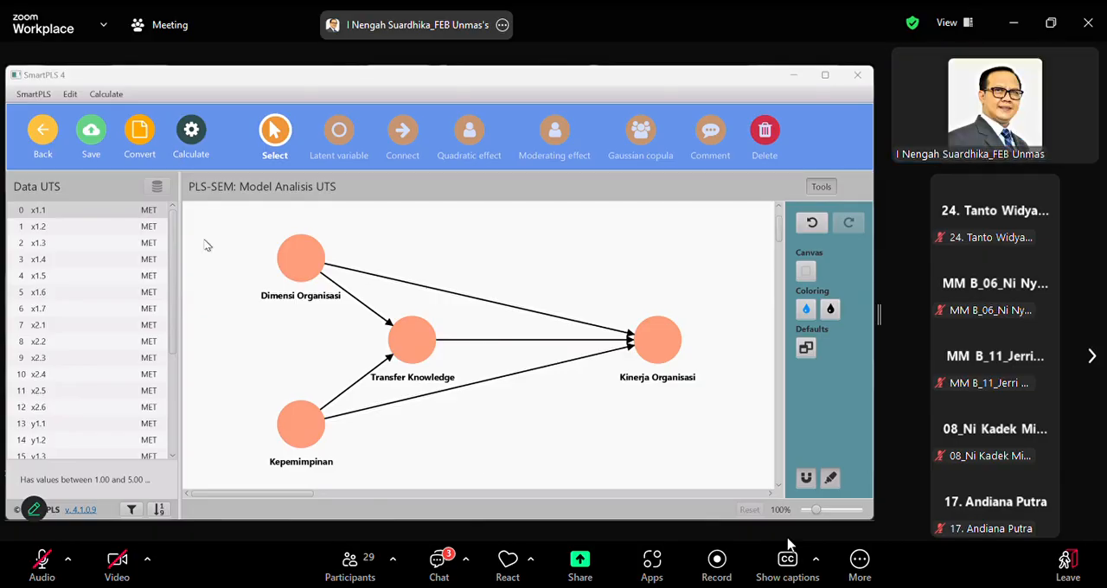
# Assign the indicators x1.1 to x1.7 to the Dimensi Organisasi latent variable
pyautogui.click(48, 211)
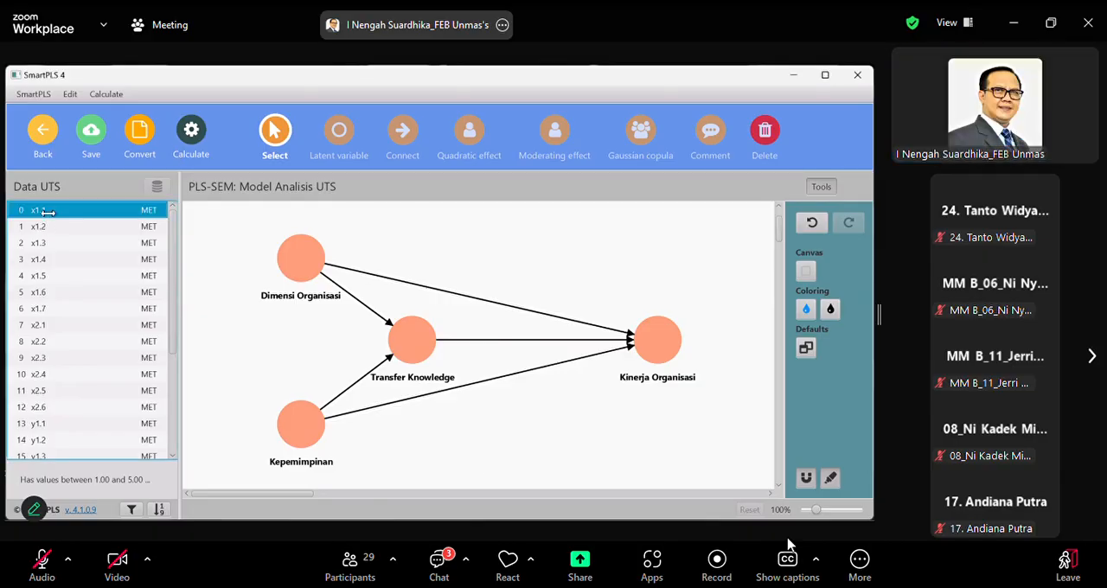
pyautogui.keyDown('shift'); pyautogui.click(56, 310); pyautogui.keyUp('shift')
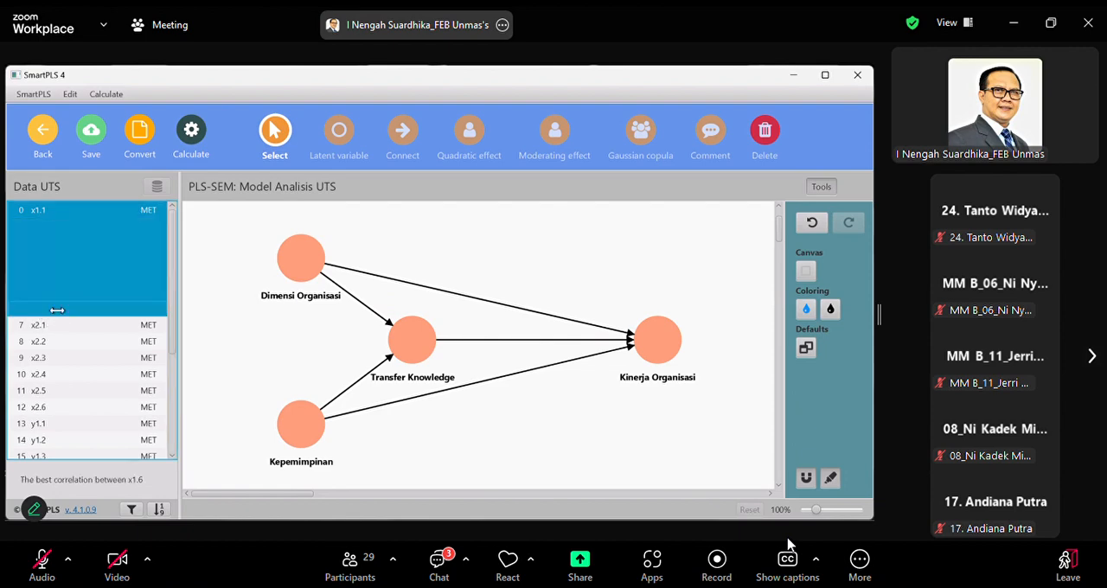
pyautogui.moveTo(56, 309); pyautogui.dragTo(301, 259)
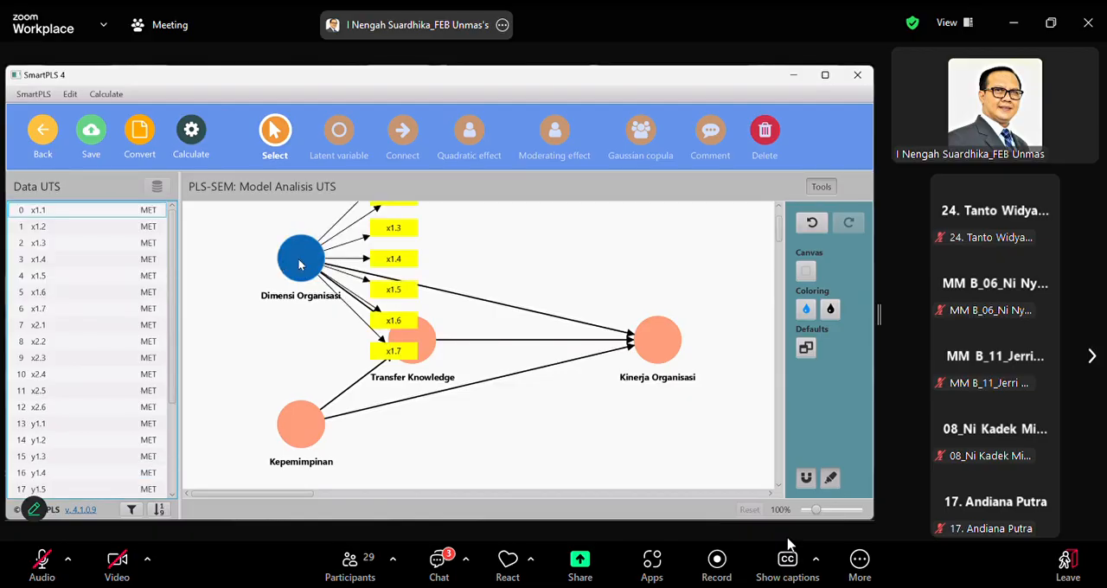
# Align the indicators of Dimensi Organisasi to the left of the latent variable
pyautogui.click(299, 265)
pyautogui.rightClick(299, 262)
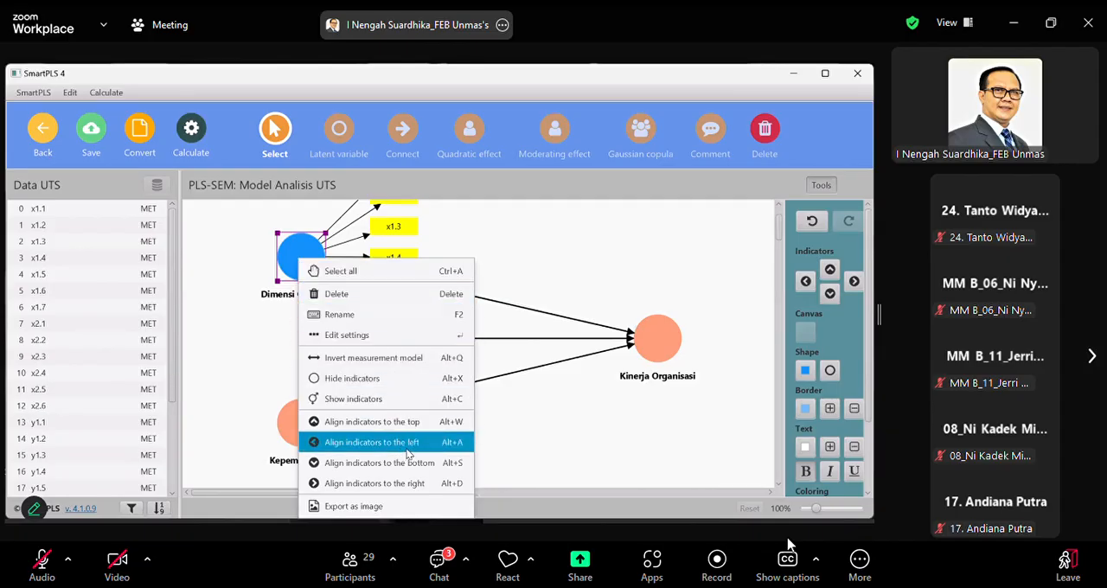
pyautogui.click(372, 442)
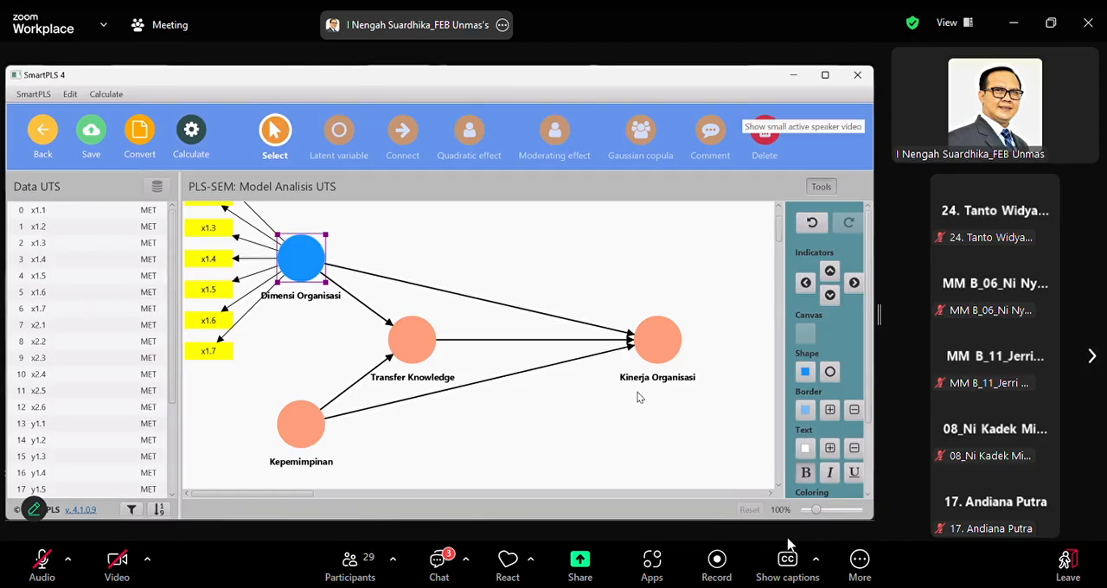
# Assign the indicators x2.1 to x2.6 to the Kepemimpinan latent variable
pyautogui.scroll(2, 638, 396)
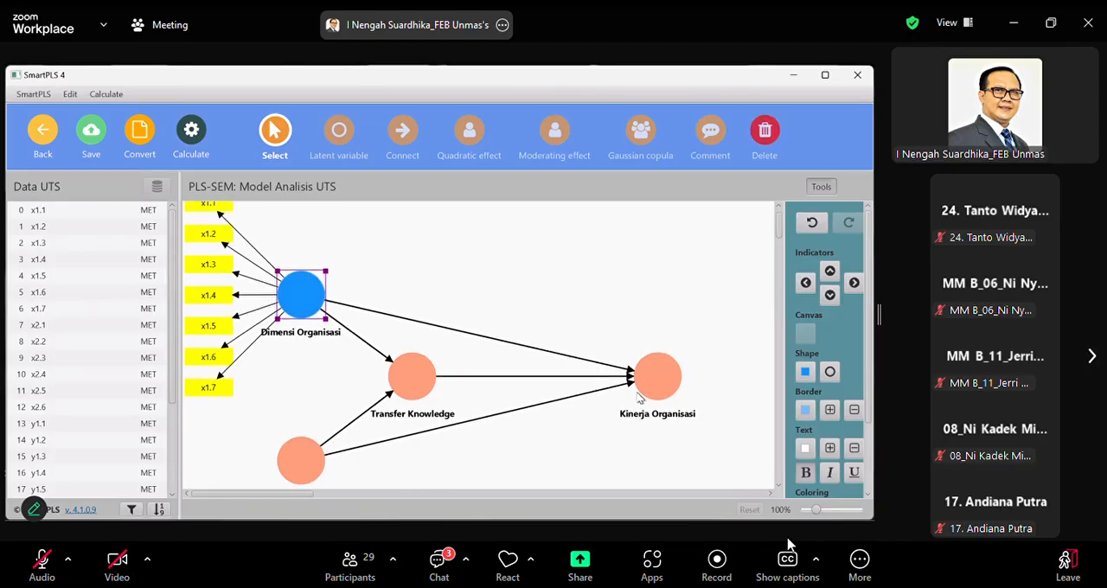
pyautogui.scroll(-1, 714, 392)
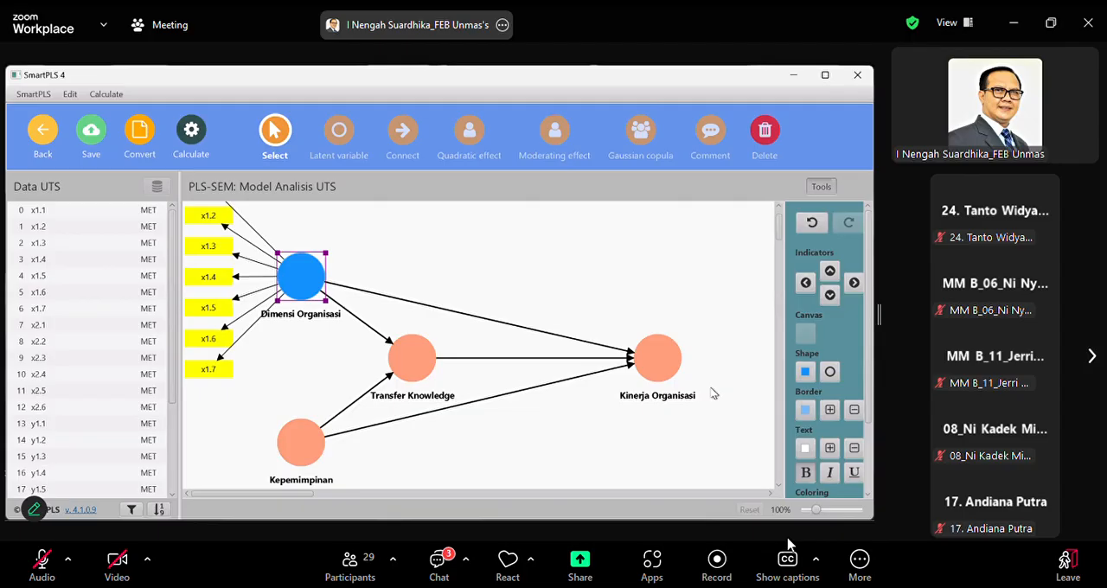
pyautogui.scroll(2, 713, 394)
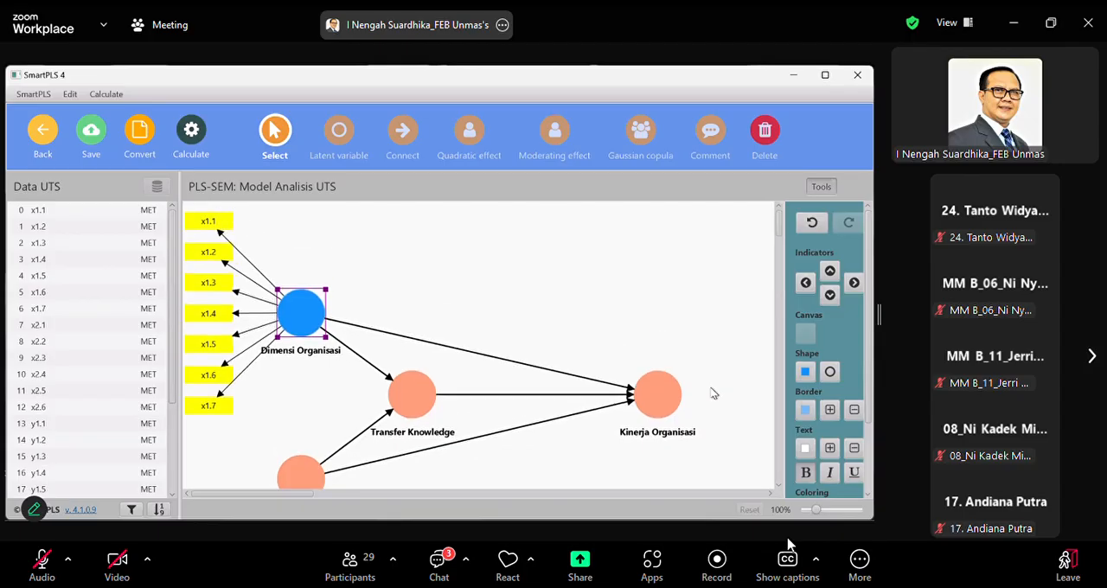
pyautogui.scroll(-1, 713, 394)
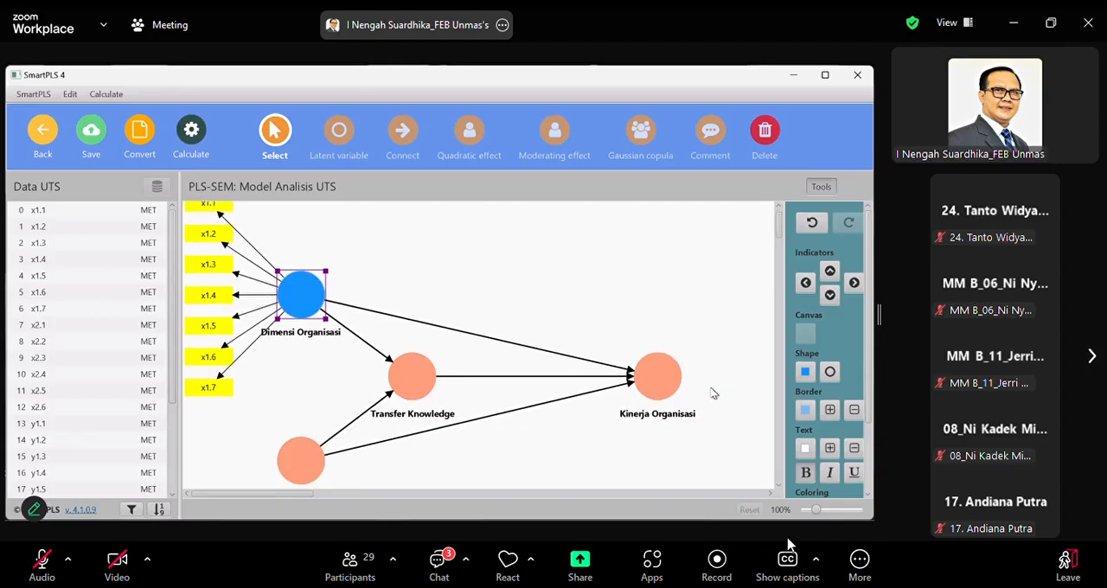
pyautogui.scroll(-4, 713, 393)
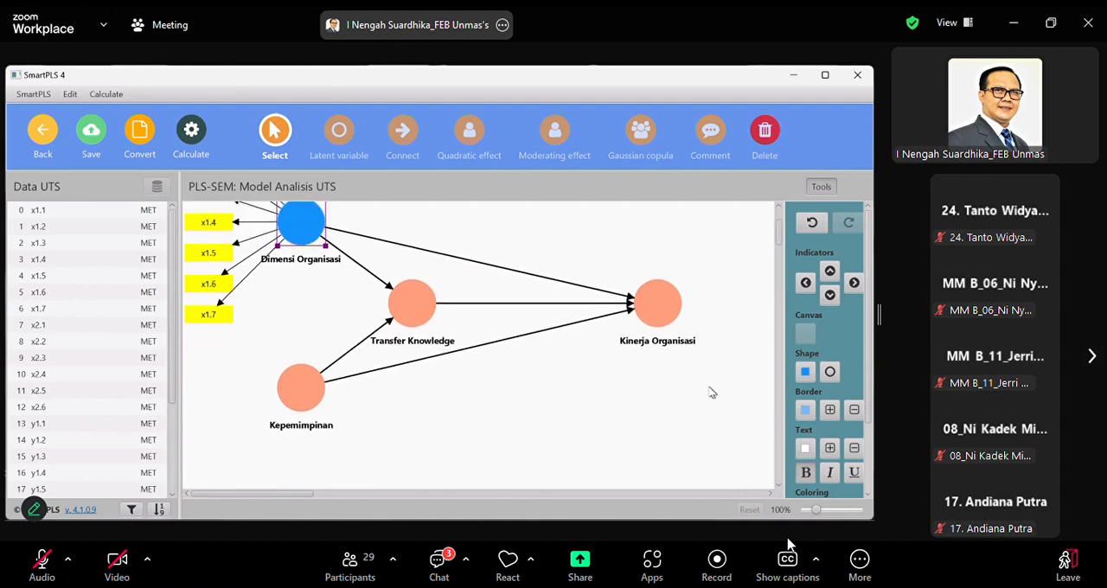
pyautogui.scroll(-4, 712, 393)
pyautogui.scroll(5, 713, 394)
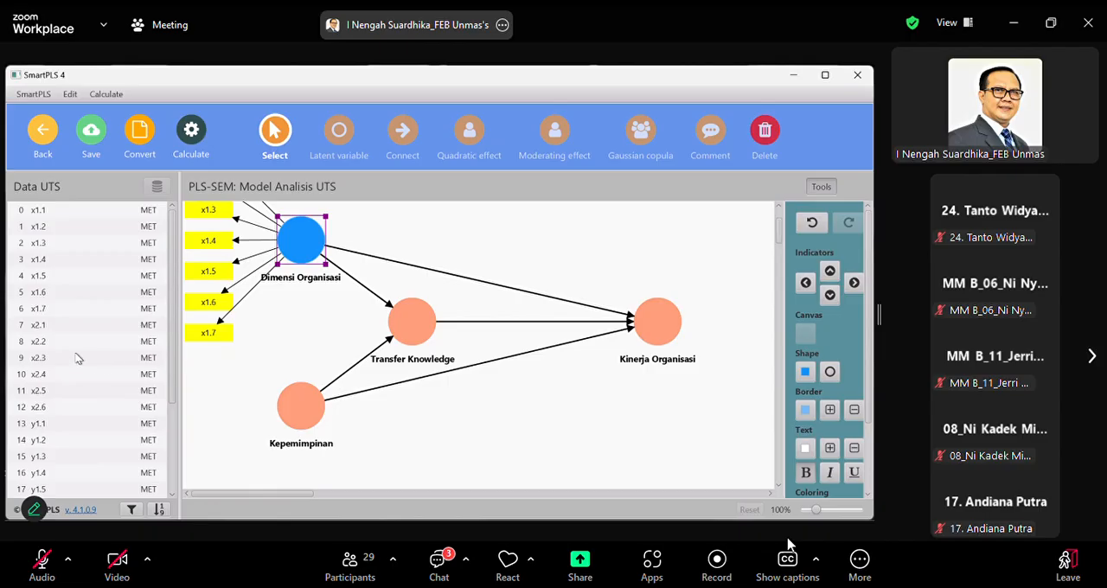
pyautogui.click(49, 327)
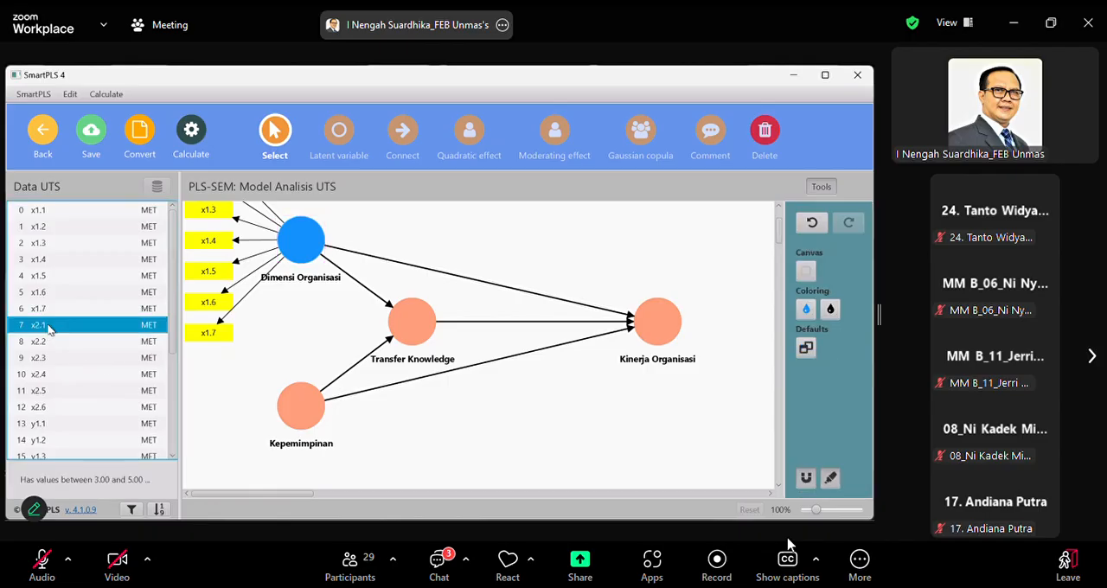
pyautogui.keyDown('shift'); pyautogui.click(58, 408); pyautogui.keyUp('shift')
pyautogui.moveTo(87, 410); pyautogui.dragTo(301, 420)
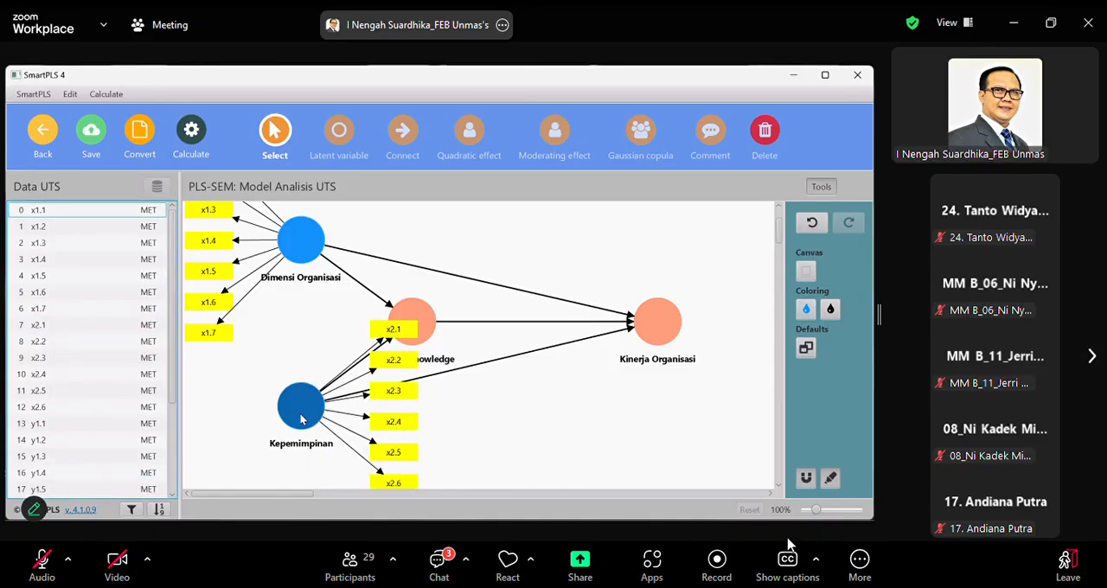
# Align Kepemimpinan's indicators to its left and move the variable down so they clear the Dimensi Organisasi indicators
pyautogui.click(301, 420)
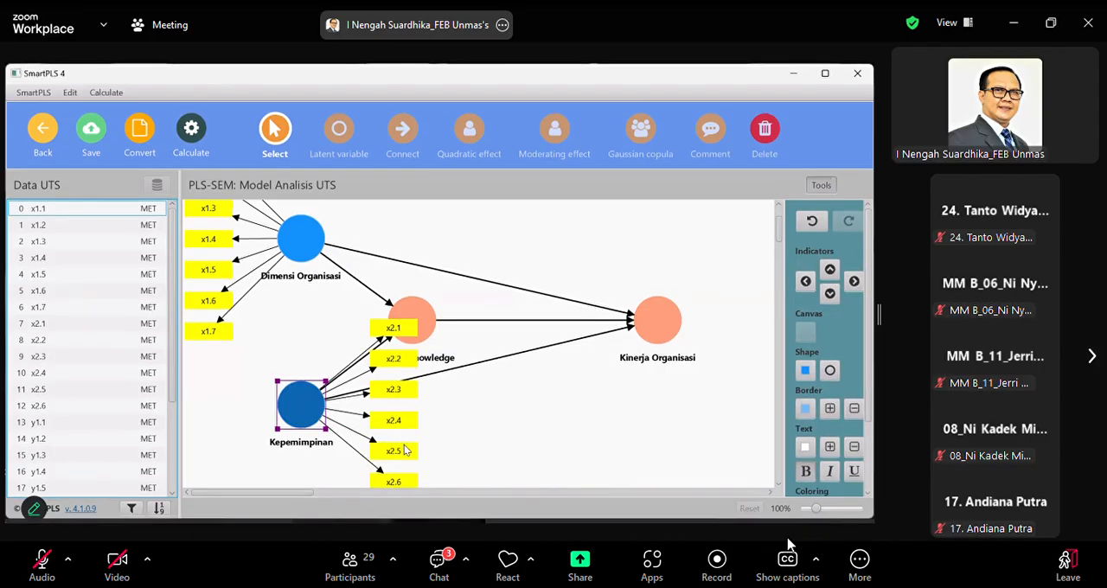
pyautogui.rightClick(301, 419)
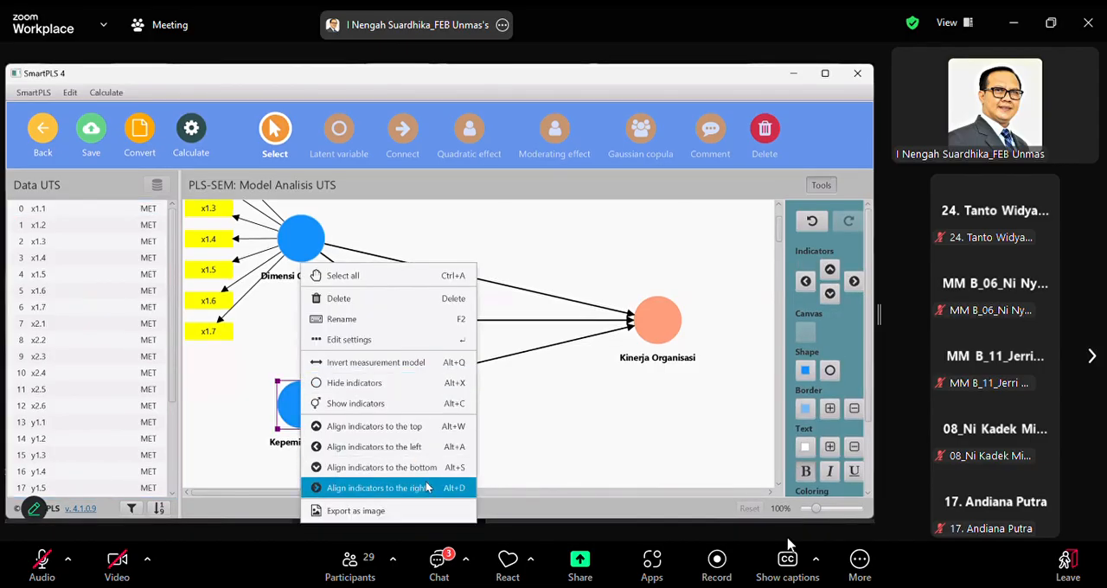
pyautogui.click(423, 446)
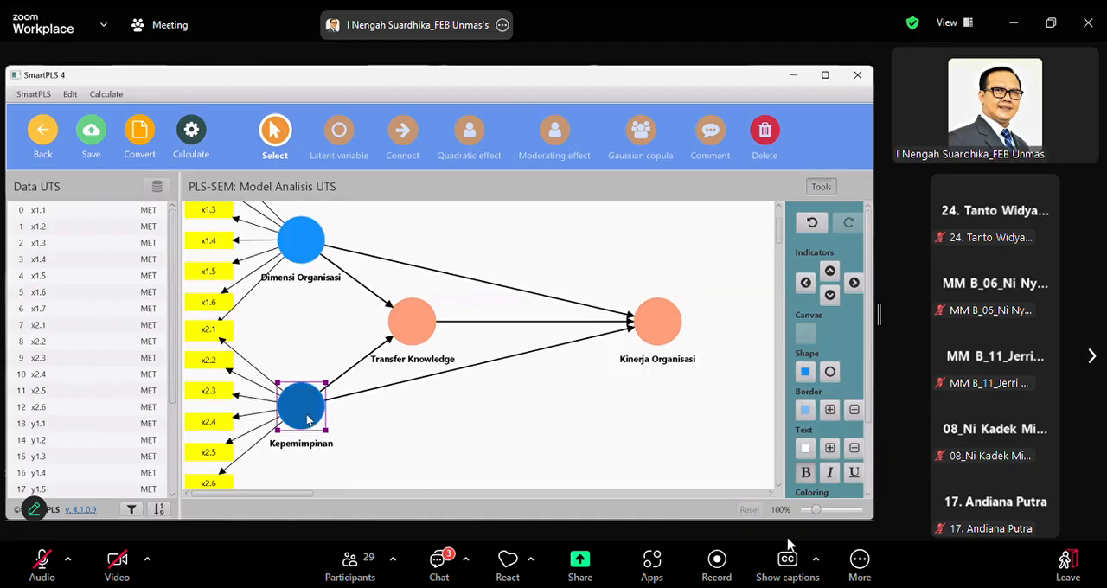
pyautogui.moveTo(308, 421); pyautogui.dragTo(307, 456)
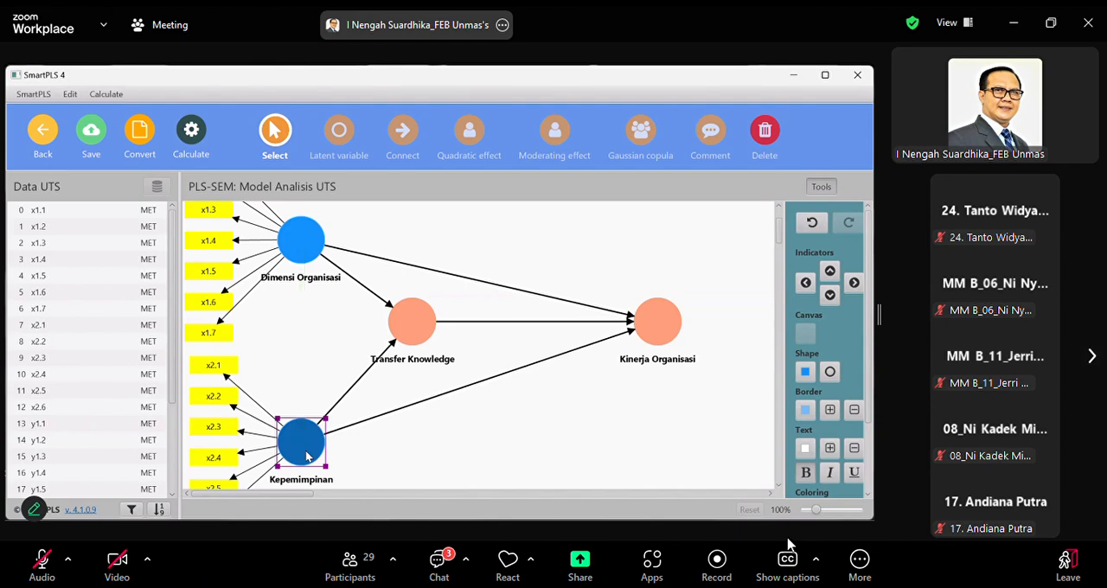
pyautogui.rightClick(346, 448)
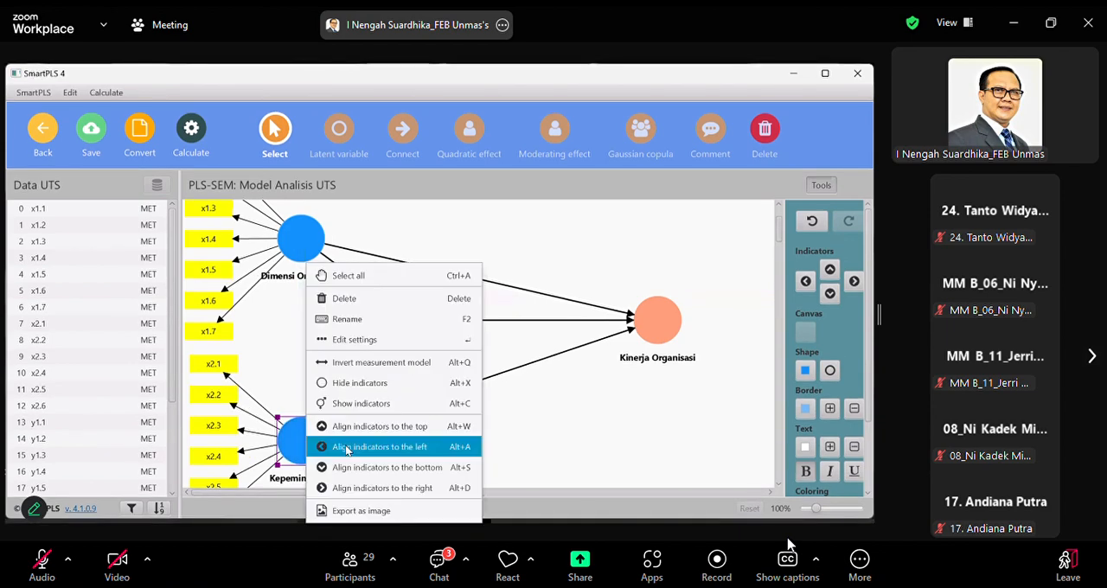
pyautogui.click(373, 448)
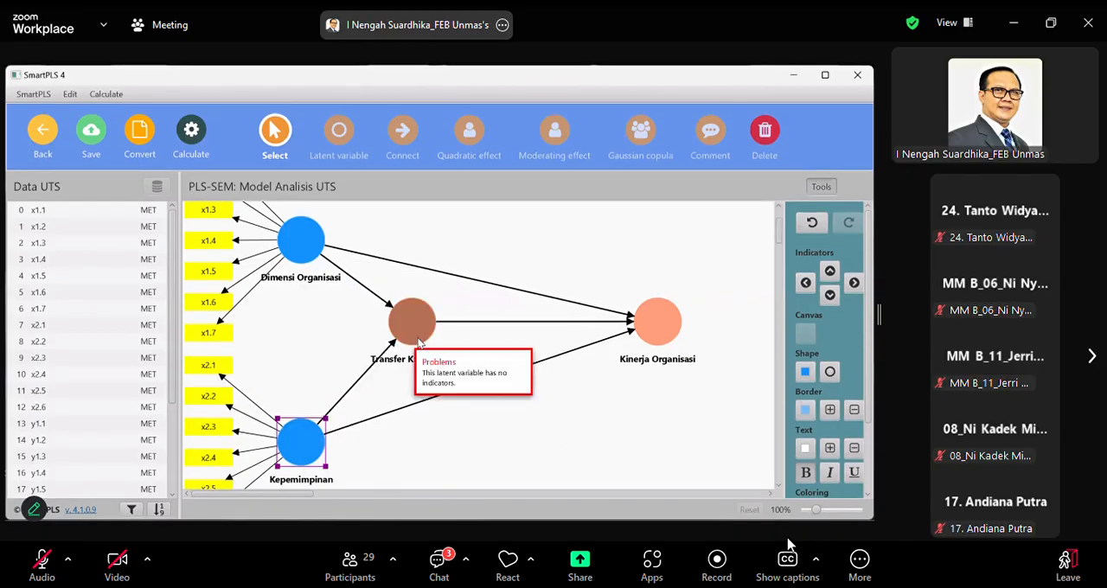
# Move Transfer Knowledge slightly down and to the right, and place Kinerja Organisasi level with it, a little closer
pyautogui.moveTo(415, 336); pyautogui.dragTo(437, 353)
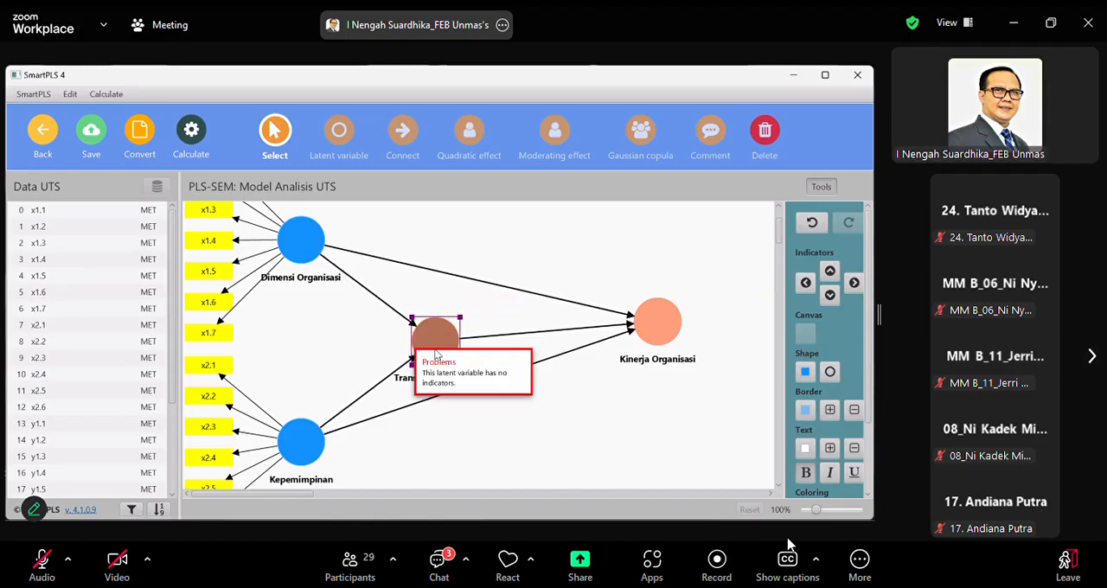
pyautogui.moveTo(653, 336); pyautogui.dragTo(653, 354)
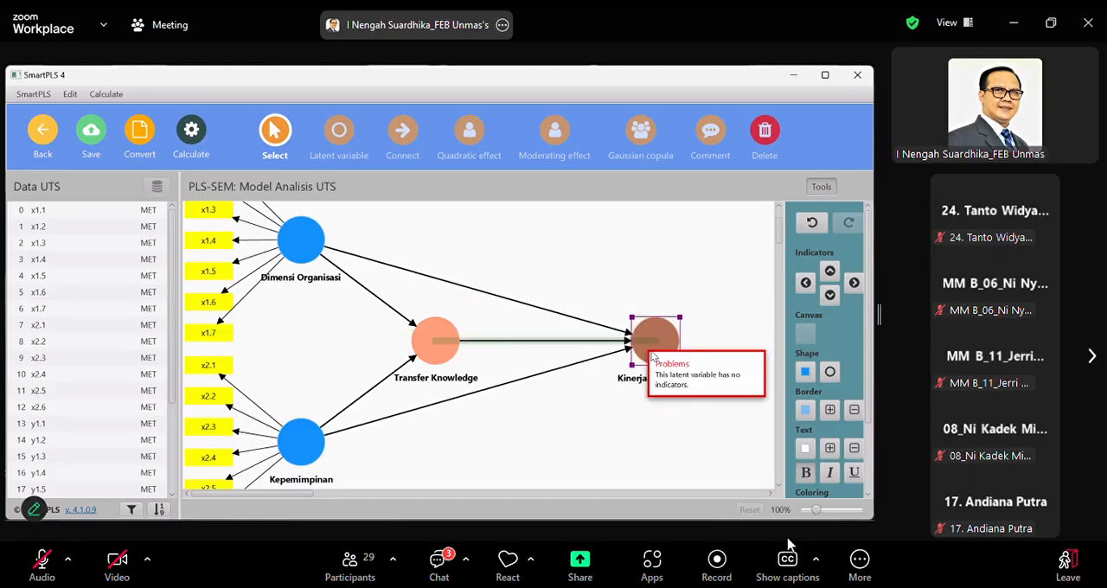
pyautogui.moveTo(652, 355); pyautogui.dragTo(640, 357)
pyautogui.click(576, 443)
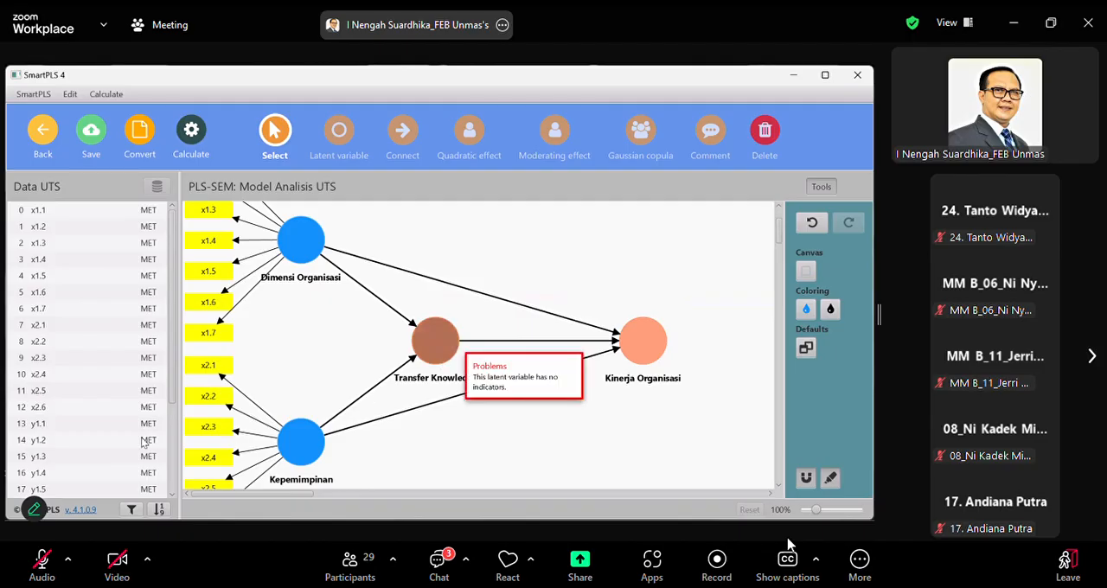
# Assign the indicators y1.1 to y1.6 to the Transfer Knowledge latent variable
pyautogui.scroll(-1, 76, 433)
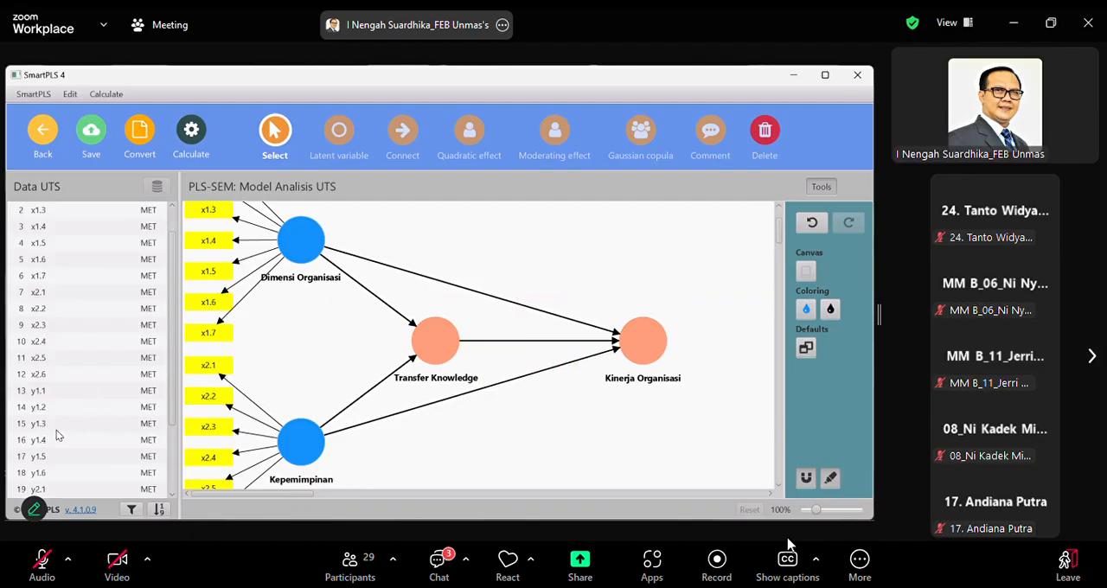
pyautogui.click(57, 391)
pyautogui.scroll(-3, 64, 414)
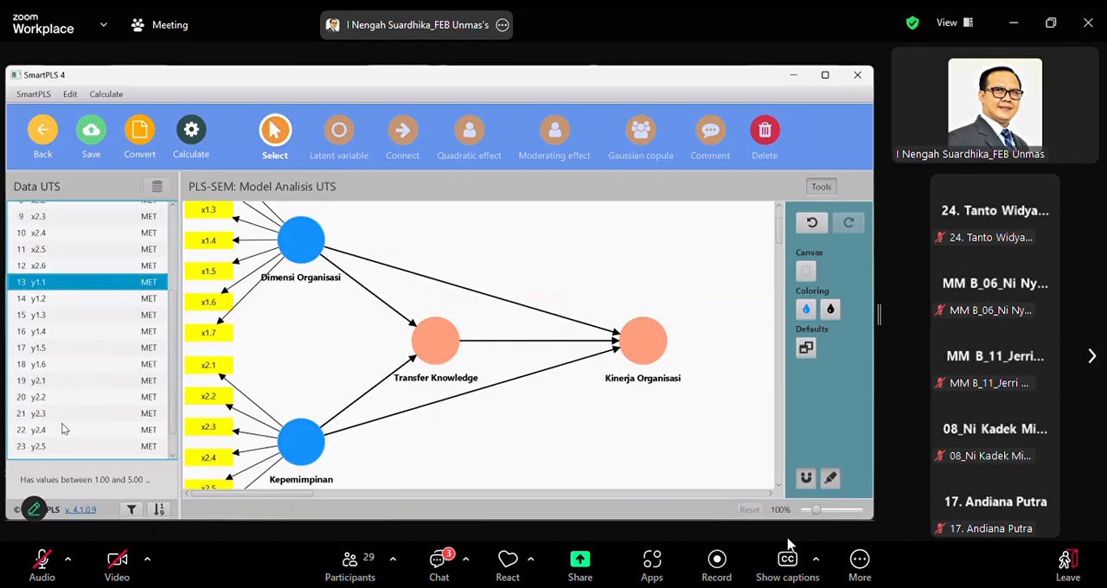
pyautogui.keyDown('shift'); pyautogui.click(65, 373); pyautogui.keyUp('shift')
pyautogui.moveTo(65, 373); pyautogui.dragTo(427, 343)
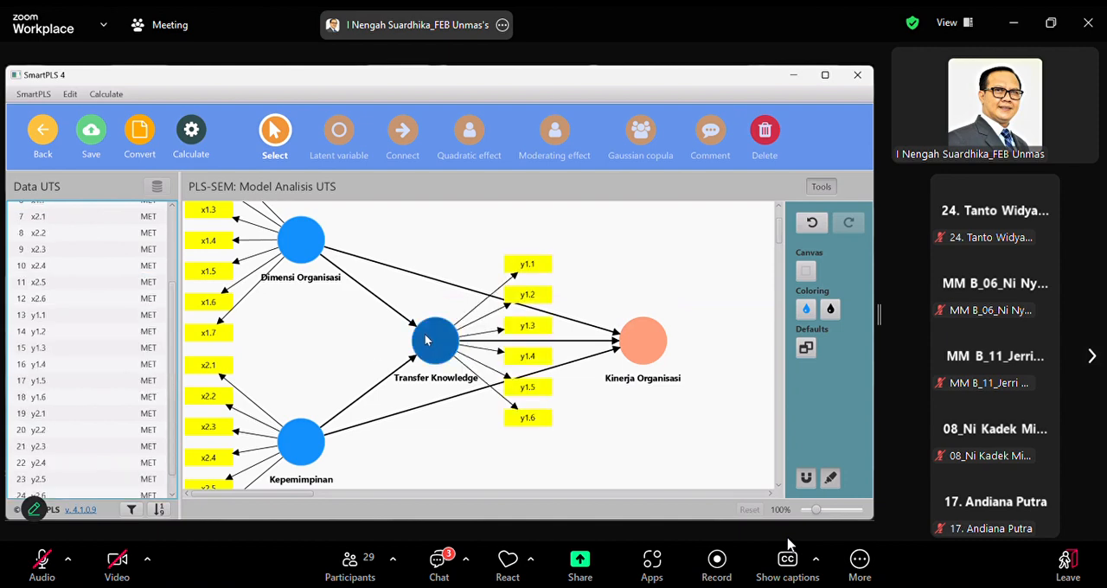
# Align the indicators of Transfer Knowledge to the left of the latent variable
pyautogui.click(428, 340)
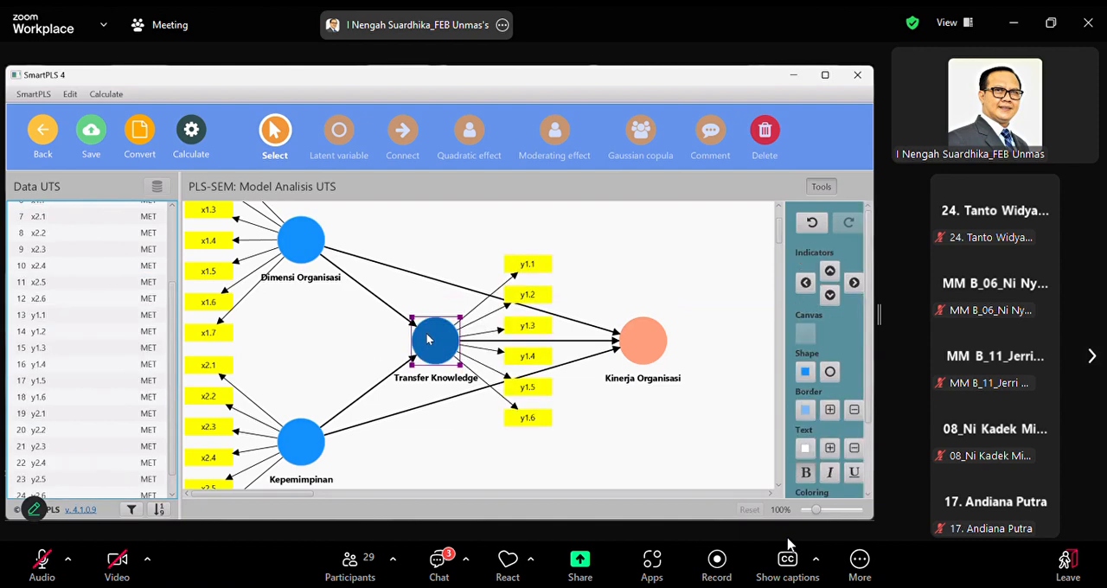
pyautogui.rightClick(427, 340)
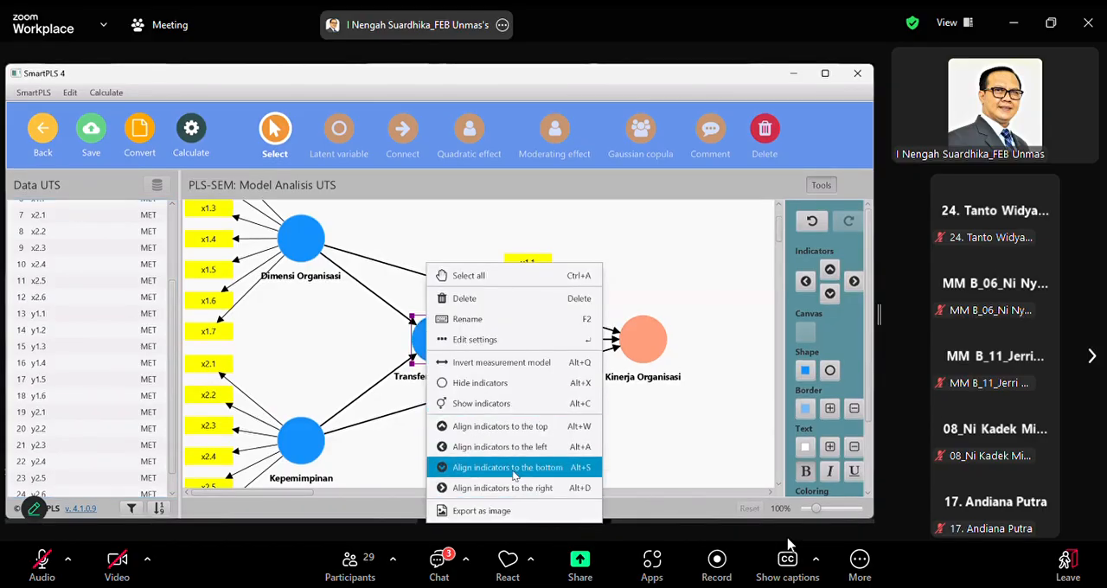
pyautogui.click(514, 452)
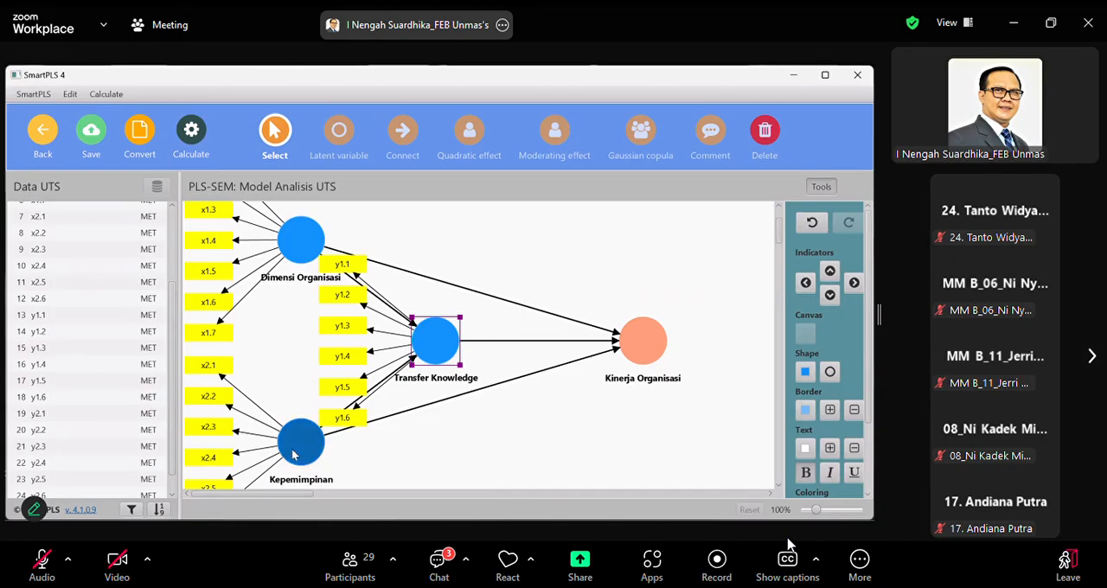
# Move Kepemimpinan further down, shift Transfer Knowledge down and left between the exogenous variables, and level Kinerja Organisasi with it
pyautogui.moveTo(291, 466); pyautogui.dragTo(294, 503)
pyautogui.moveTo(435, 358); pyautogui.dragTo(391, 384)
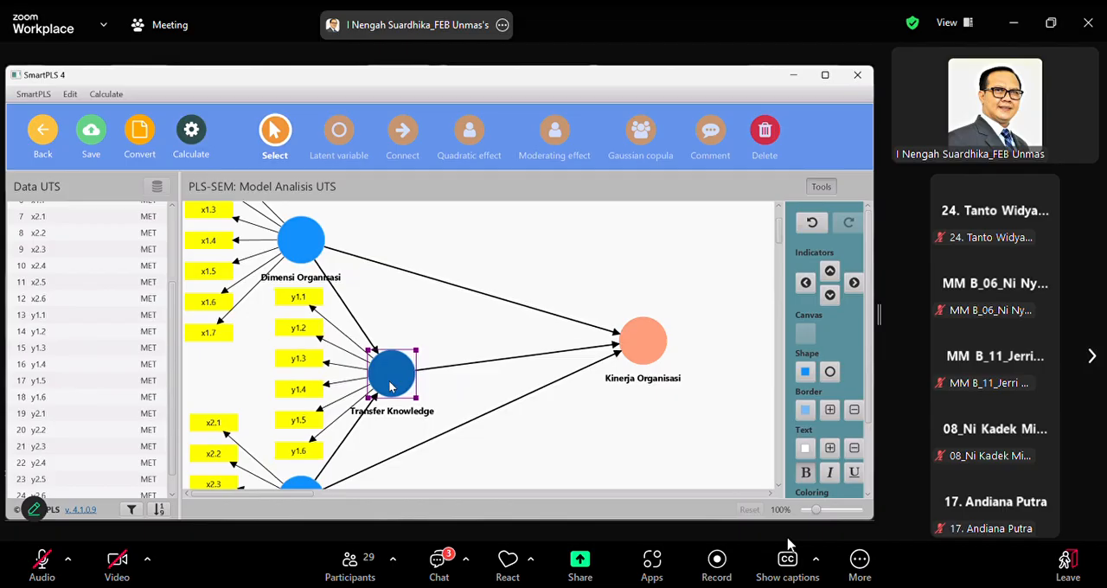
pyautogui.click(620, 363)
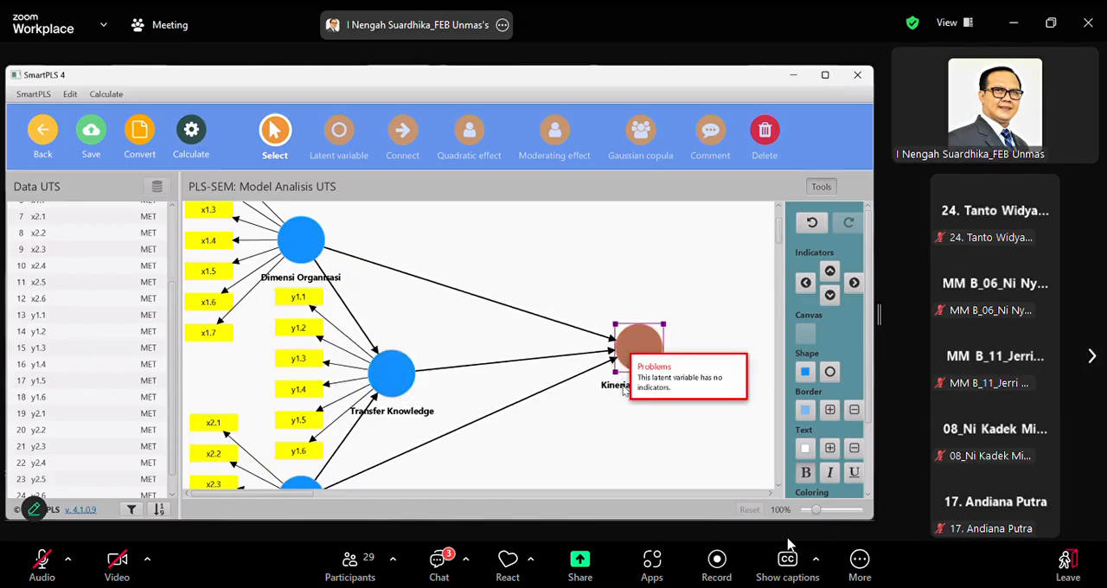
pyautogui.moveTo(624, 390); pyautogui.dragTo(625, 378)
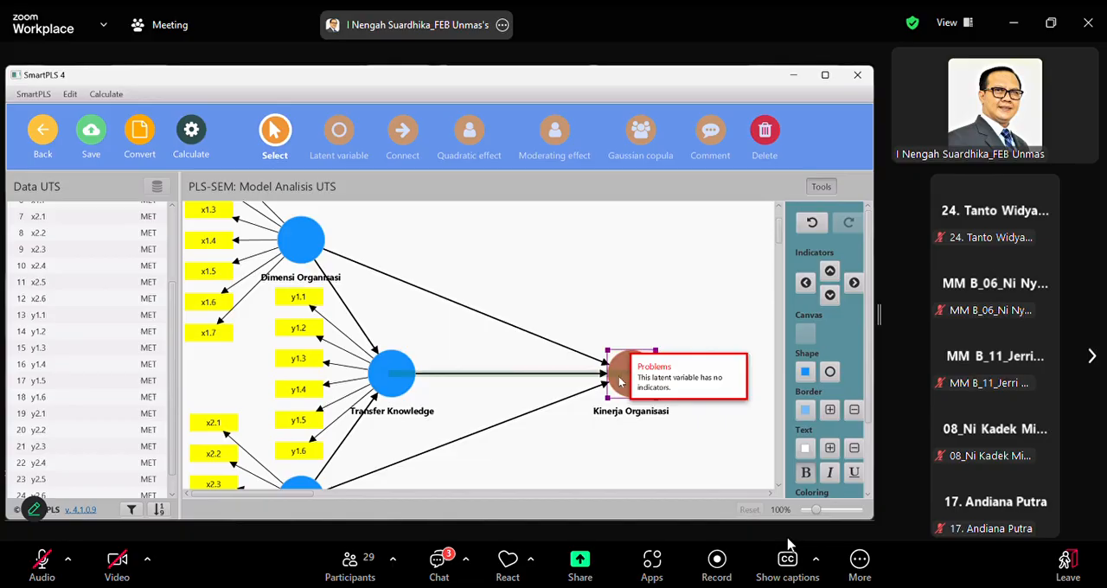
# Lower Kepemimpinan and Transfer Knowledge a bit more to space out their indicators, keeping Kinerja Organisasi level with Transfer Knowledge
pyautogui.scroll(-3, 560, 441)
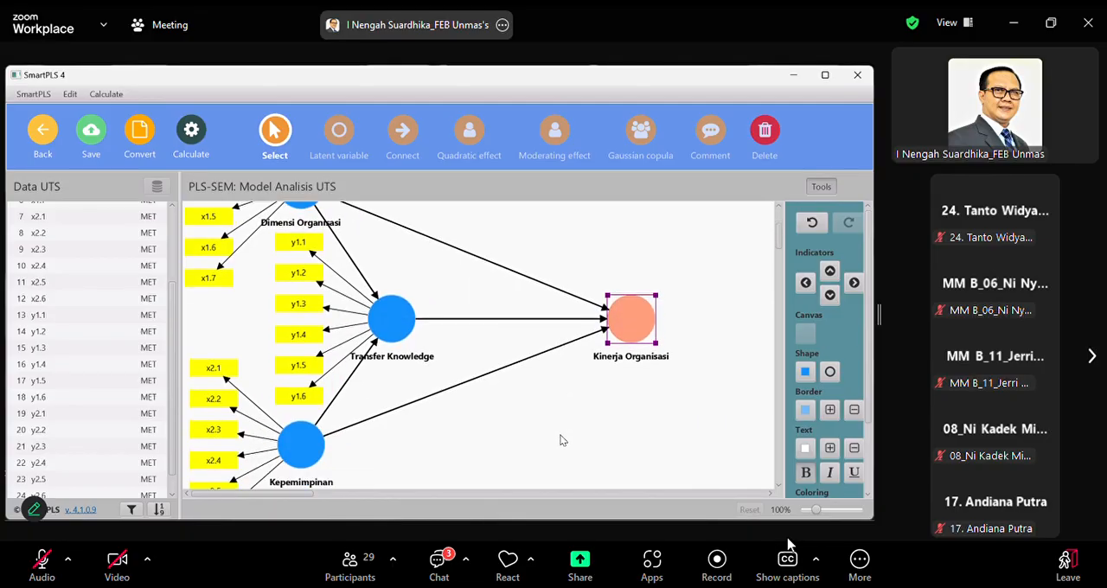
pyautogui.scroll(2, 560, 440)
pyautogui.scroll(-3, 561, 441)
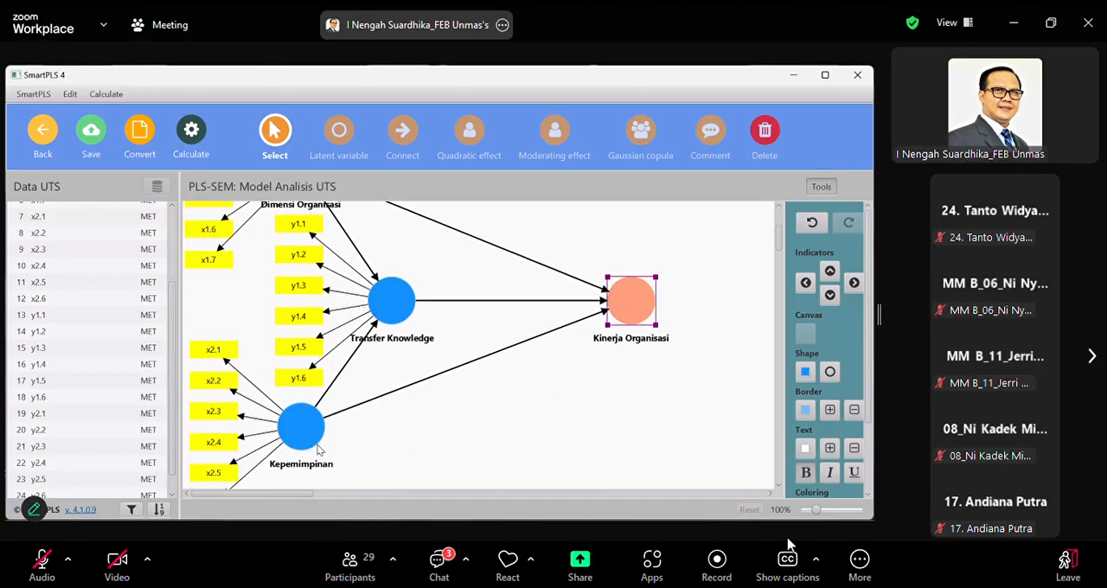
pyautogui.moveTo(305, 452); pyautogui.dragTo(305, 480)
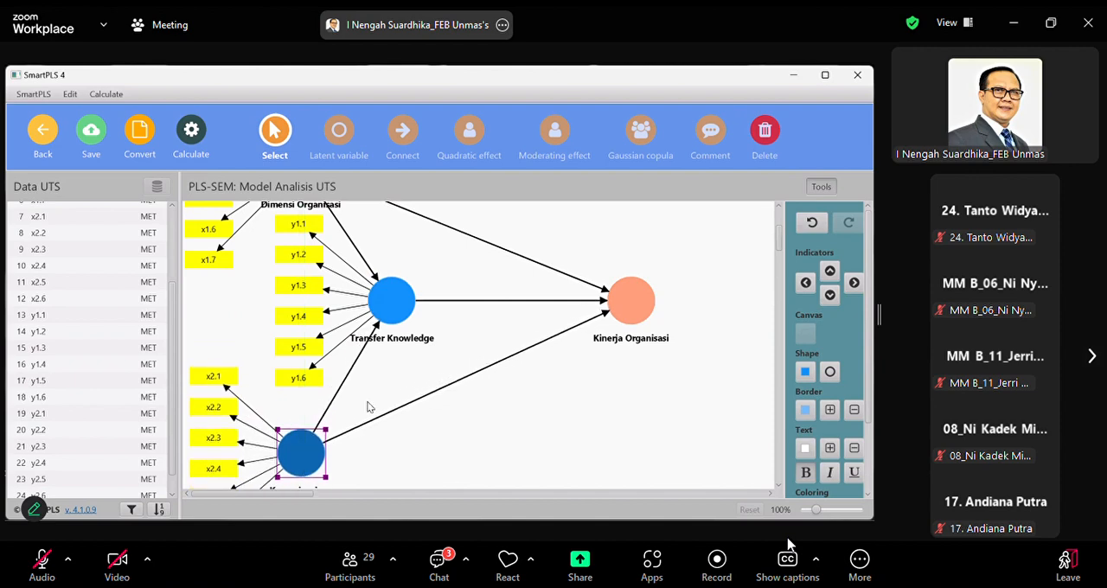
pyautogui.moveTo(397, 310); pyautogui.dragTo(397, 327)
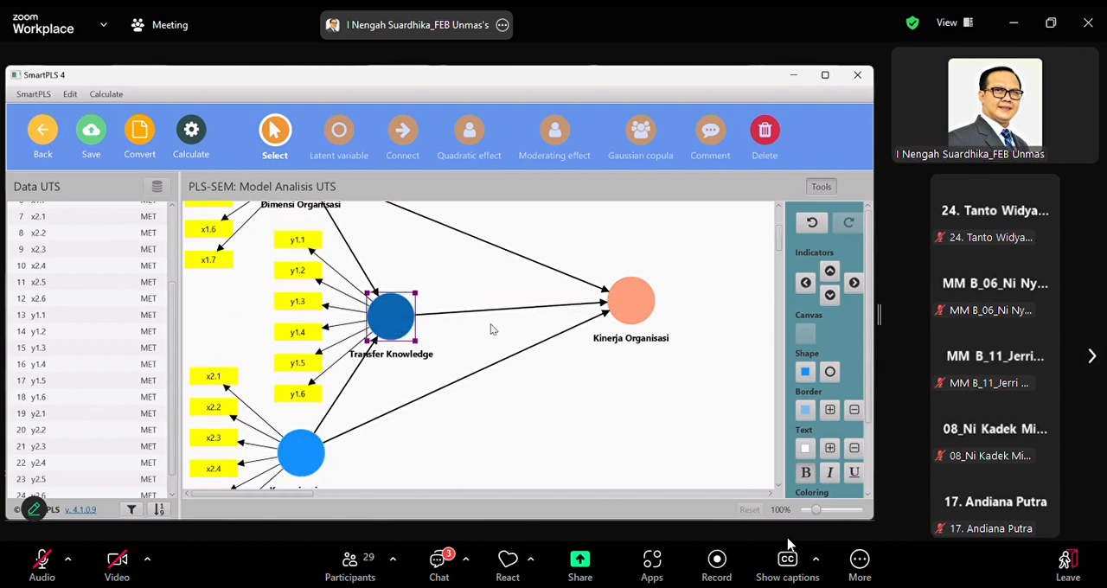
pyautogui.moveTo(630, 300)
pyautogui.mouseDown()
pyautogui.moveTo(628, 326)
pyautogui.moveTo(622, 310)
pyautogui.mouseUp()
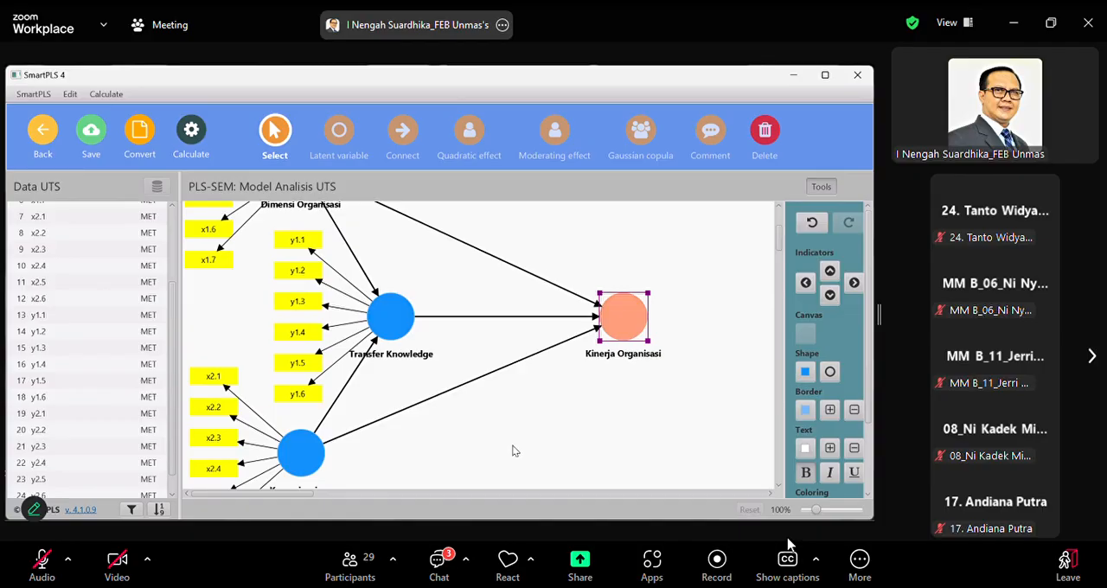
# Assign the indicators y2.1 to y2.7 to the Kinerja Organisasi latent variable
pyautogui.scroll(-1, 514, 447)
pyautogui.scroll(1, 514, 447)
pyautogui.scroll(-1, 78, 427)
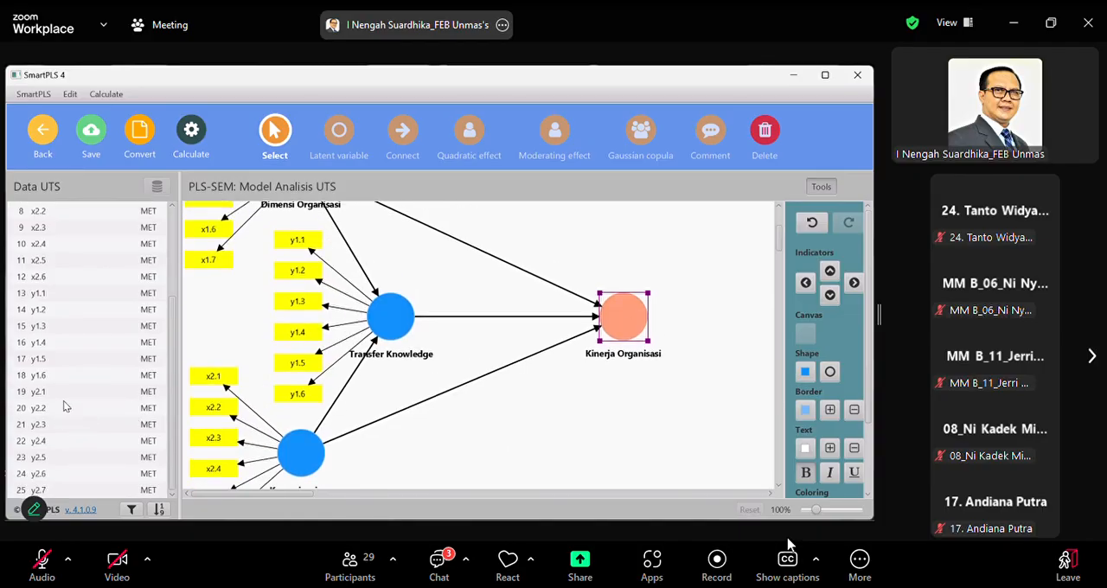
pyautogui.click(58, 396)
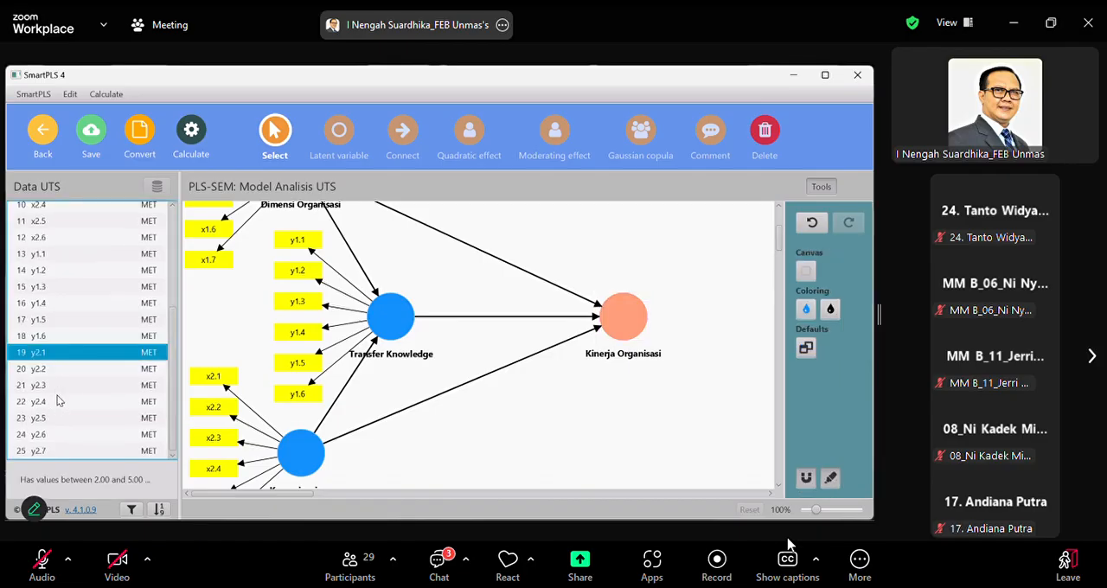
pyautogui.keyDown('shift'); pyautogui.click(47, 449); pyautogui.keyUp('shift')
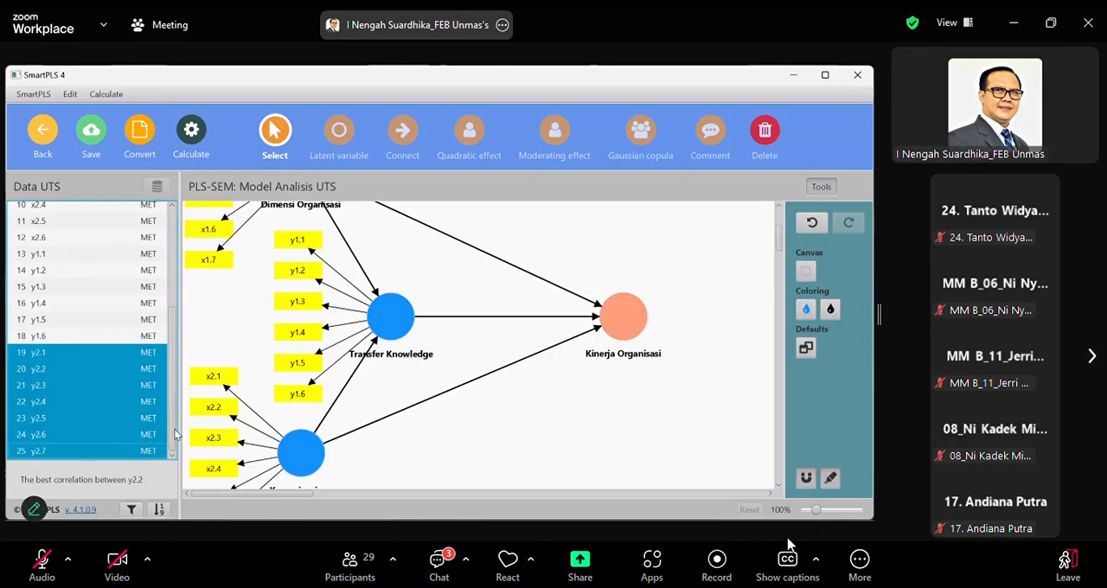
pyautogui.moveTo(100, 385); pyautogui.dragTo(620, 317)
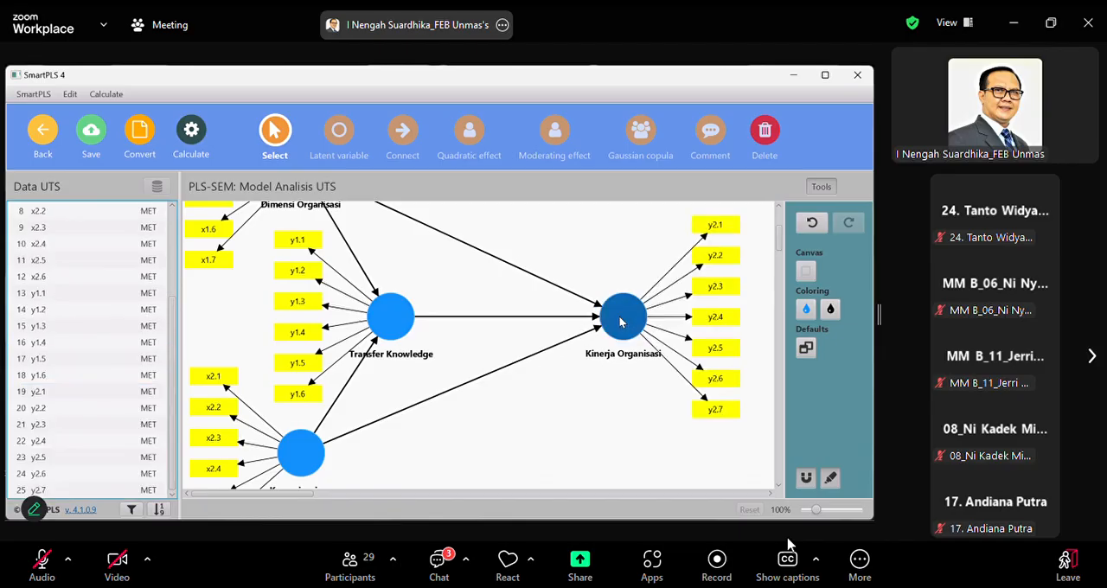
# Shift Transfer Knowledge slightly right and up, and level Kinerja Organisasi with it so their connecting path is horizontal
pyautogui.scroll(3, 558, 403)
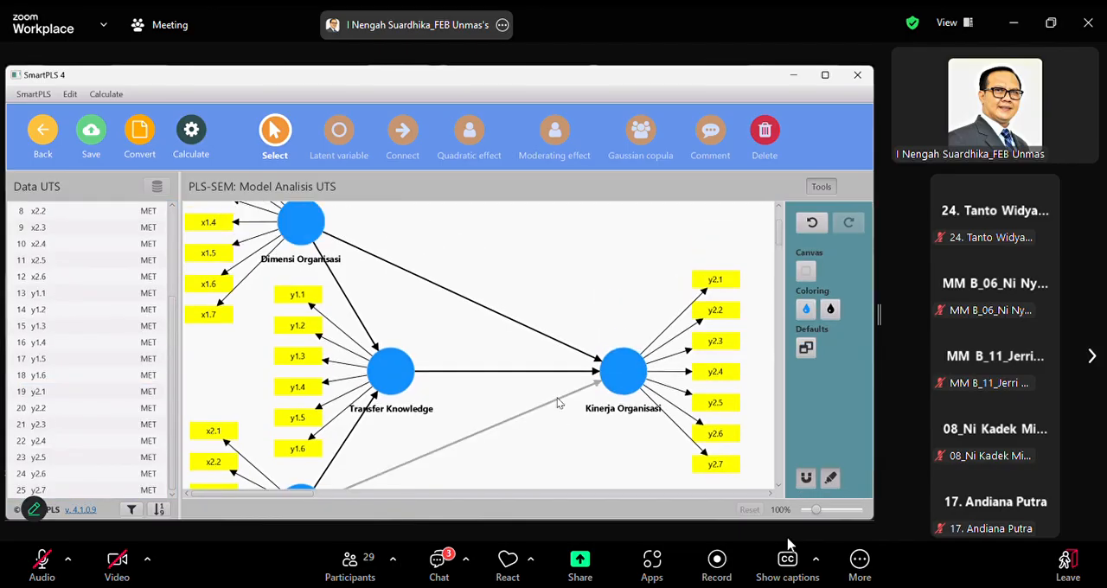
pyautogui.scroll(-1, 558, 403)
pyautogui.scroll(2, 558, 403)
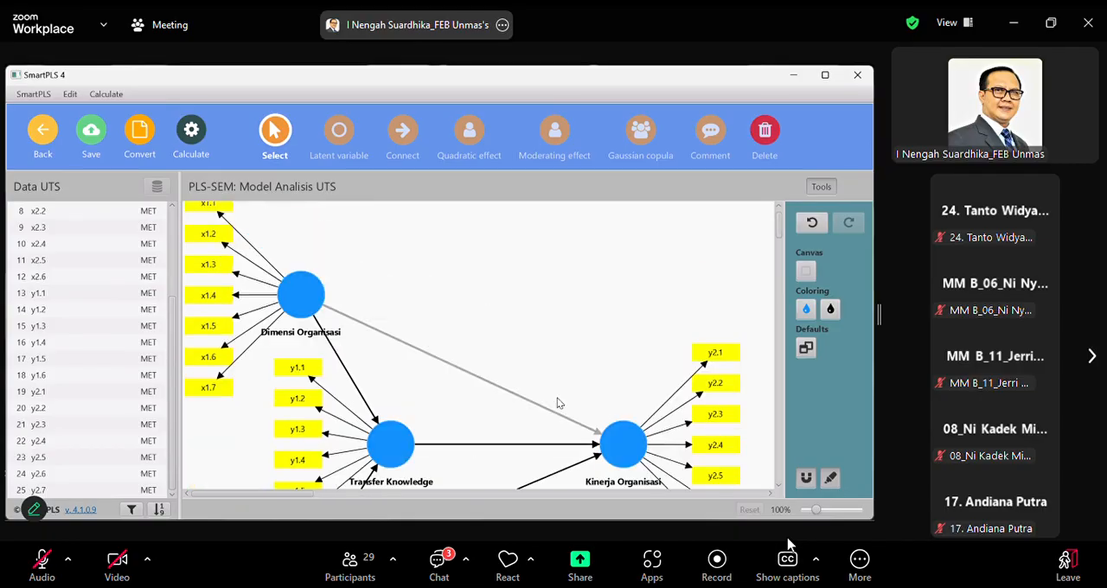
pyautogui.scroll(-1, 557, 403)
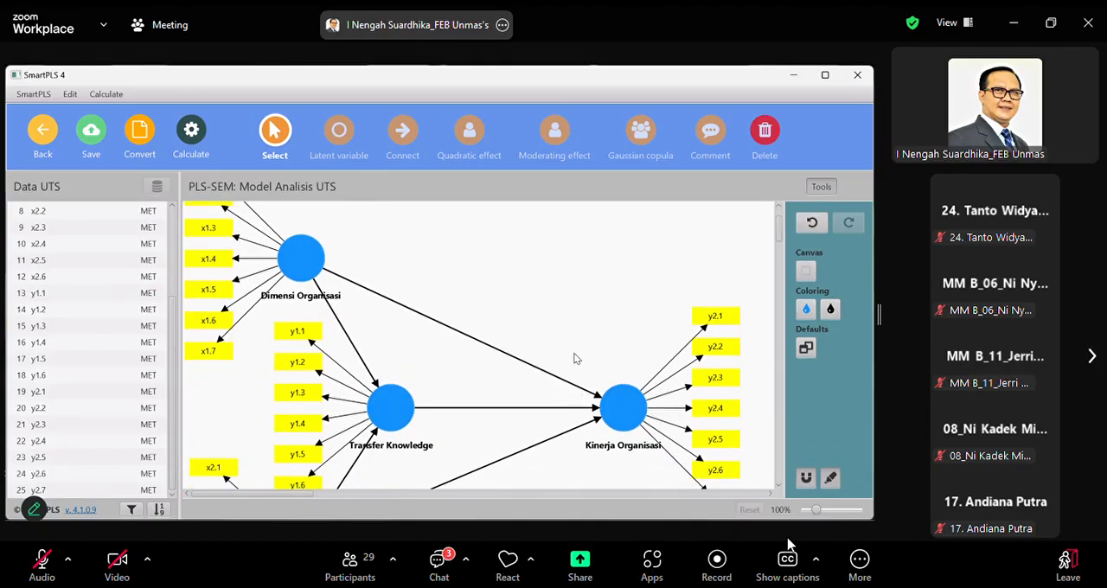
pyautogui.scroll(-1, 486, 435)
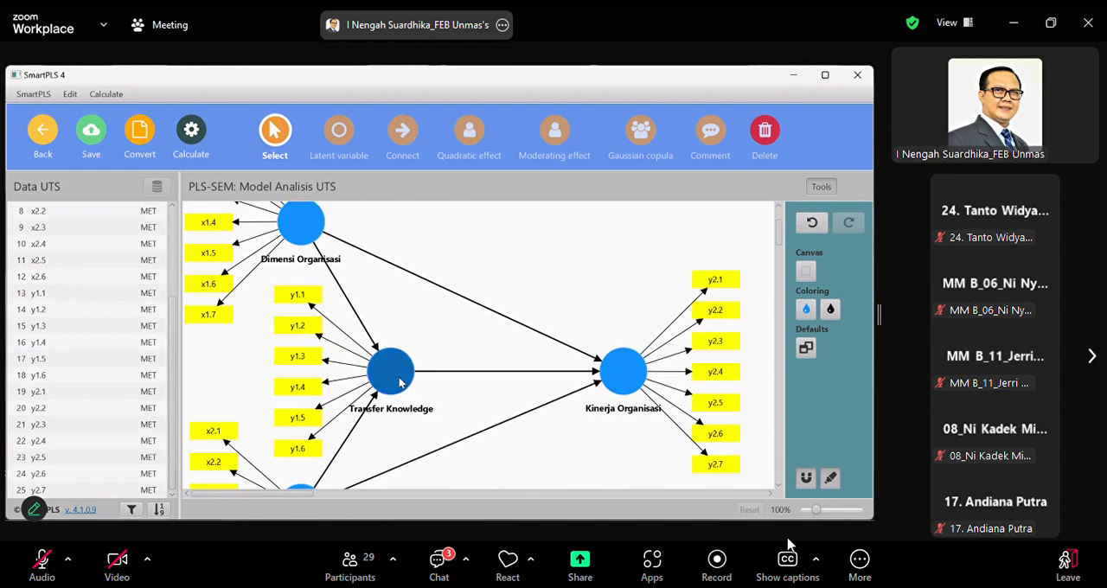
pyautogui.moveTo(400, 378); pyautogui.dragTo(413, 377)
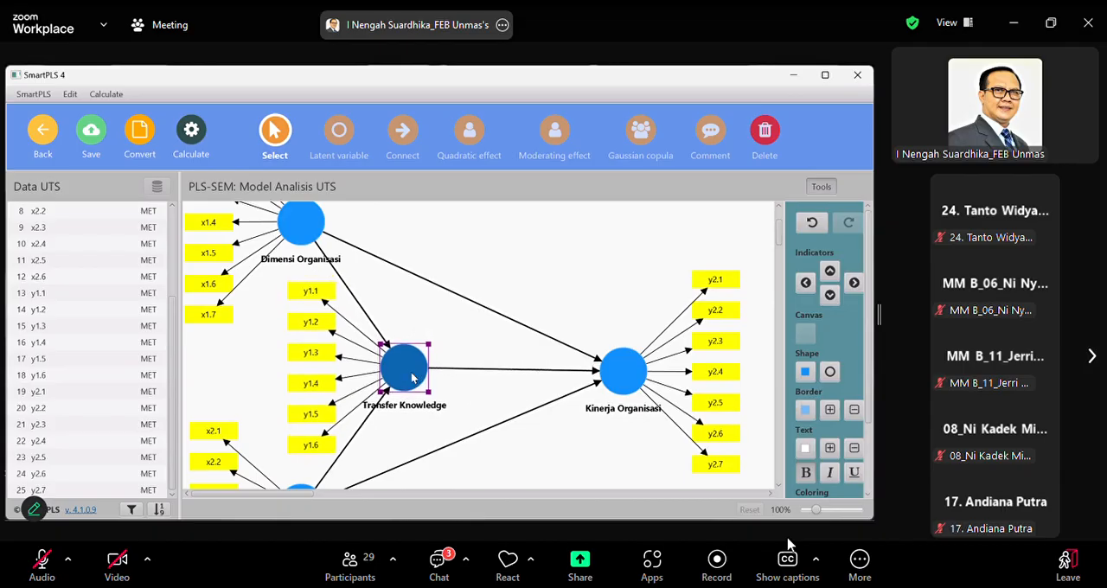
pyautogui.moveTo(615, 380); pyautogui.dragTo(612, 375)
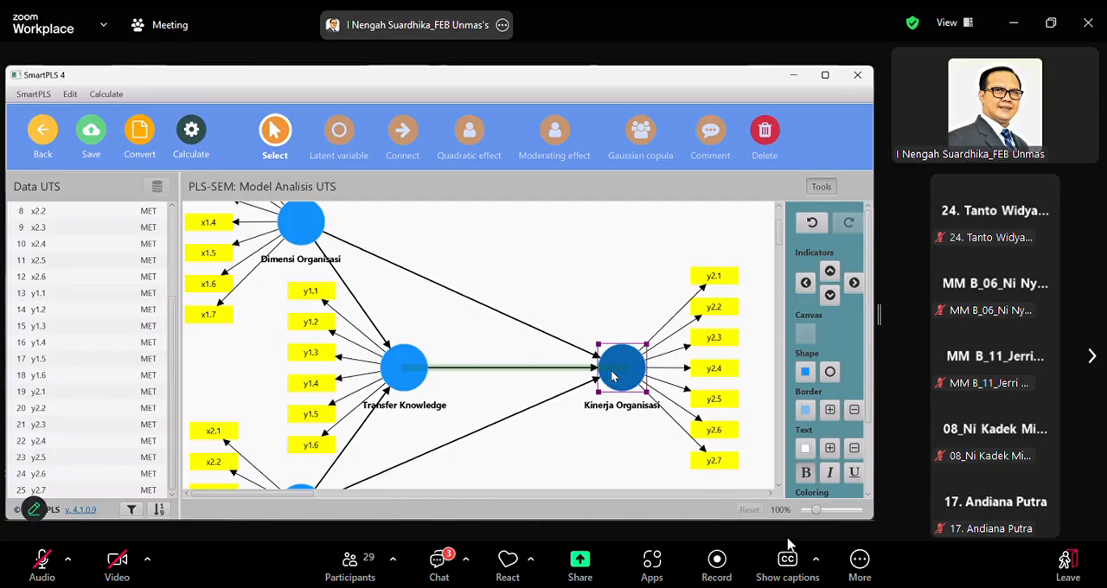
pyautogui.click(580, 458)
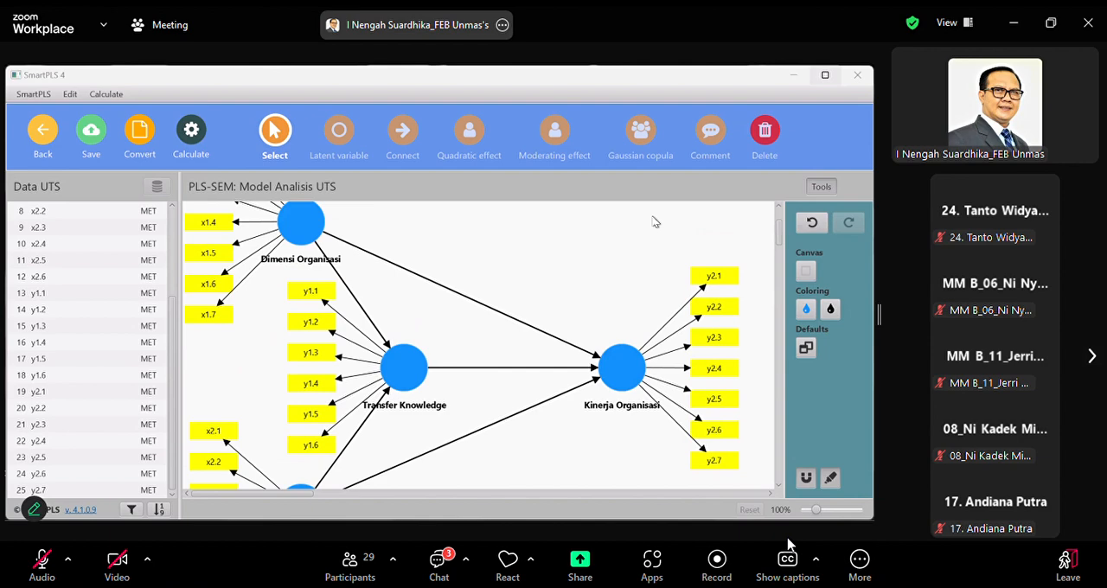
# Run the PLS-SEM algorithm with the Path weighting scheme, standardized results and default initial weights, opening the report
pyautogui.click(655, 222)
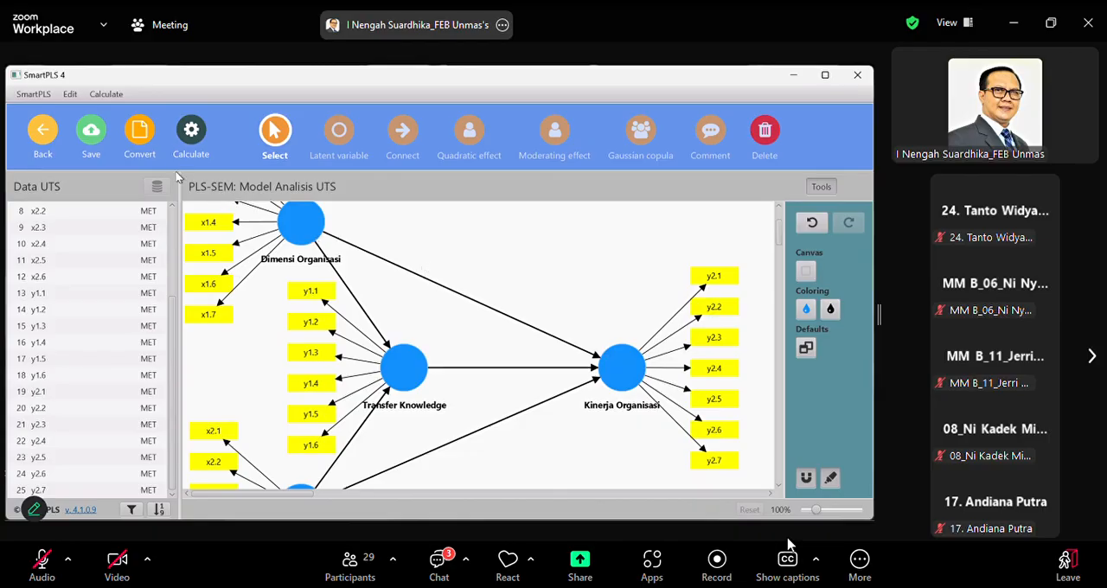
pyautogui.click(192, 131)
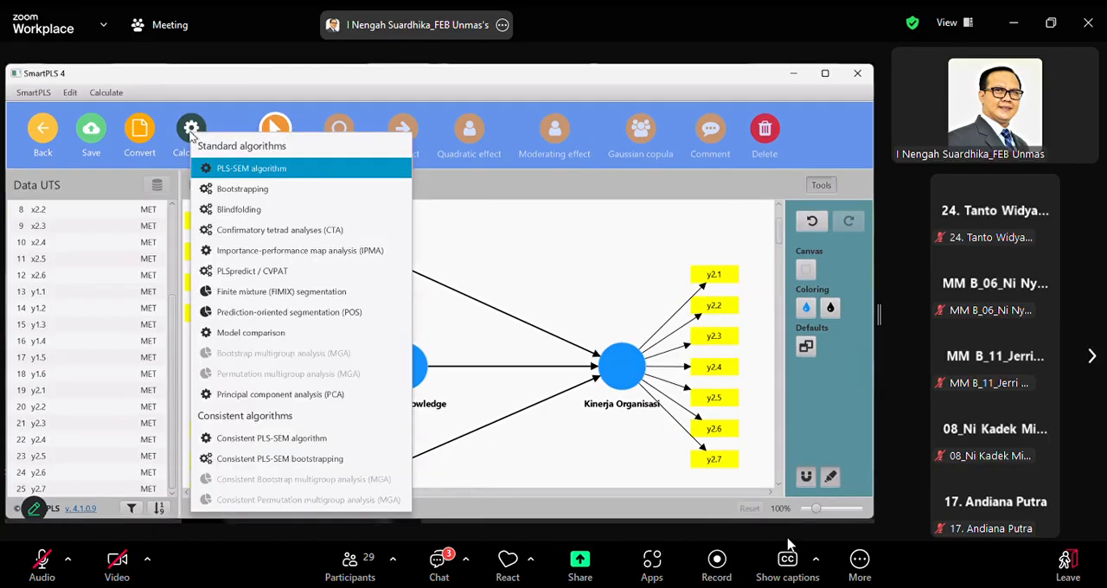
pyautogui.click(263, 168)
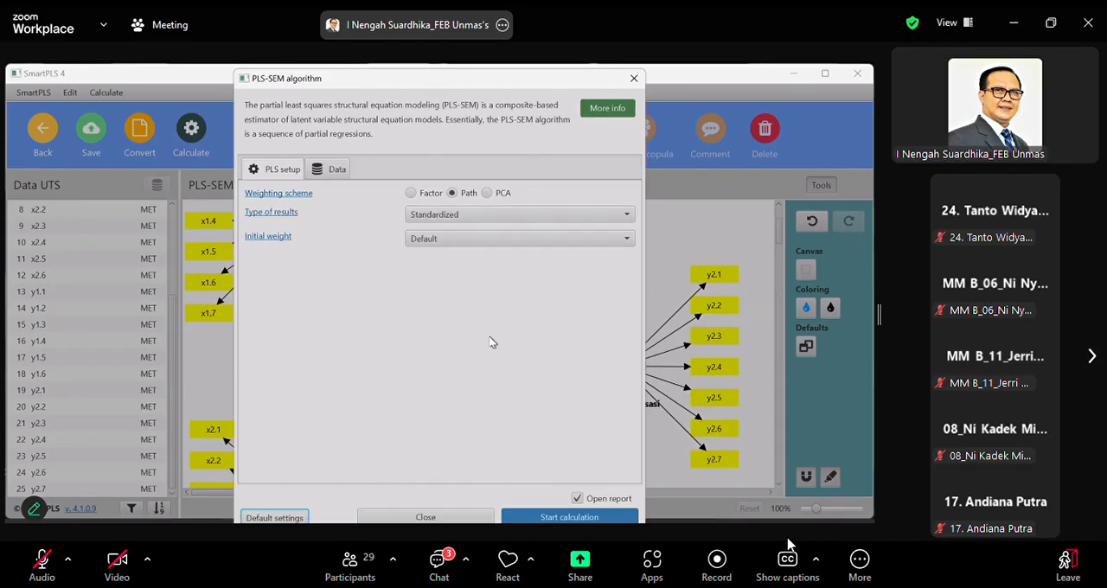
pyautogui.click(546, 517)
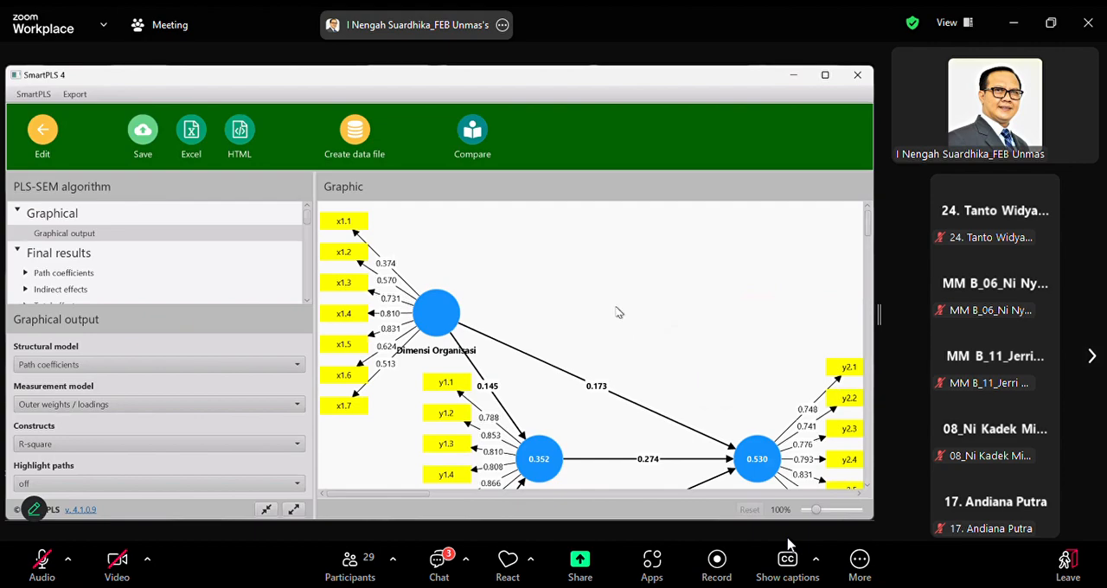
# Examine the path coefficients, R-square values and loadings in the graphical output, including the actions offered for indicator x1.1
pyautogui.scroll(-5, 619, 312)
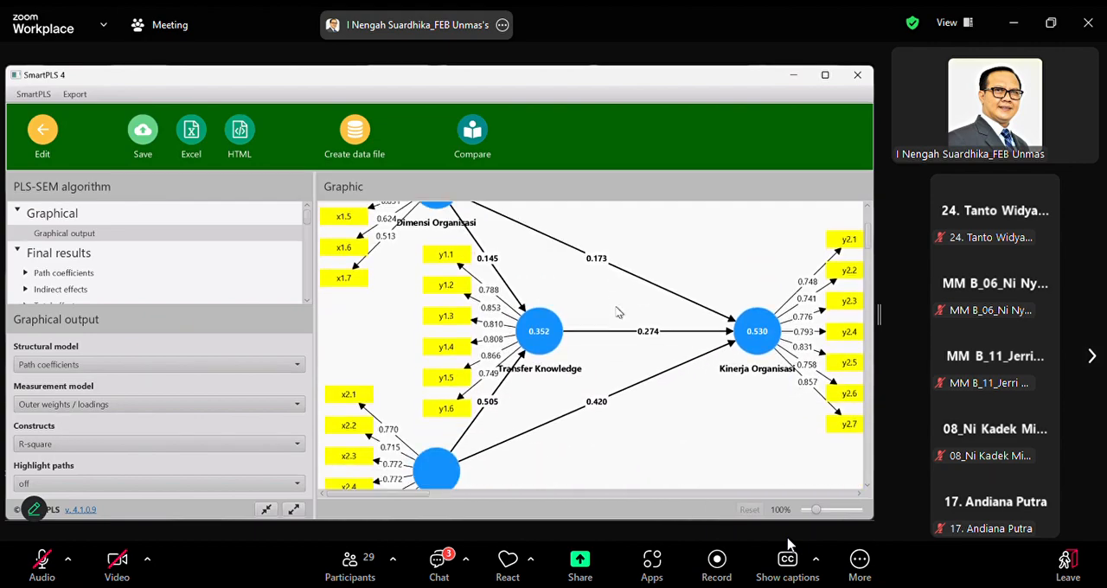
pyautogui.scroll(6, 619, 314)
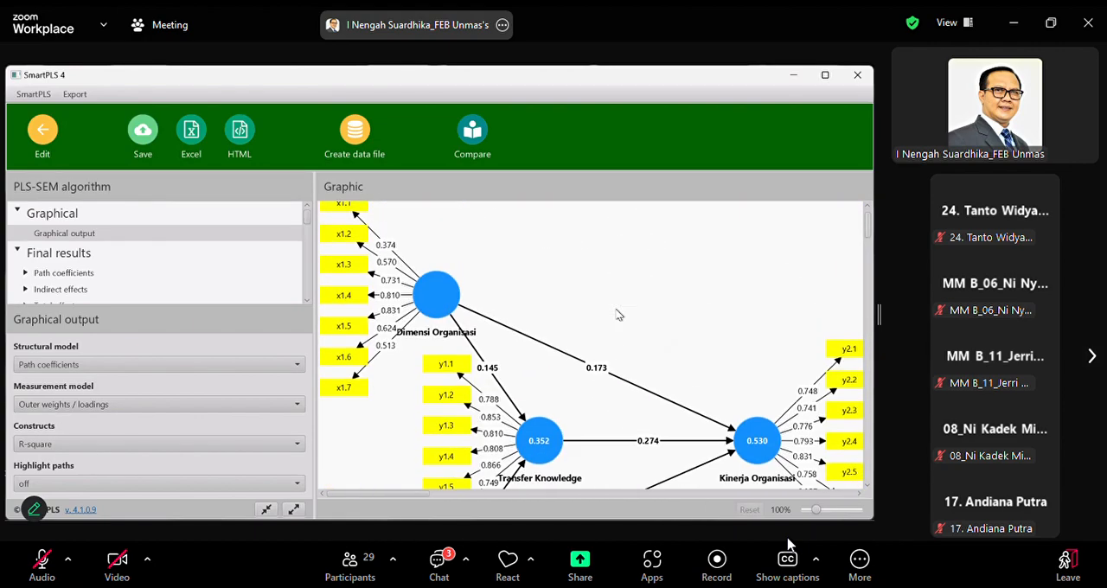
pyautogui.scroll(-2, 618, 313)
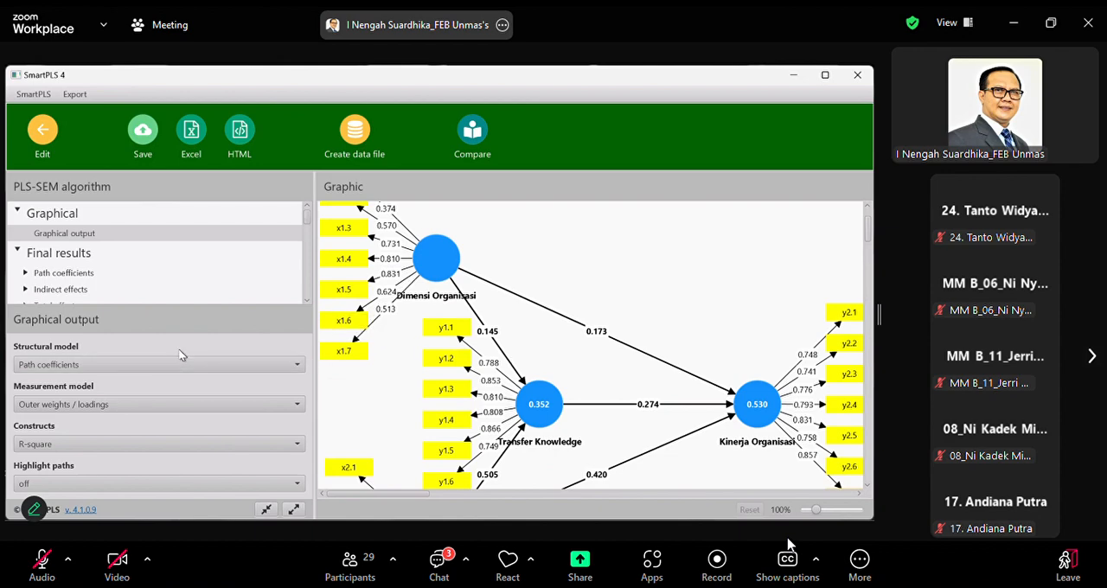
pyautogui.scroll(-1, 208, 280)
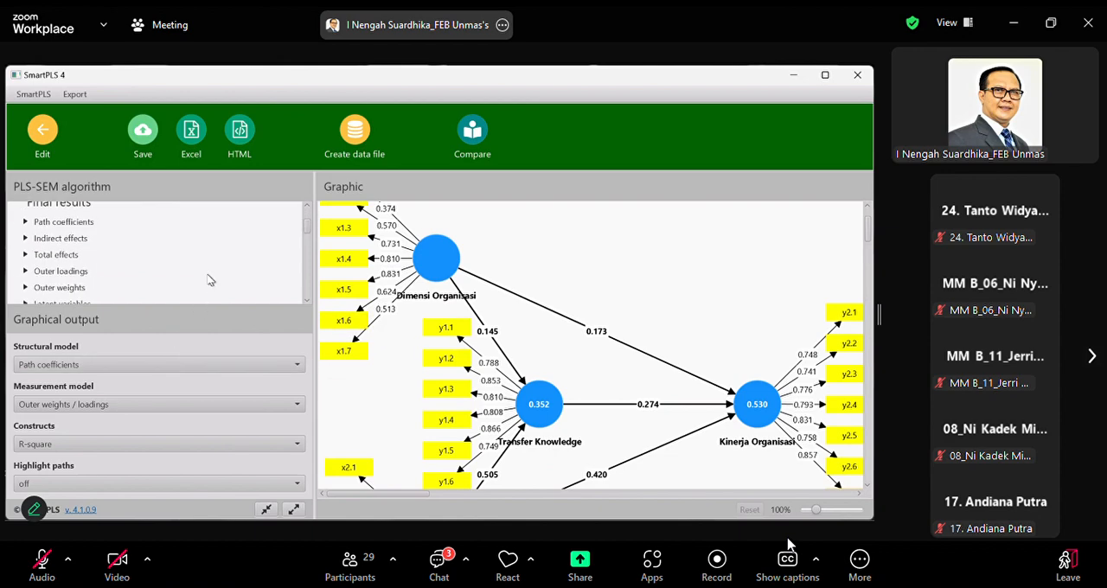
pyautogui.scroll(-2, 208, 279)
pyautogui.scroll(-3, 208, 280)
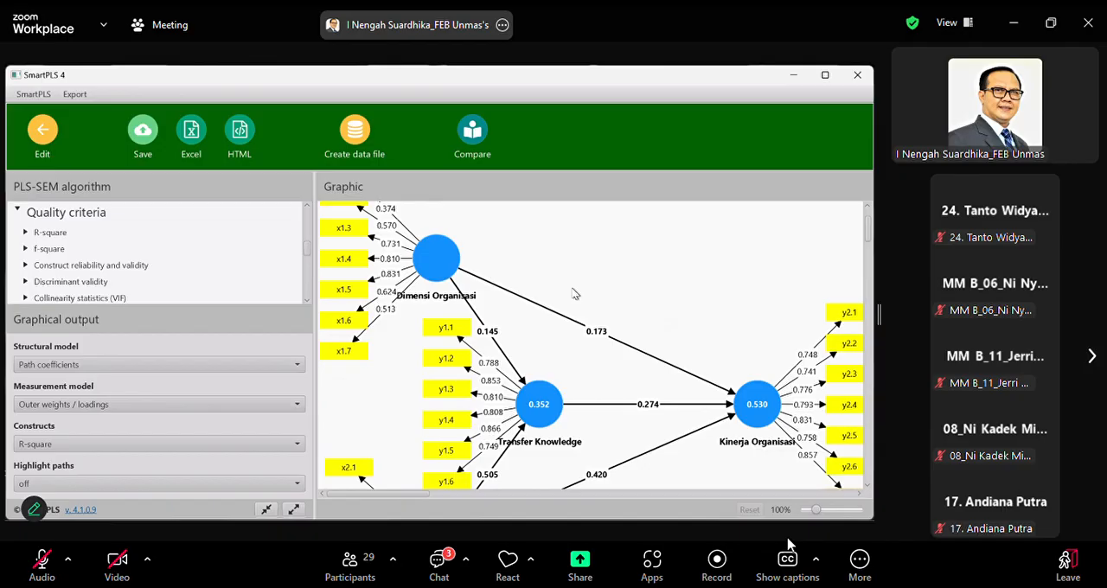
pyautogui.scroll(1, 573, 294)
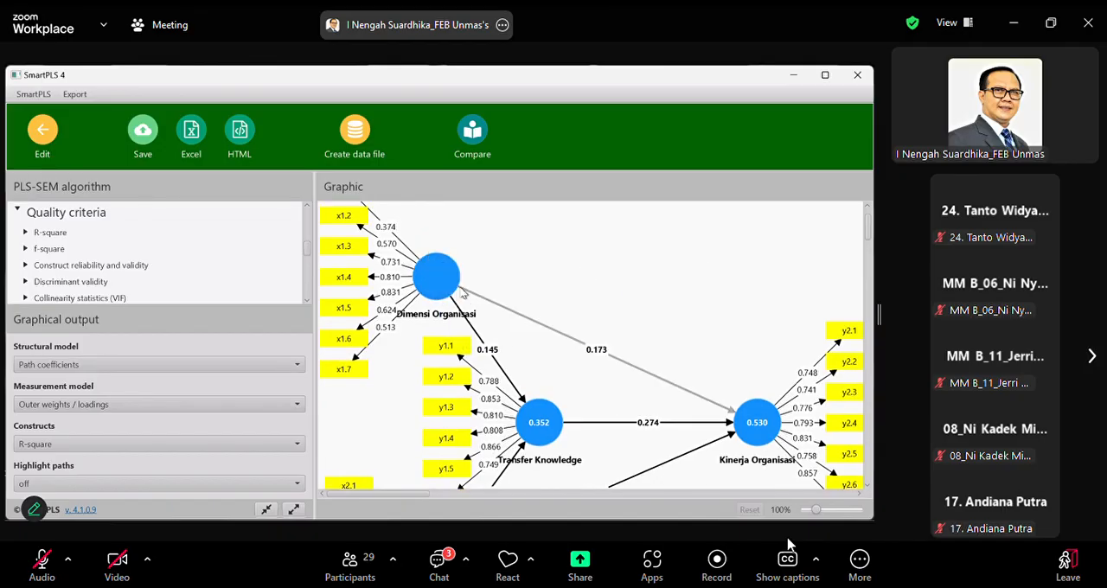
pyautogui.moveTo(453, 285)
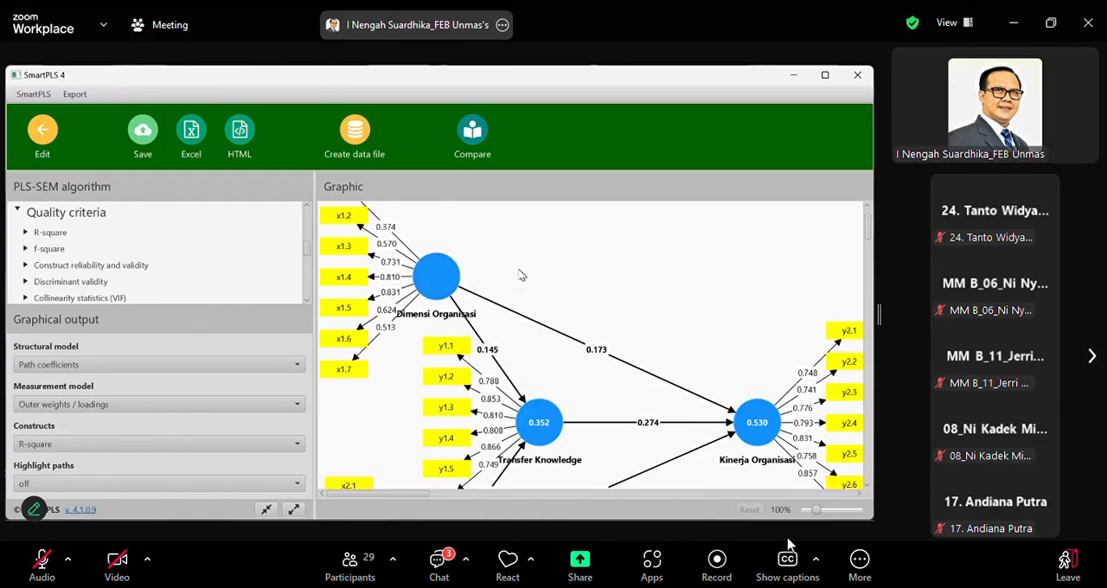
pyautogui.scroll(2, 528, 275)
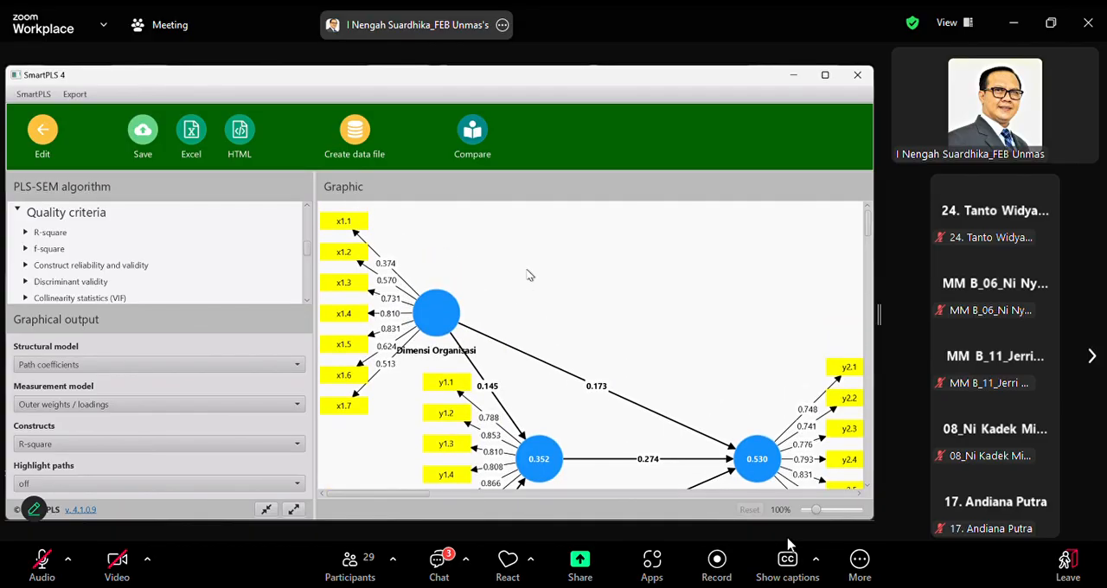
pyautogui.rightClick(355, 227)
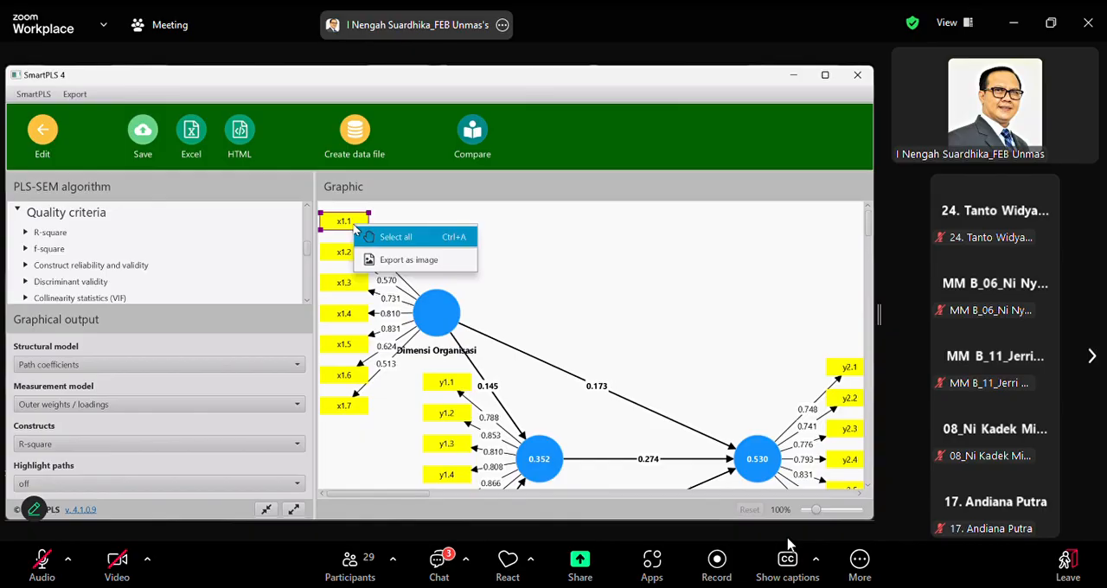
pyautogui.click(638, 300)
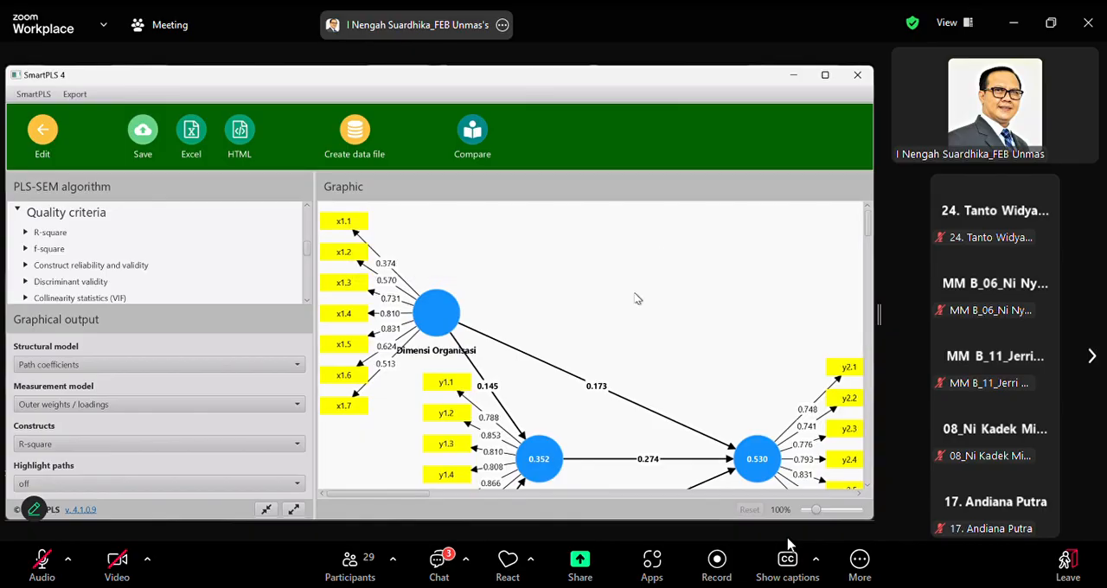
# Open the construct reliability and validity overview and inspect the values through to the average variance extracted (AVE)
pyautogui.click(126, 270)
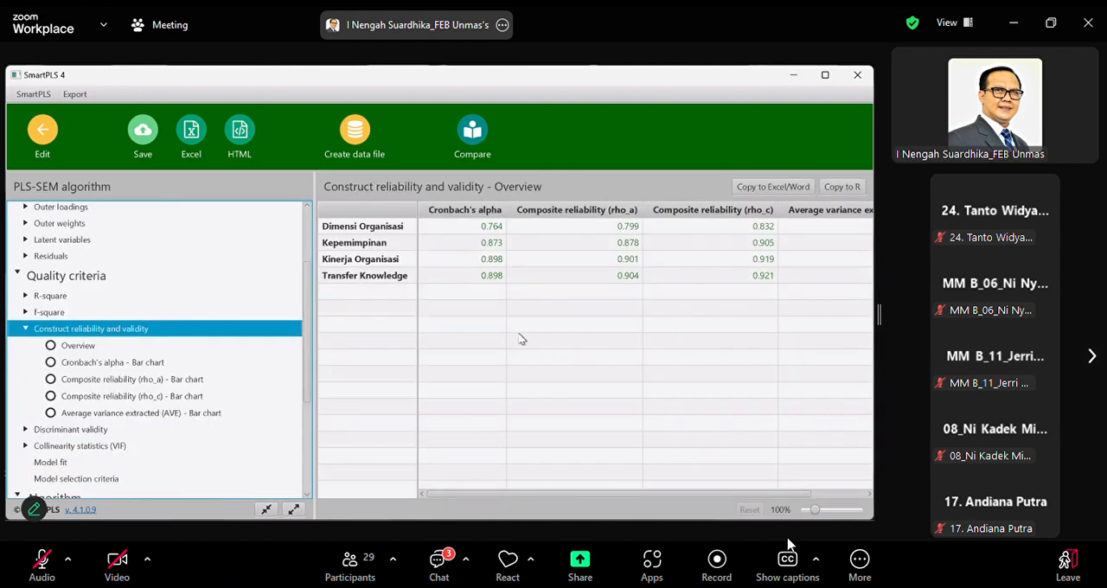
pyautogui.moveTo(437, 494); pyautogui.dragTo(489, 494)
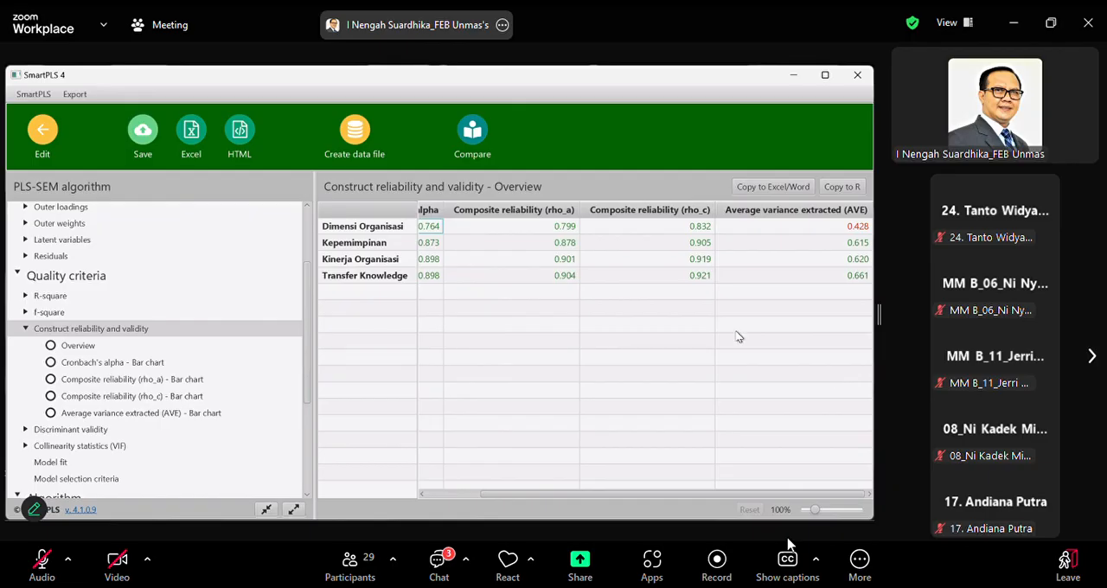
# Return to the graphical output and check again which actions are available for indicator x1.1 of Dimensi Organisasi
pyautogui.scroll(3, 129, 303)
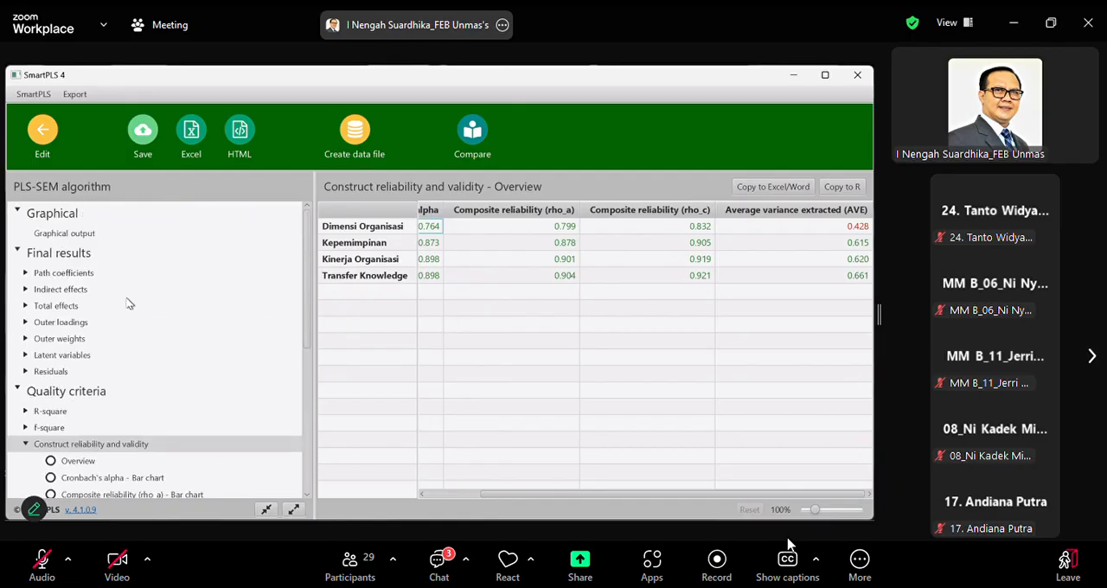
pyautogui.click(65, 233)
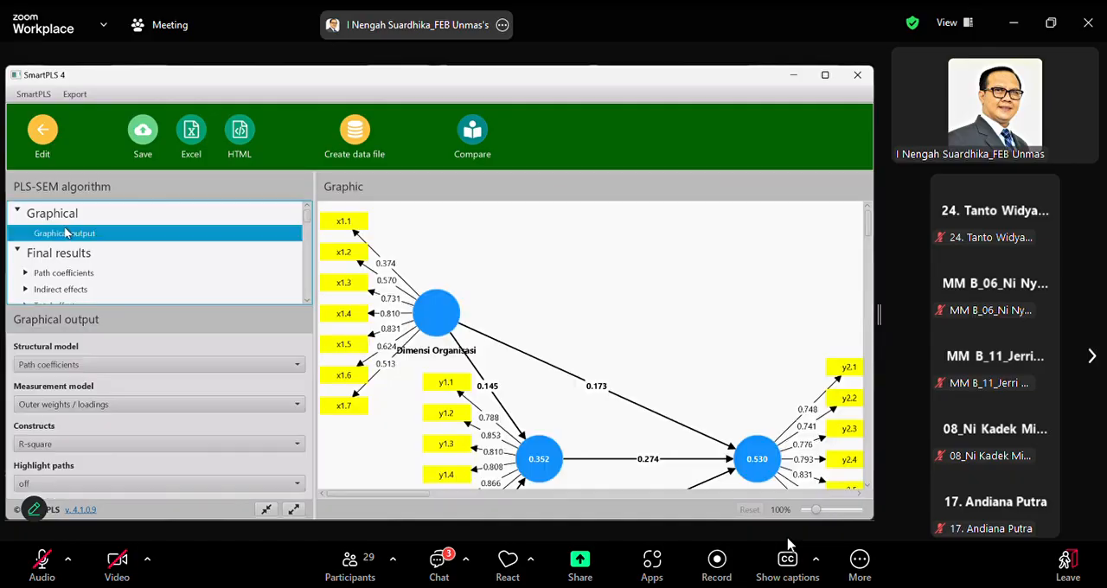
pyautogui.click(355, 226)
pyautogui.rightClick(355, 227)
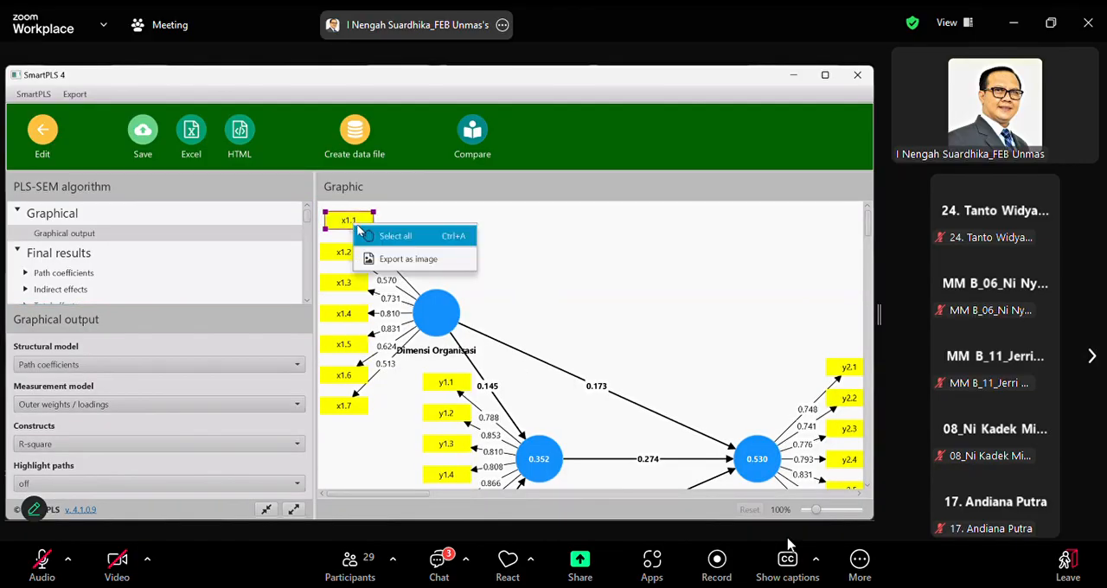
pyautogui.click(644, 262)
pyautogui.click(352, 222)
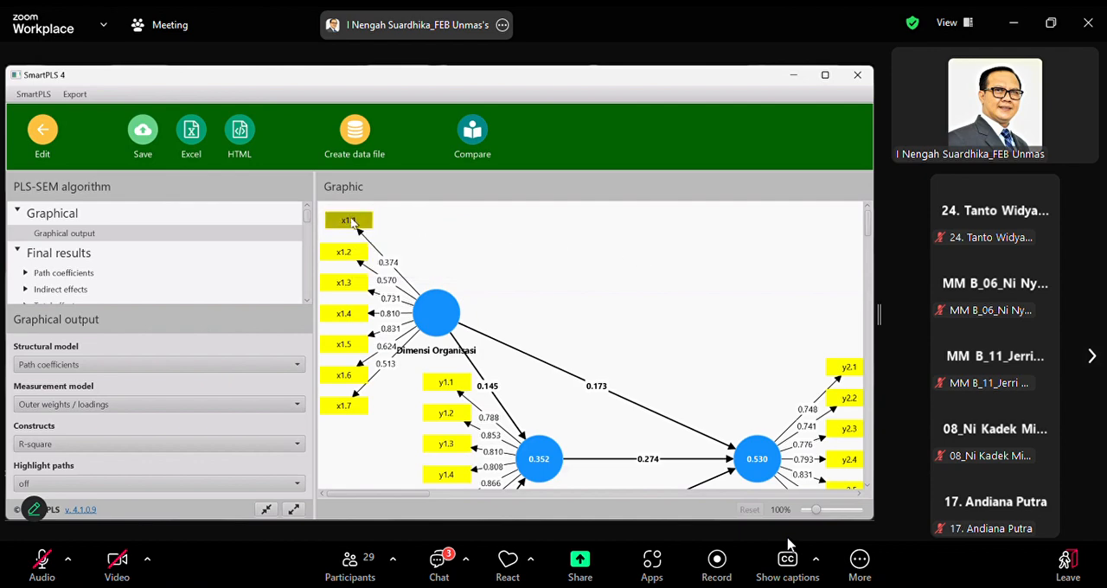
pyautogui.rightClick(352, 223)
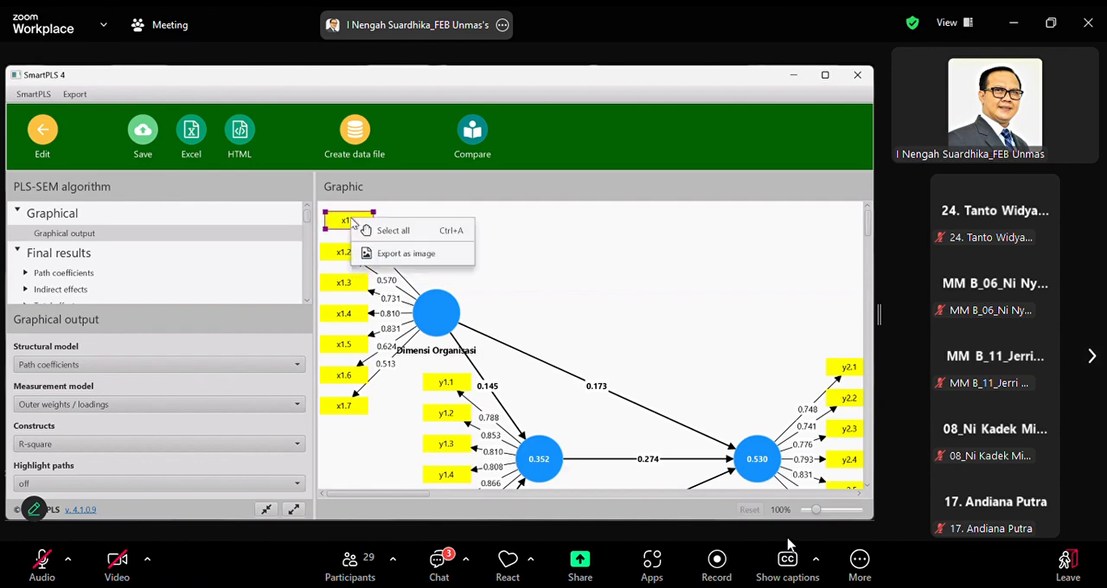
pyautogui.click(649, 283)
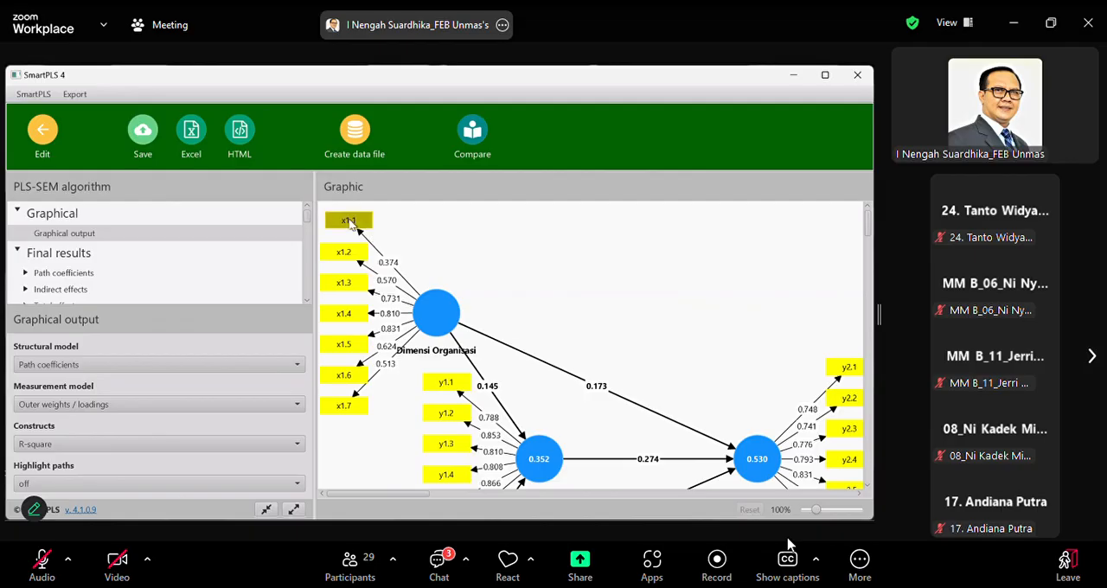
pyautogui.click(351, 223)
pyautogui.scroll(-1, 624, 284)
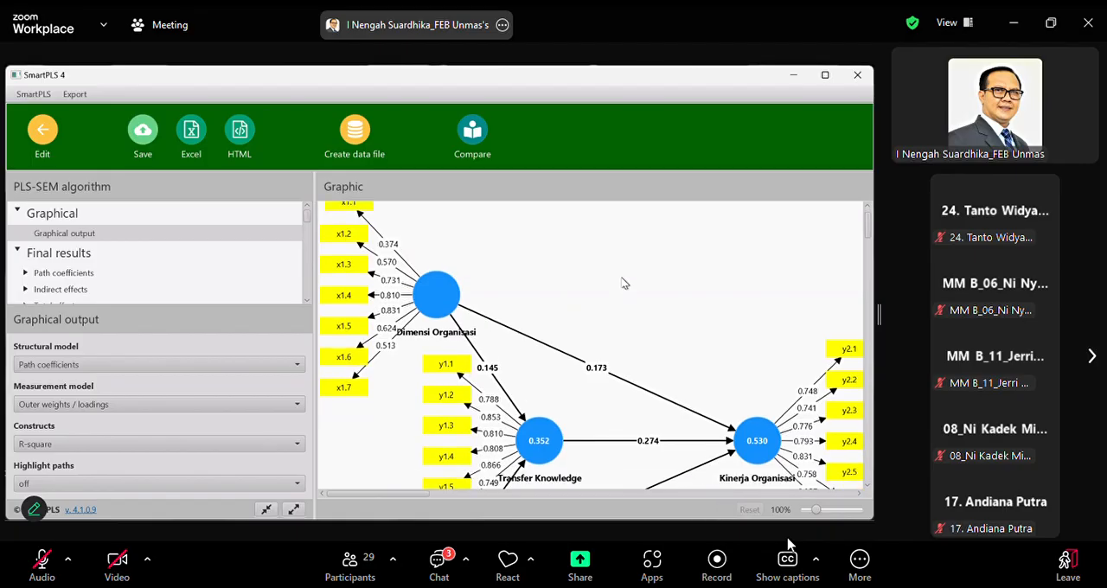
pyautogui.scroll(-7, 625, 283)
pyautogui.scroll(8, 625, 285)
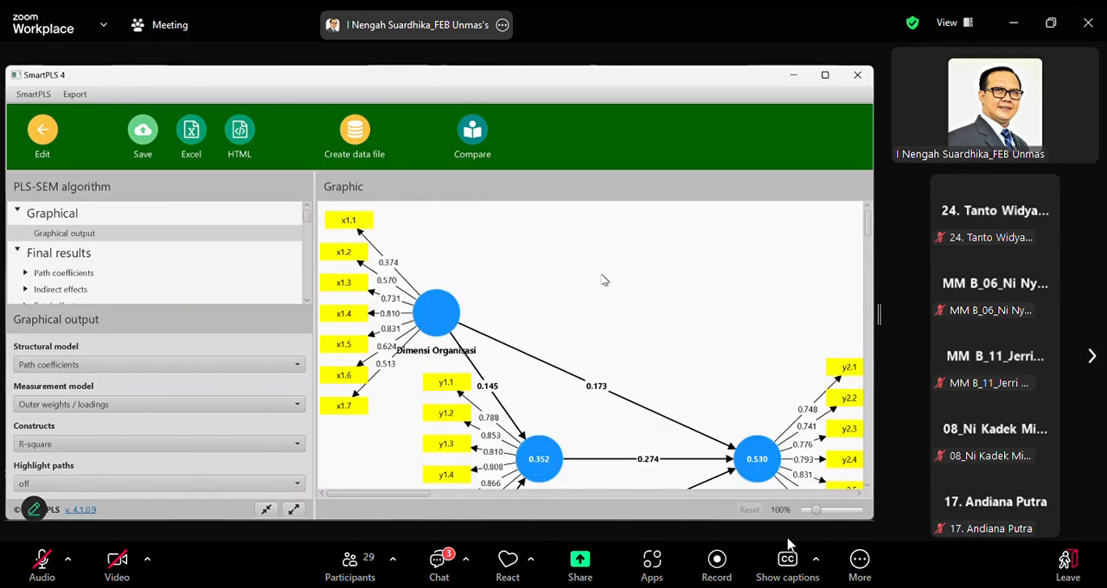
# Return to the model editor and delete indicators x1.1 and x1.7 from the Dimensi Organisasi construct
pyautogui.click(43, 130)
pyautogui.scroll(5, 286, 247)
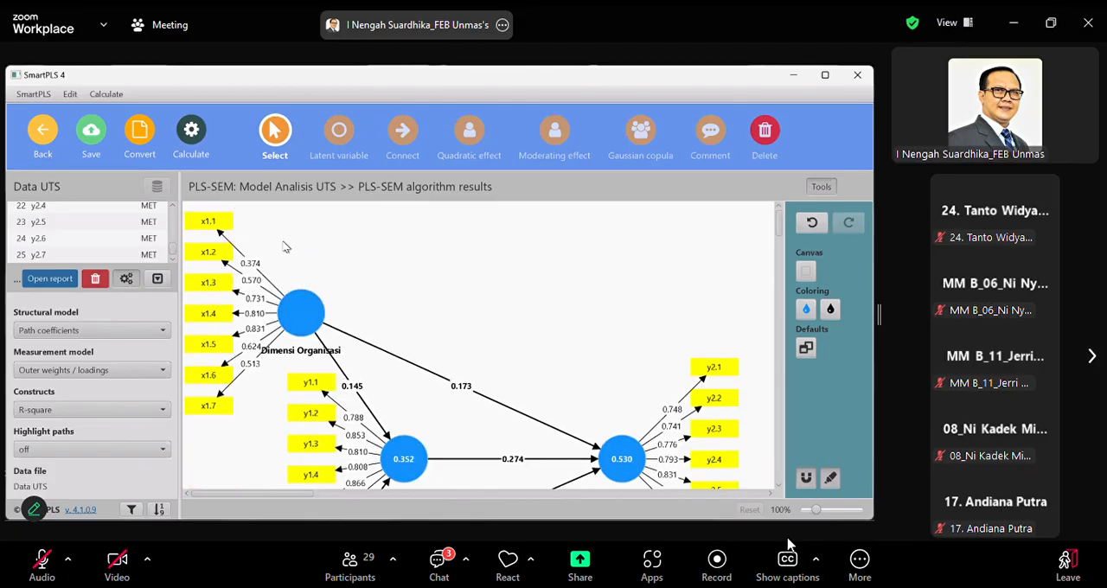
pyautogui.click(204, 230)
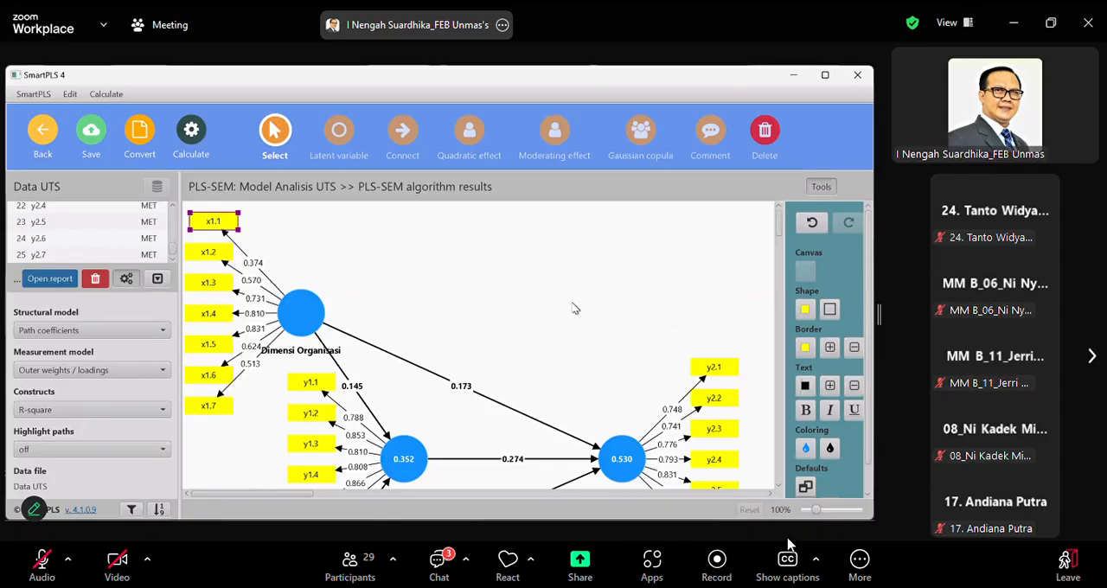
pyautogui.press('Delete')
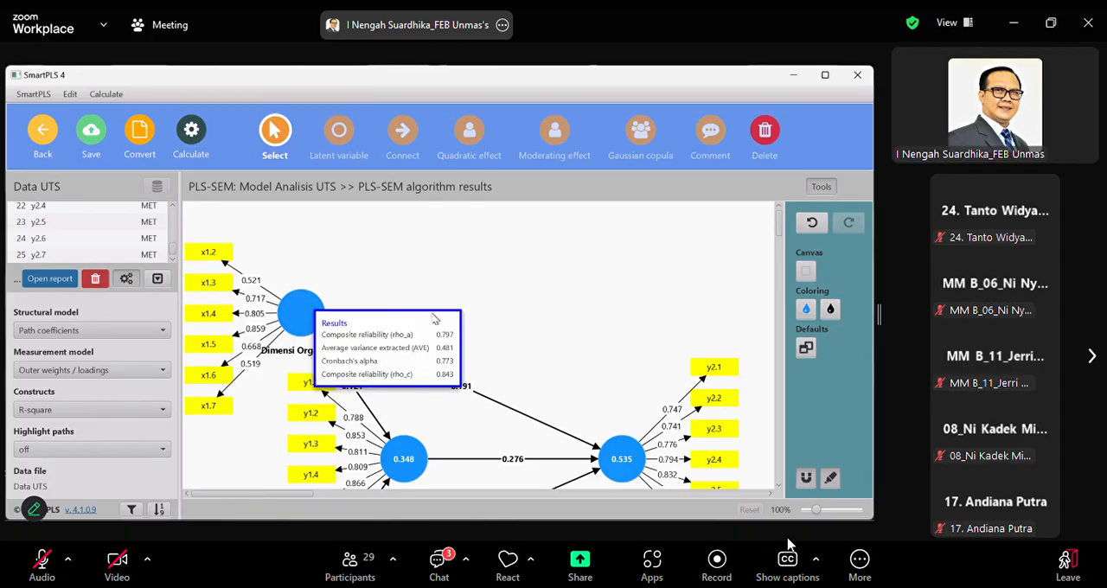
pyautogui.click(207, 412)
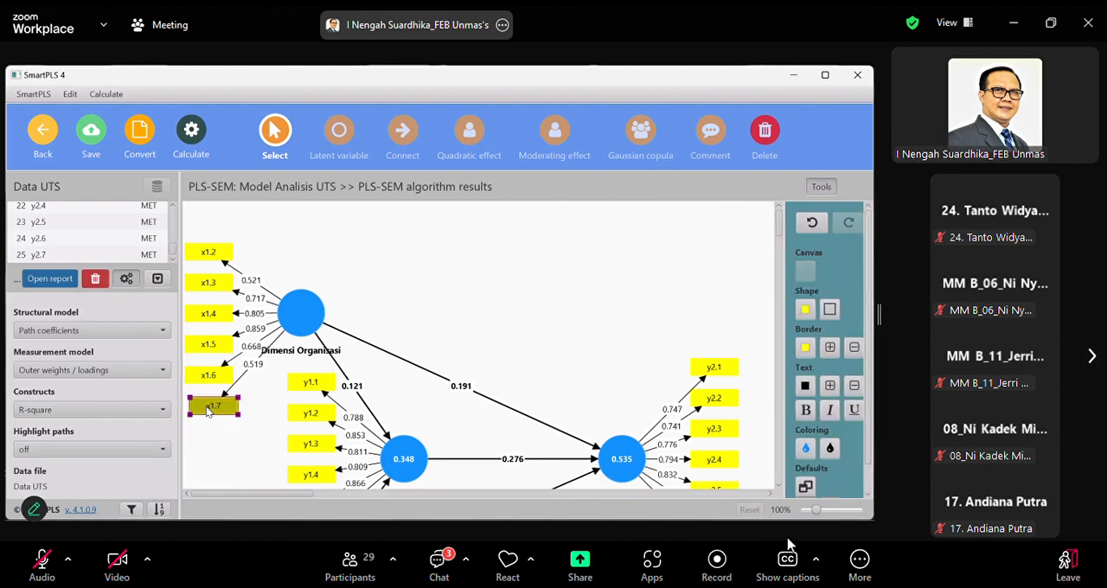
pyautogui.rightClick(207, 411)
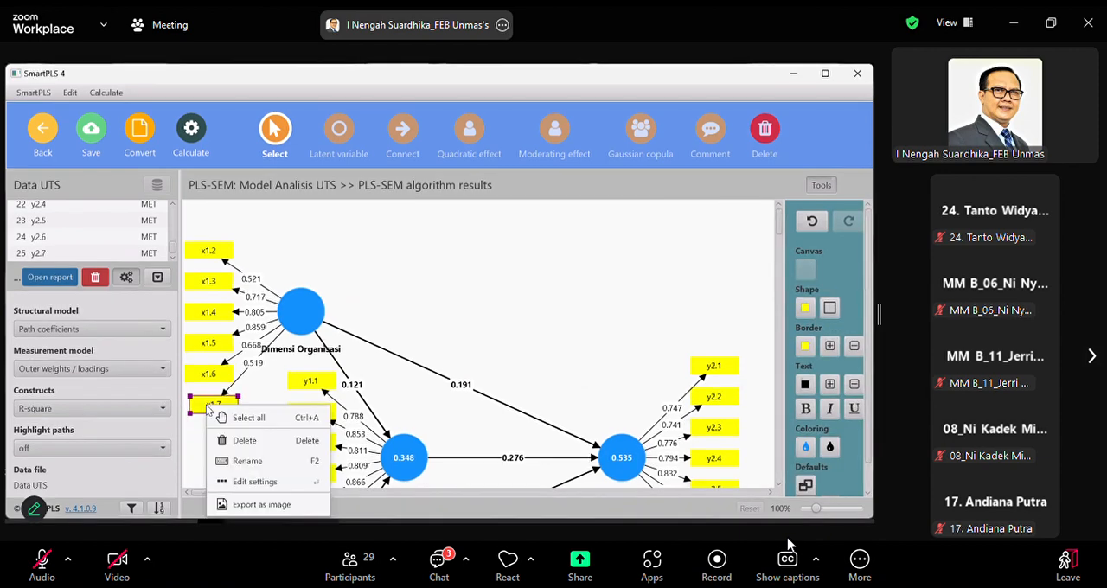
pyautogui.click(246, 443)
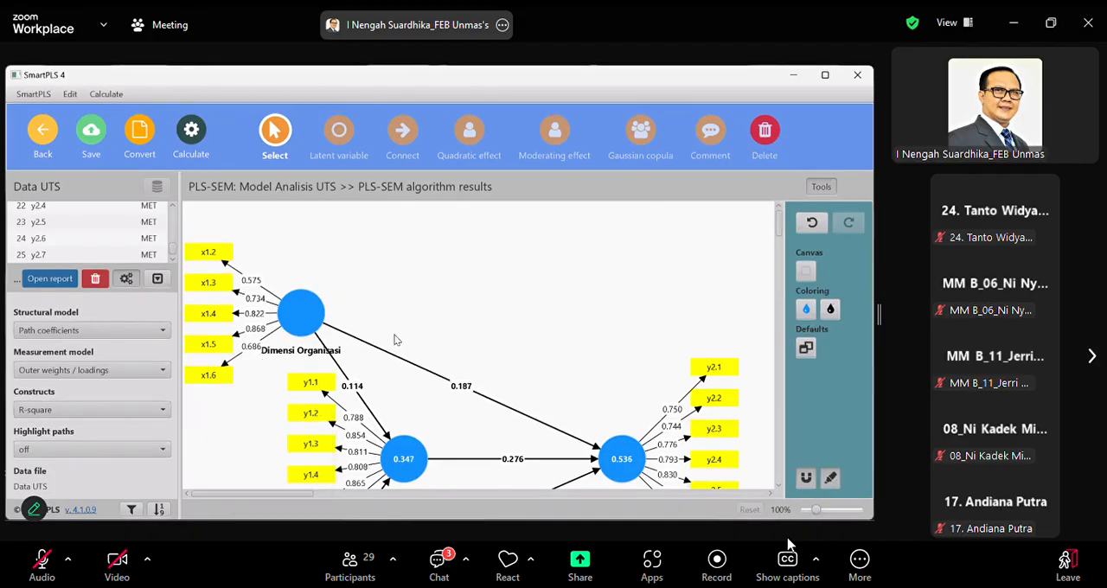
# Align the remaining indicators of Dimensi Organisasi to the left of the construct
pyautogui.click(313, 314)
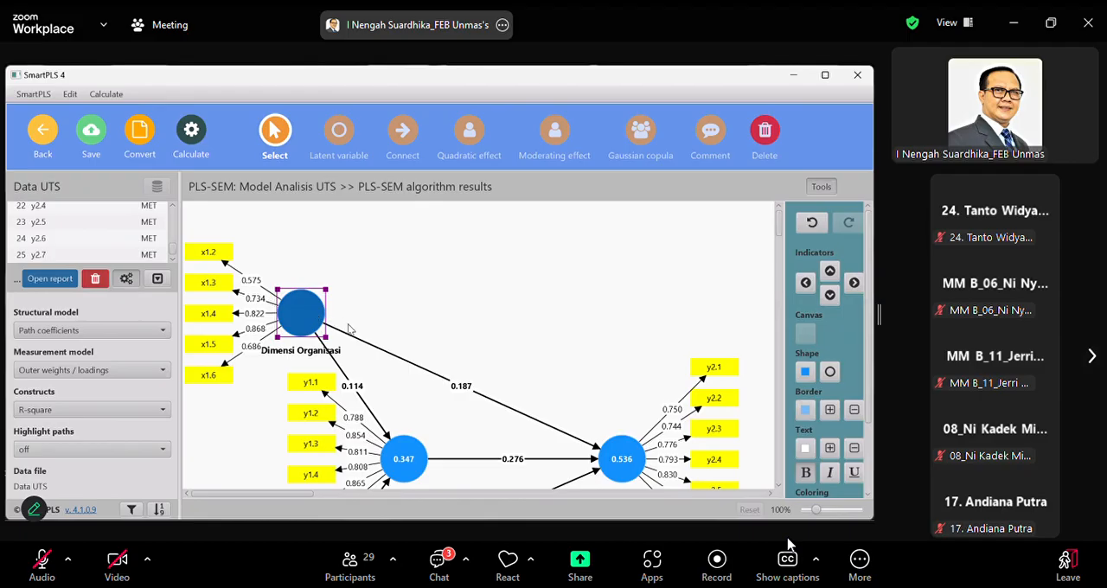
pyautogui.rightClick(313, 316)
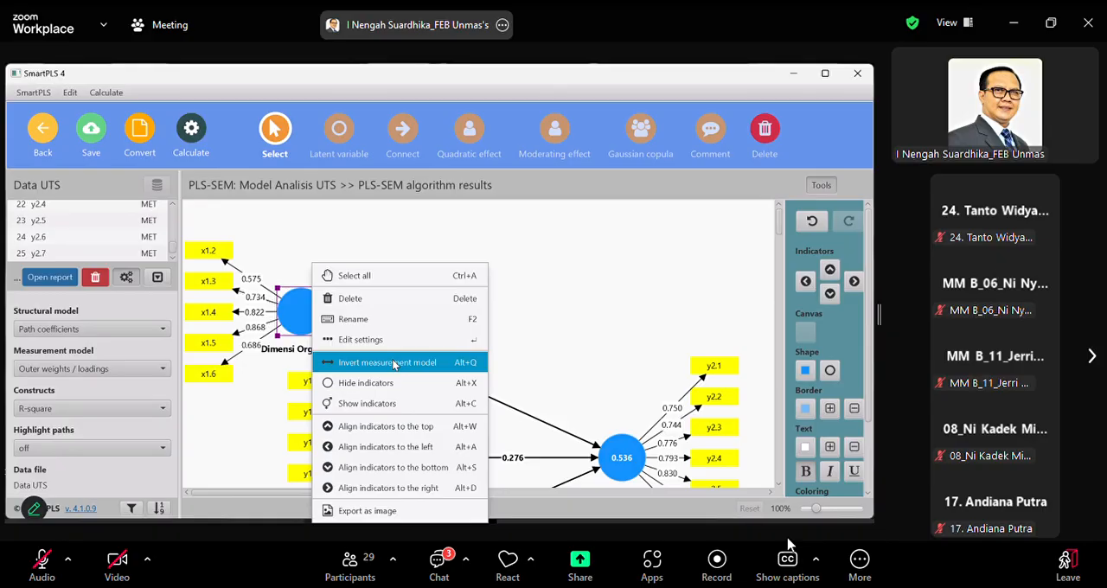
pyautogui.click(406, 451)
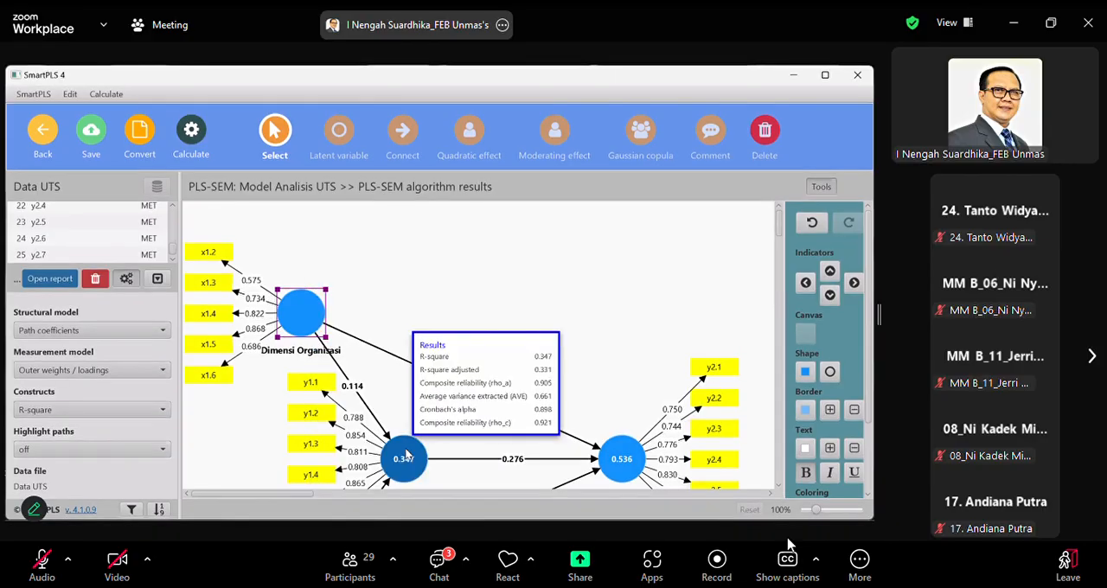
pyautogui.click(408, 307)
# Review the loadings in the reduced model and rerun the PLS-SEM algorithm, opening the report
pyautogui.scroll(-3, 409, 305)
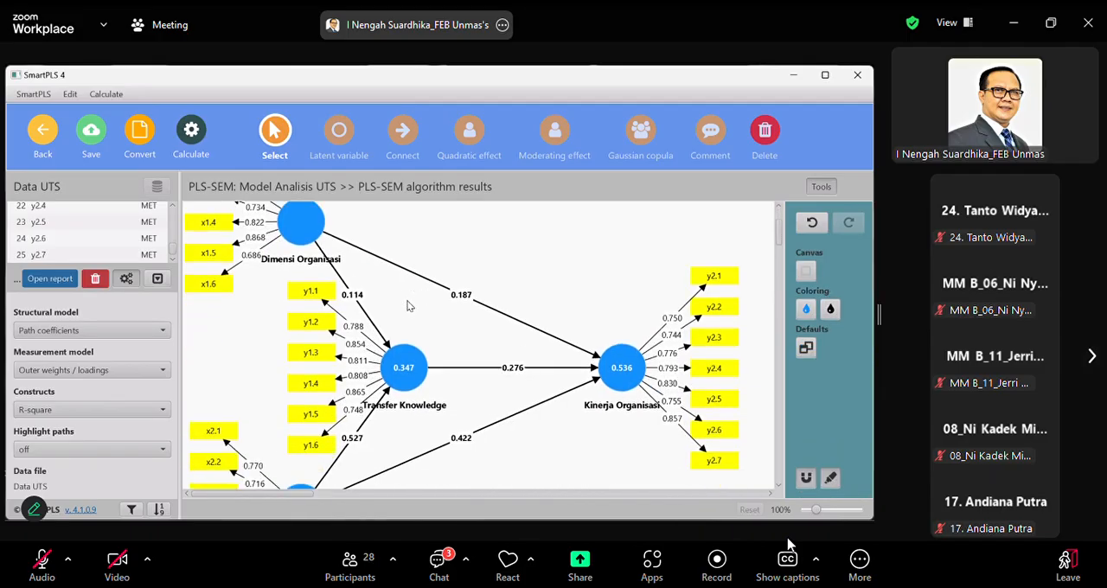
pyautogui.scroll(-4, 409, 305)
pyautogui.scroll(2, 409, 306)
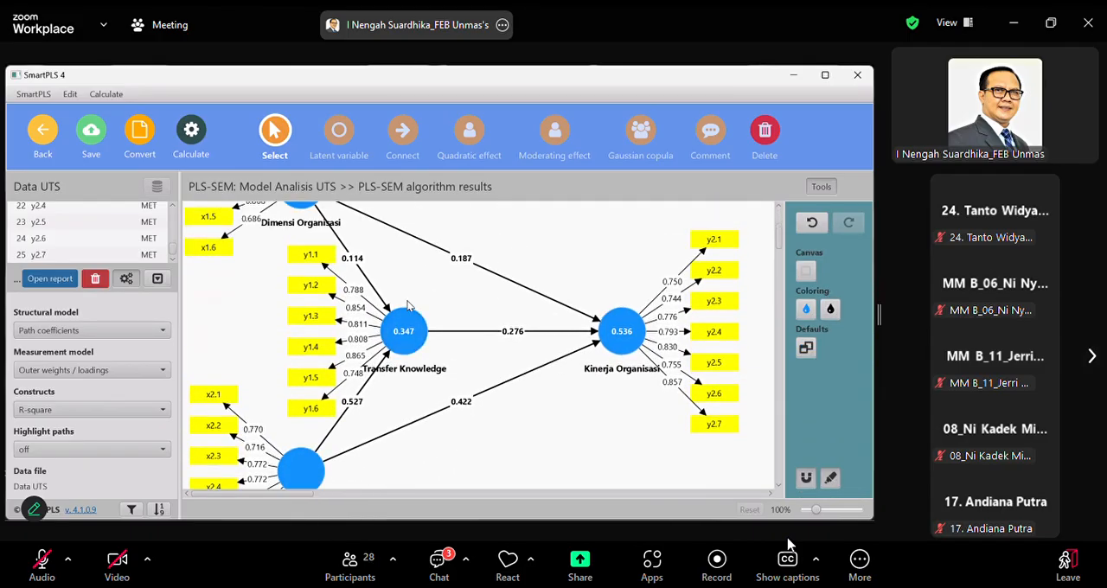
pyautogui.scroll(4, 409, 305)
pyautogui.scroll(-1, 409, 305)
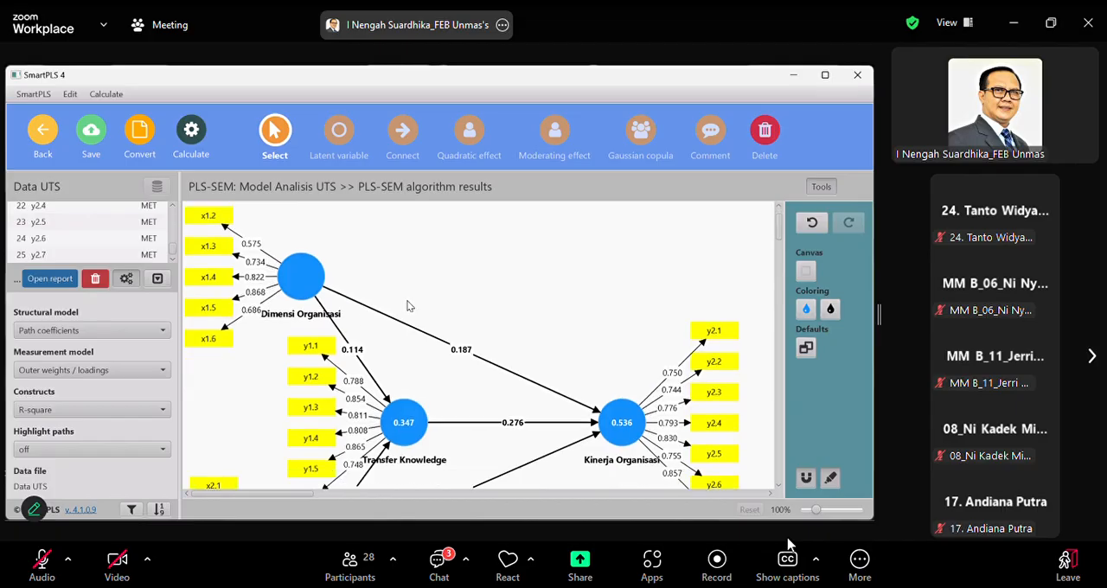
pyautogui.scroll(1, 409, 305)
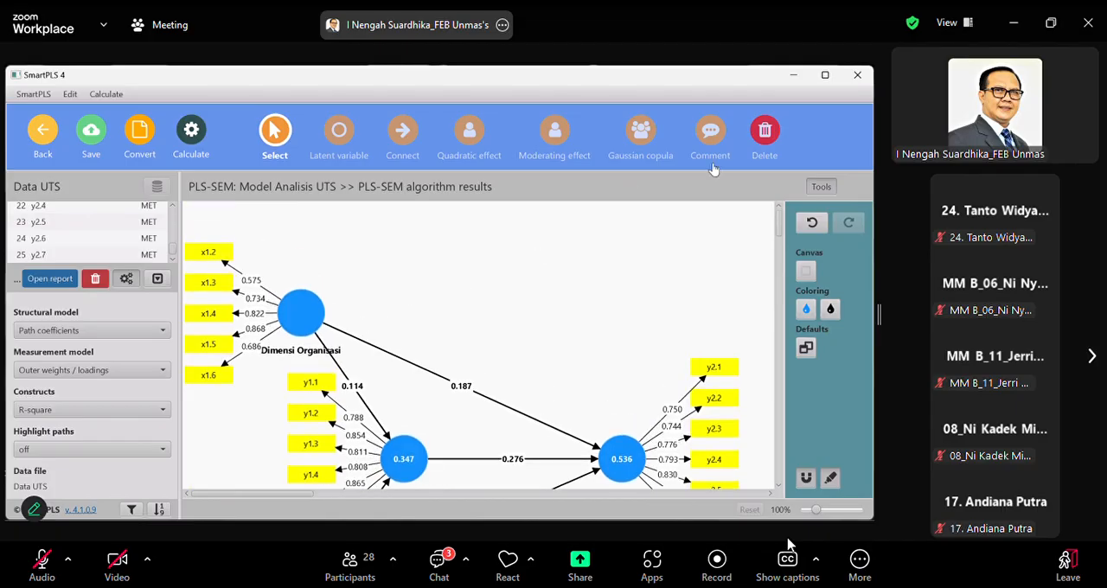
pyautogui.click(196, 129)
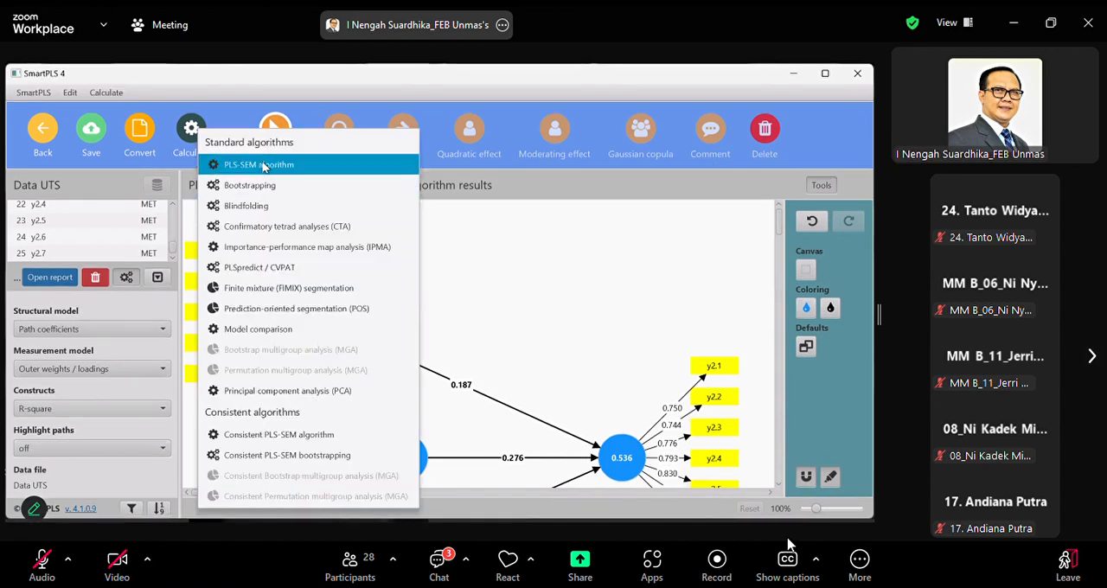
pyautogui.click(261, 166)
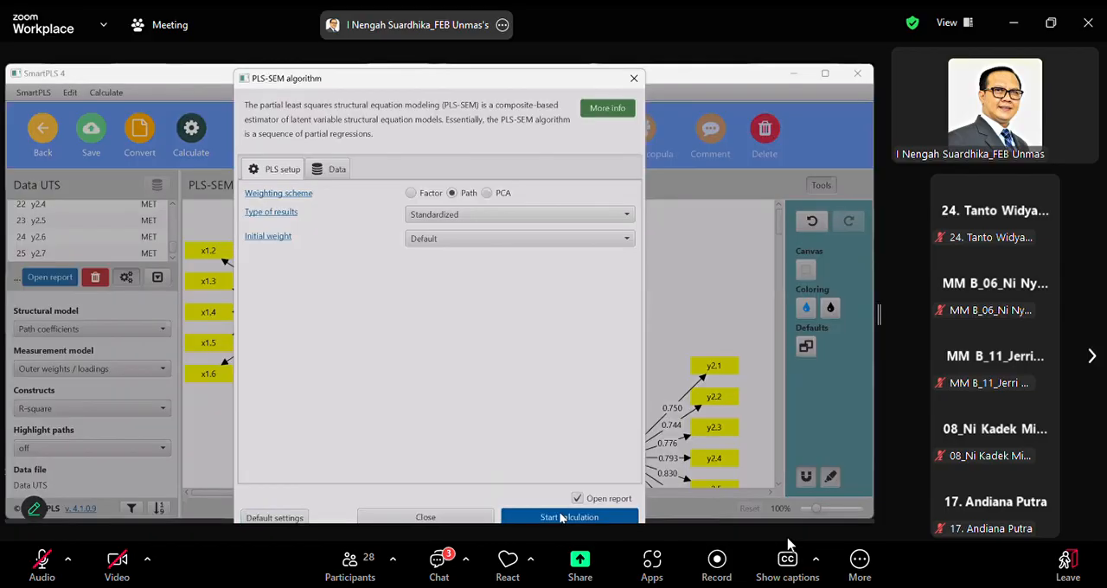
pyautogui.click(560, 517)
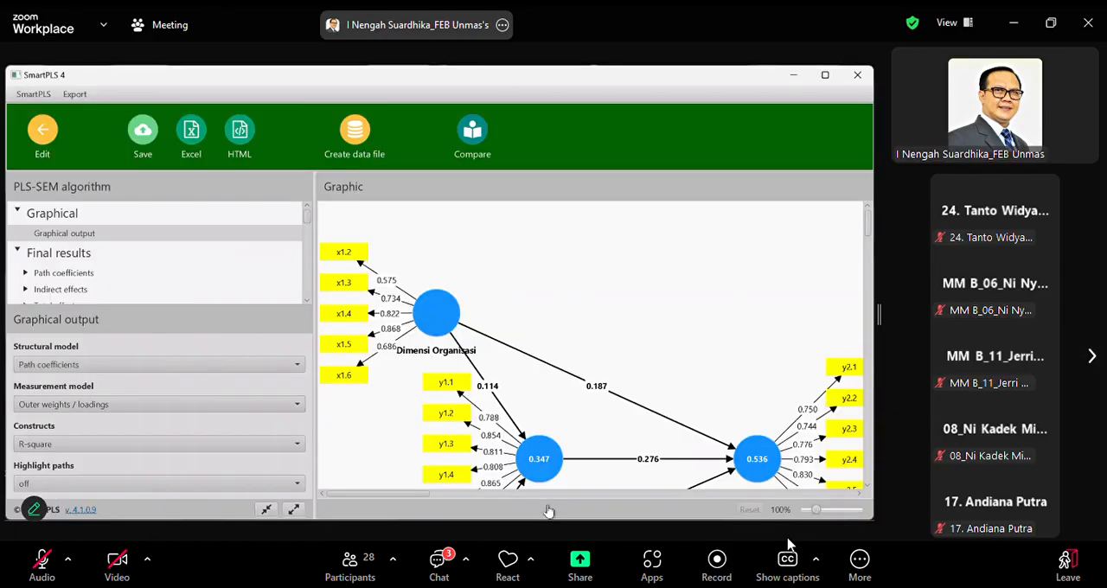
# Open the construct reliability and validity overview of the new report and inspect the values through to the average variance extracted (AVE)
pyautogui.scroll(-1, 586, 347)
pyautogui.scroll(-3, 586, 346)
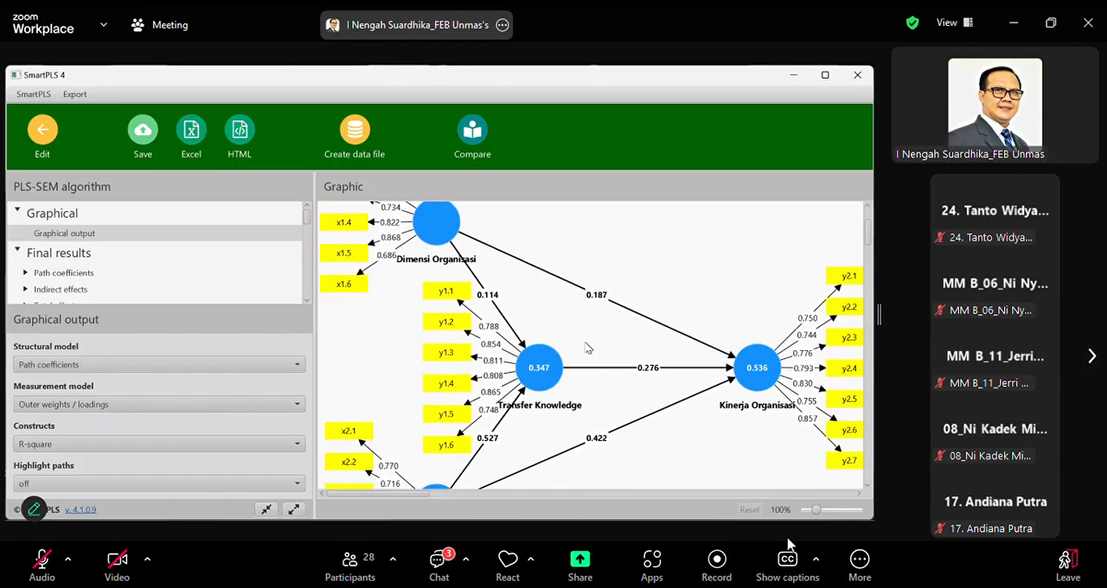
pyautogui.scroll(2, 588, 319)
pyautogui.scroll(1, 587, 319)
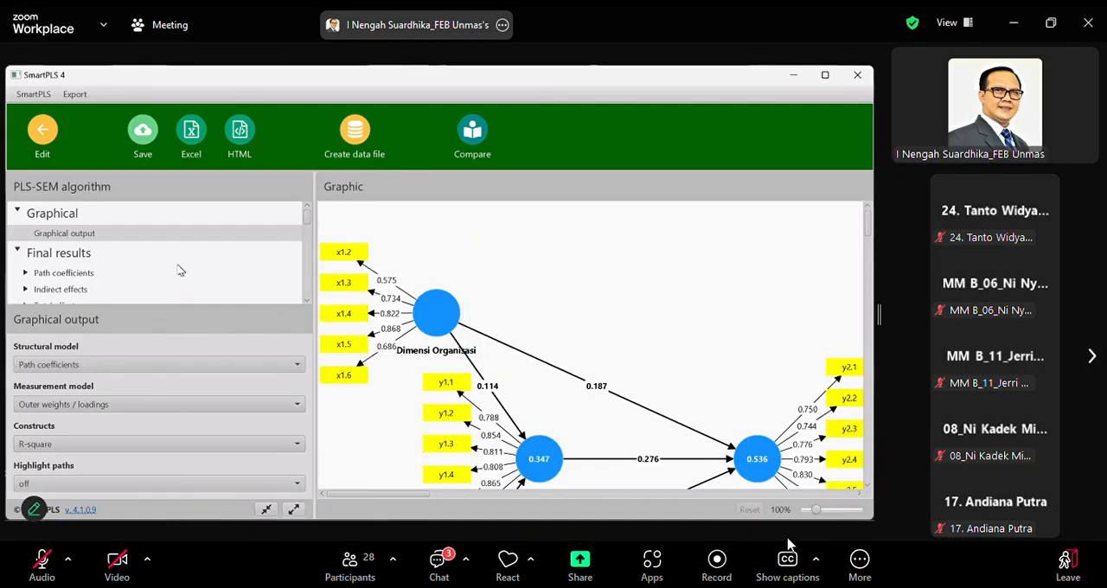
pyautogui.scroll(-3, 179, 271)
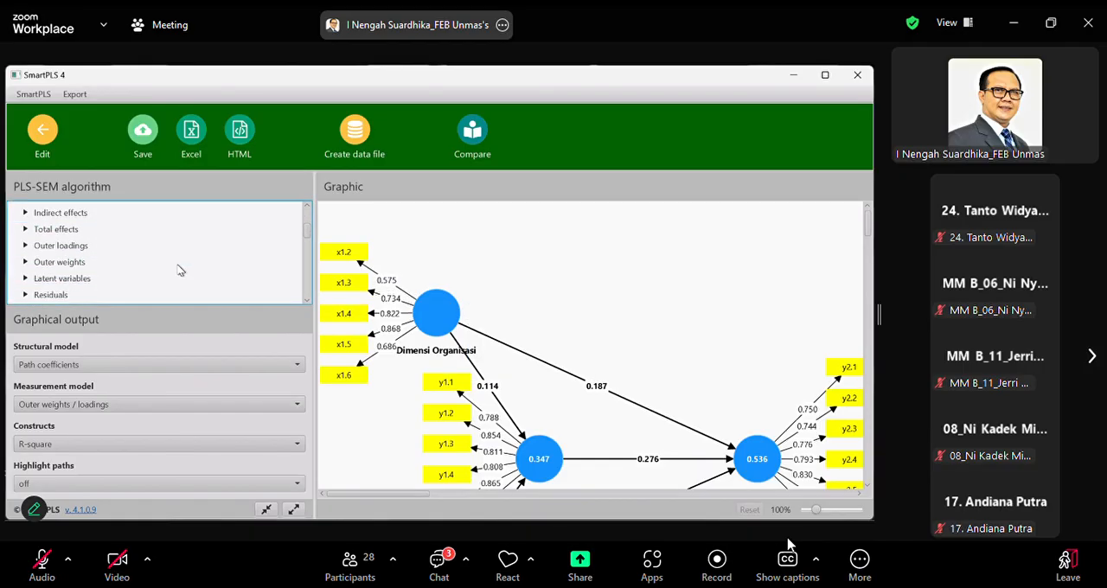
pyautogui.scroll(-3, 179, 271)
pyautogui.doubleClick(144, 292)
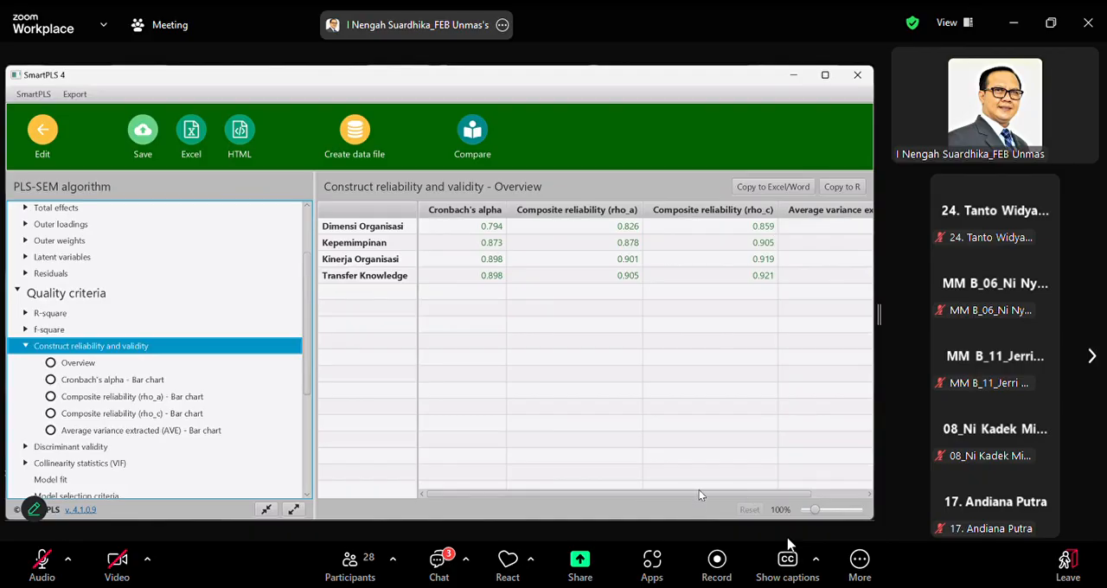
pyautogui.moveTo(698, 495); pyautogui.dragTo(799, 500)
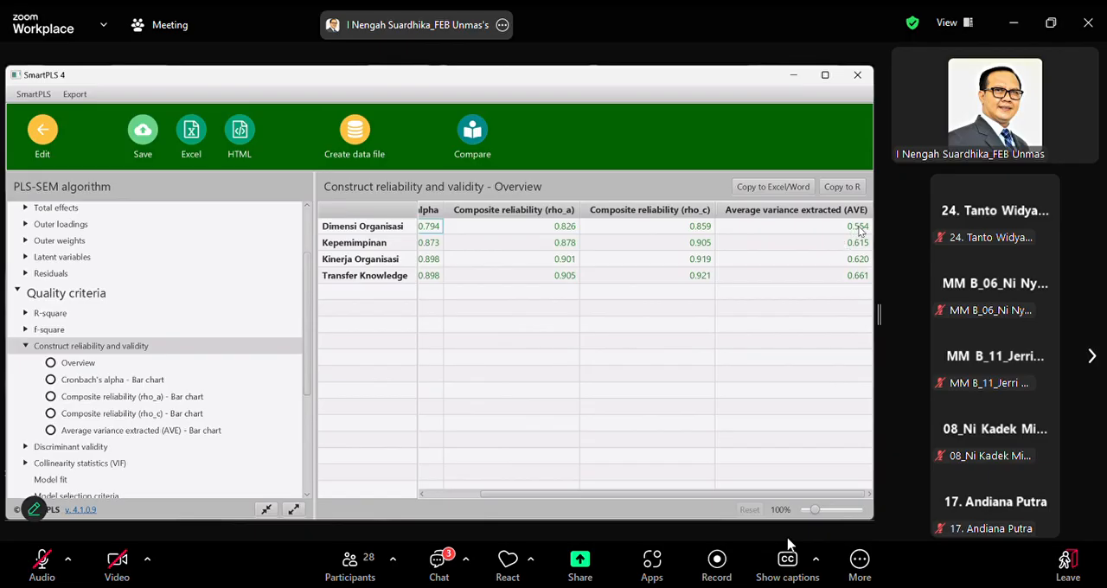
# Return to the model editor and examine the loadings, path coefficients and R-square values across all four constructs
pyautogui.click(32, 131)
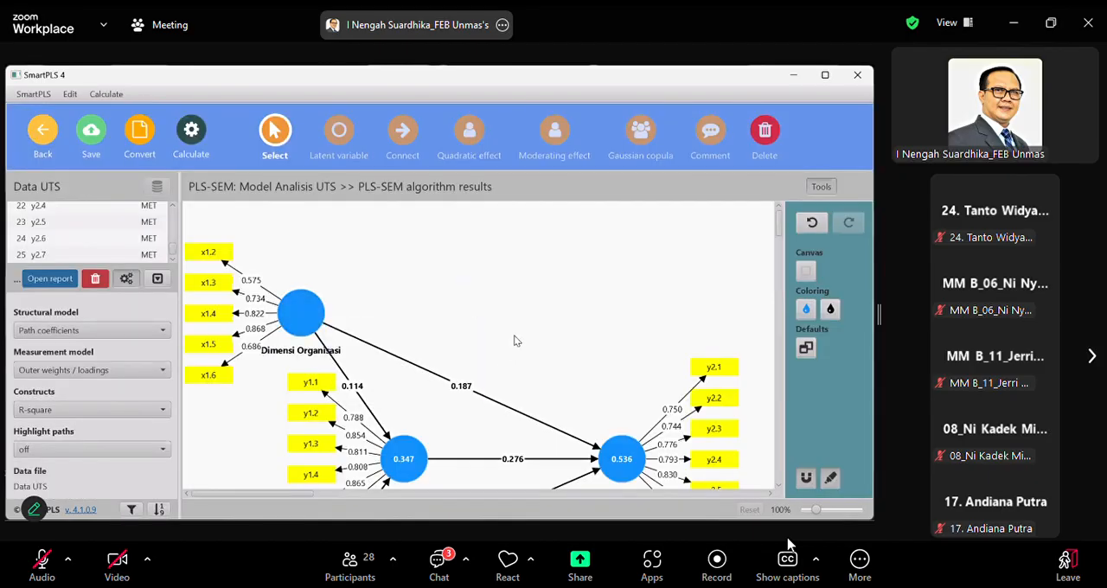
pyautogui.scroll(-3, 515, 340)
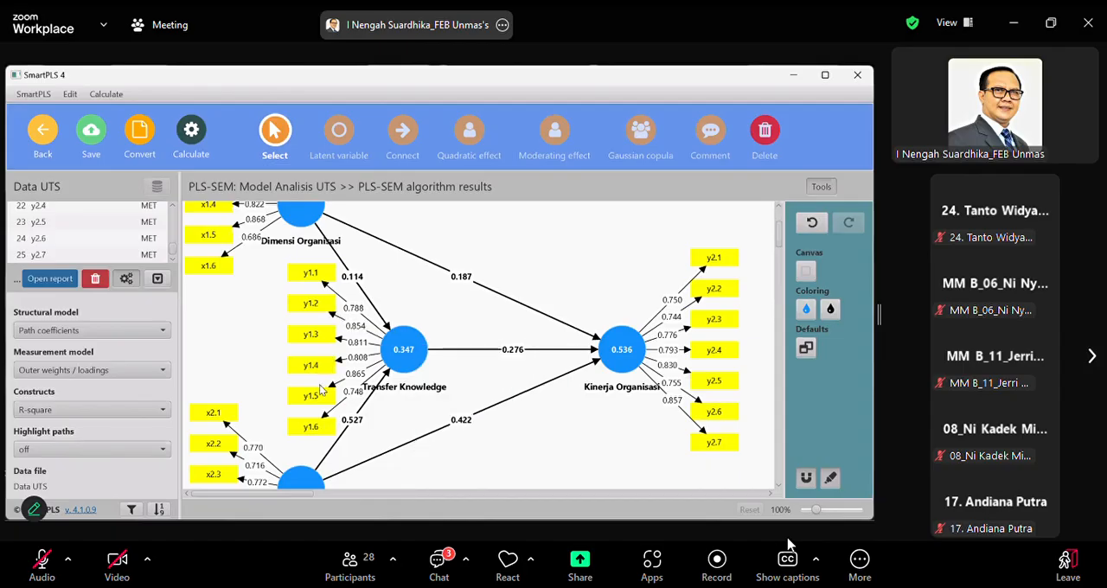
pyautogui.scroll(-2, 456, 339)
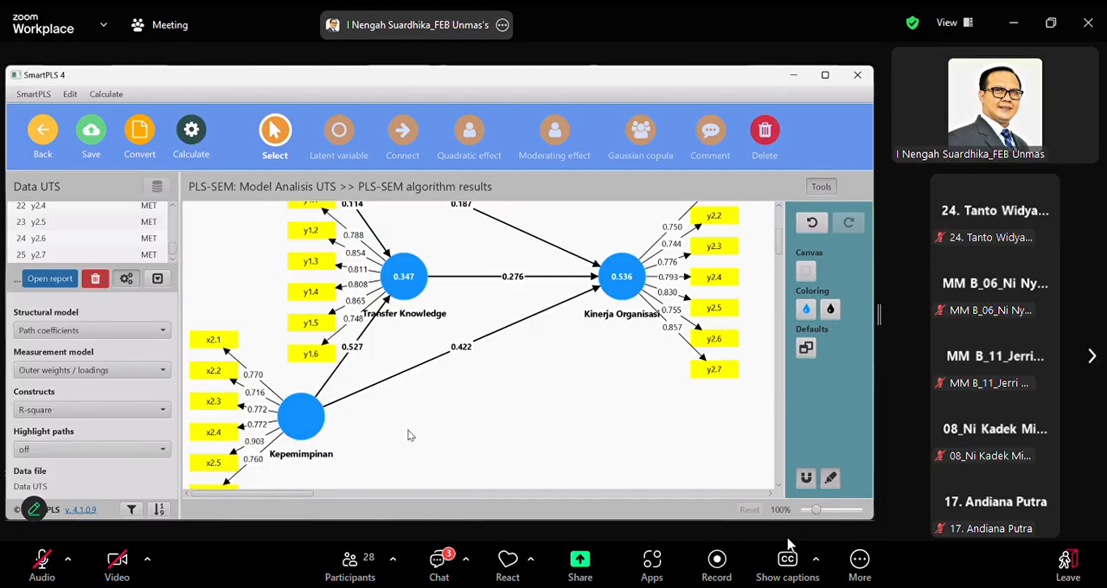
pyautogui.scroll(3, 619, 431)
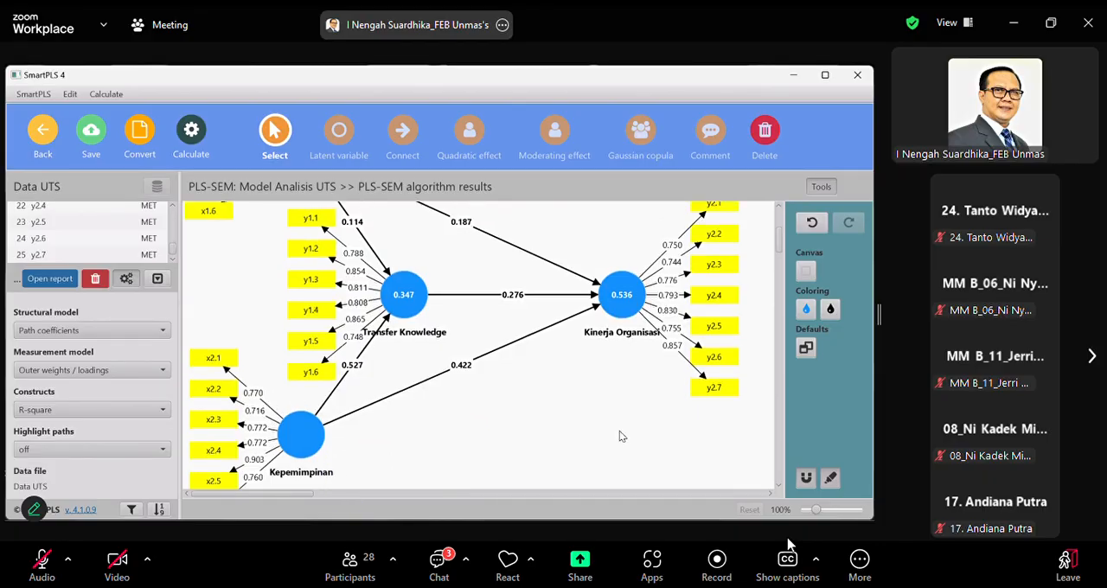
pyautogui.scroll(2, 633, 418)
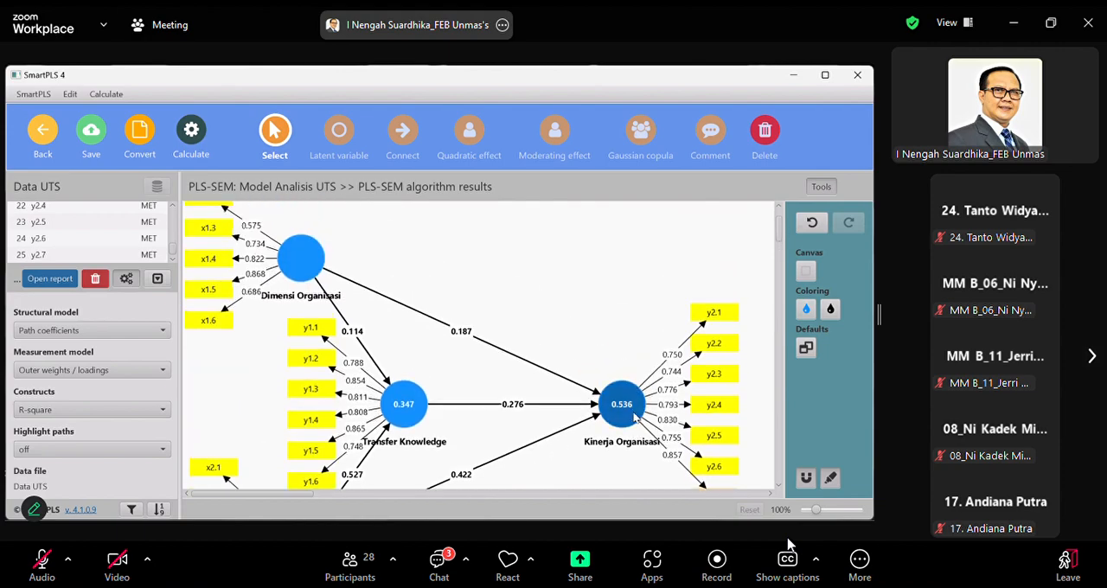
pyautogui.scroll(-1, 636, 418)
pyautogui.scroll(3, 636, 418)
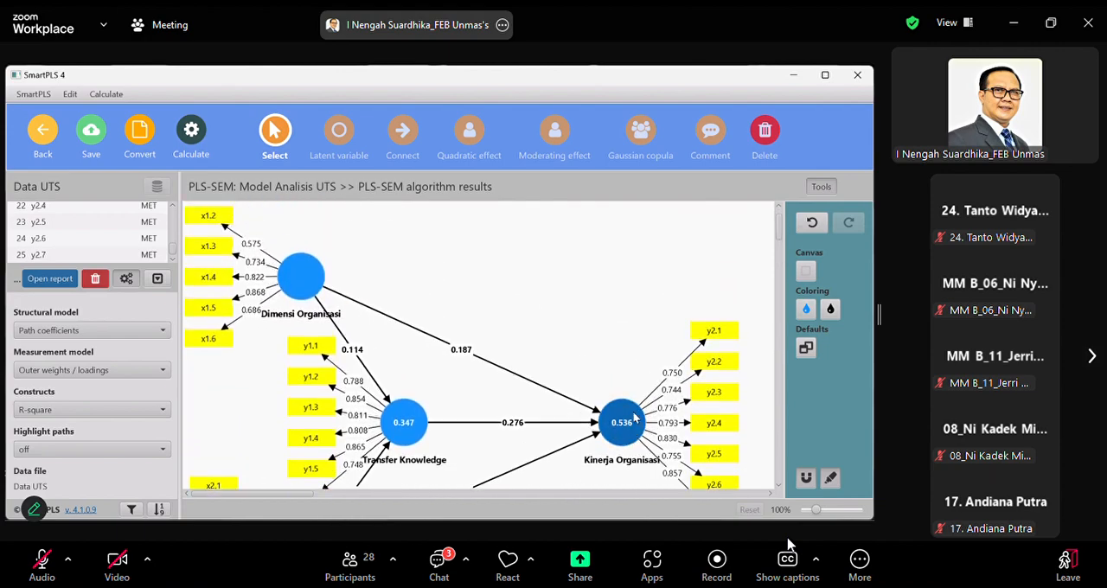
pyautogui.scroll(-4, 635, 418)
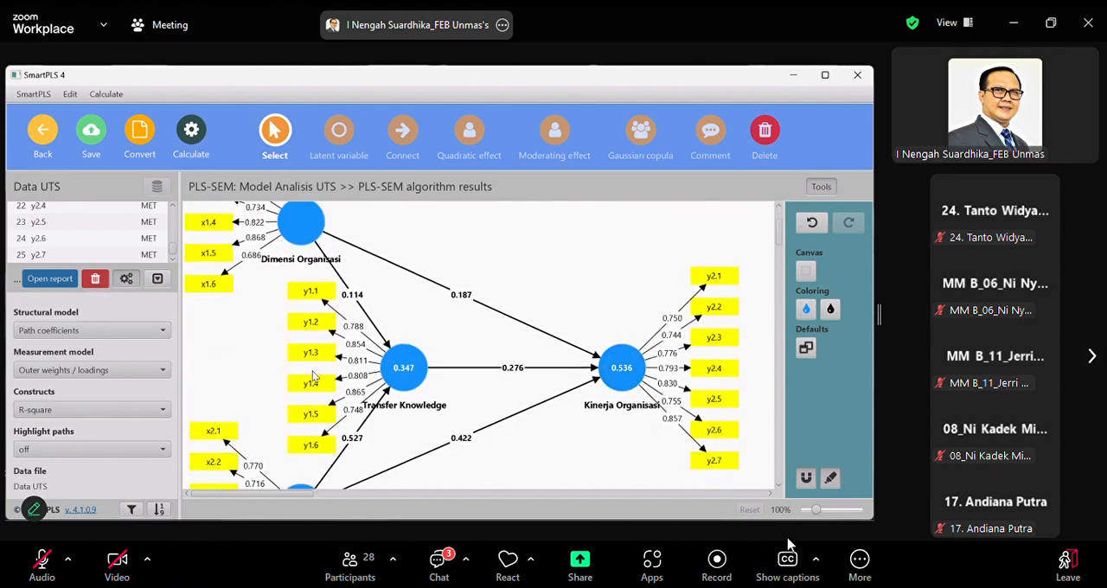
pyautogui.scroll(2, 269, 347)
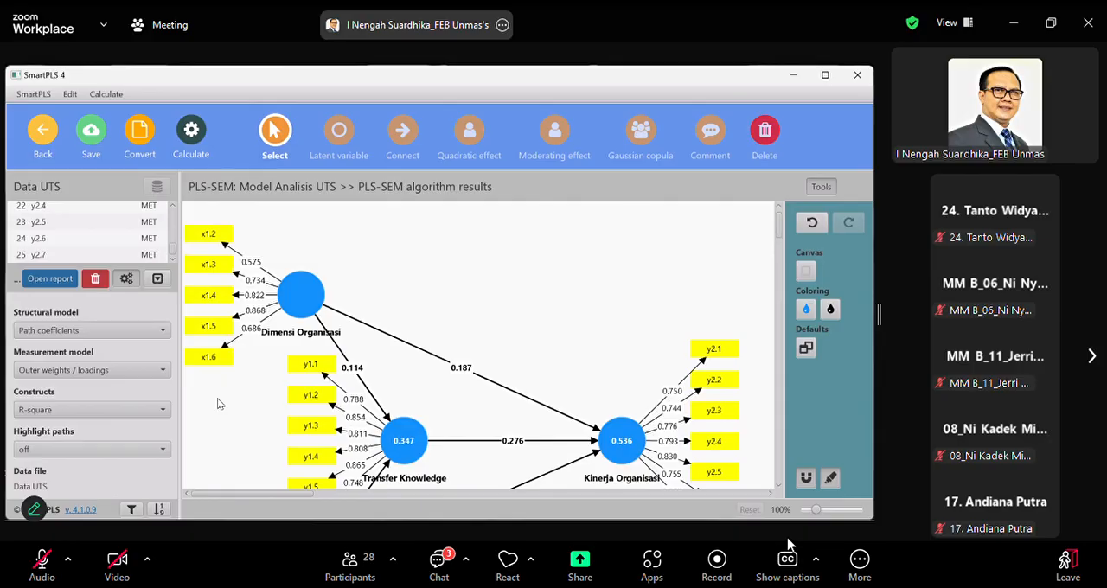
pyautogui.scroll(-3, 551, 298)
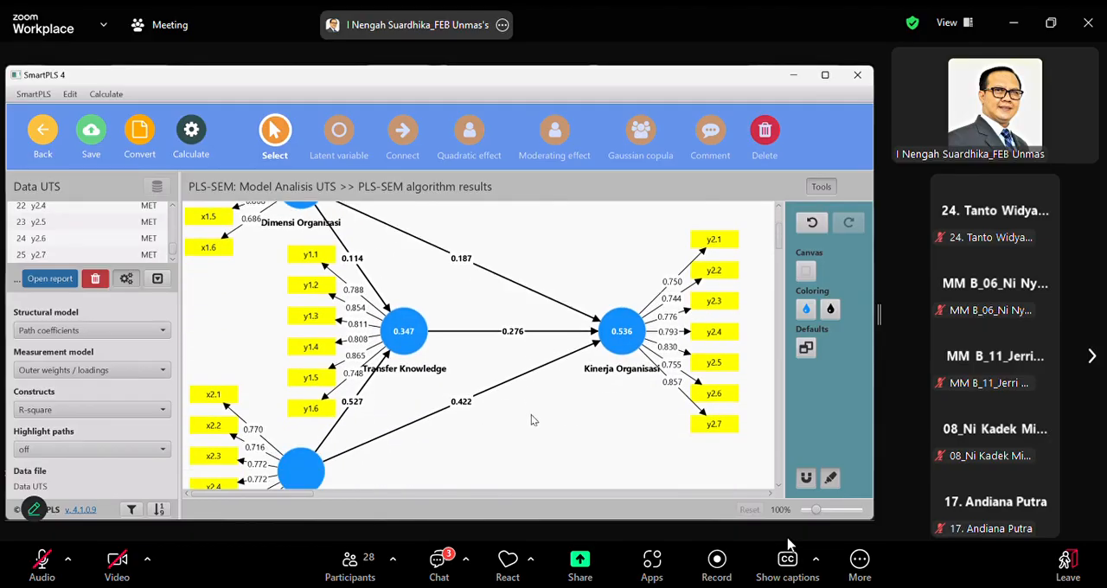
pyautogui.scroll(-3, 531, 414)
pyautogui.scroll(6, 531, 414)
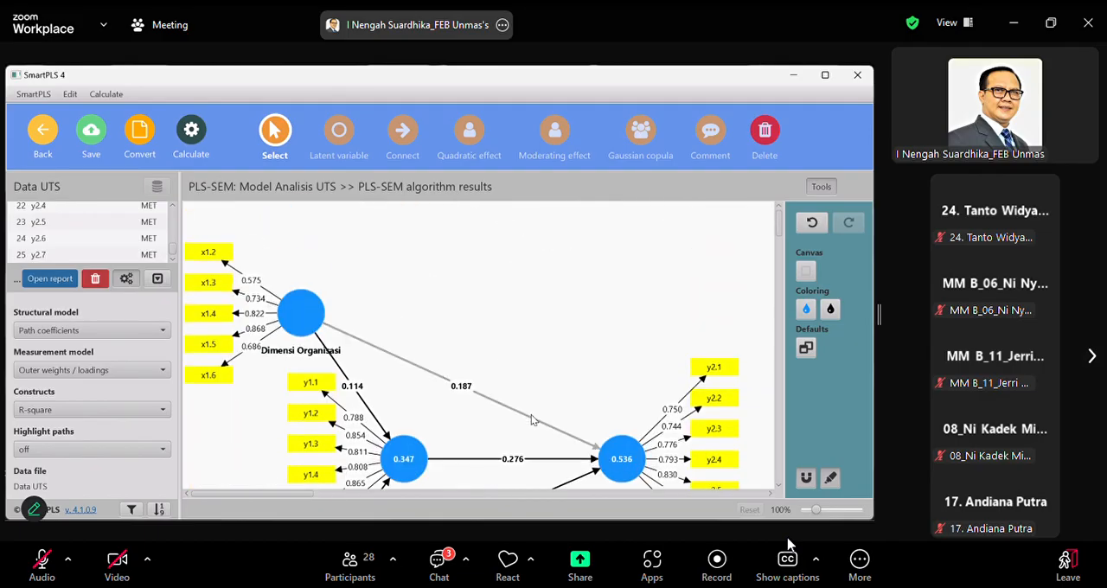
# Run Bootstrapping with 5000 subsamples, most important results, percentile bootstrap, a two-tailed test, significance level 0.05 and fixed seed, opening the report
pyautogui.click(193, 142)
pyautogui.click(242, 198)
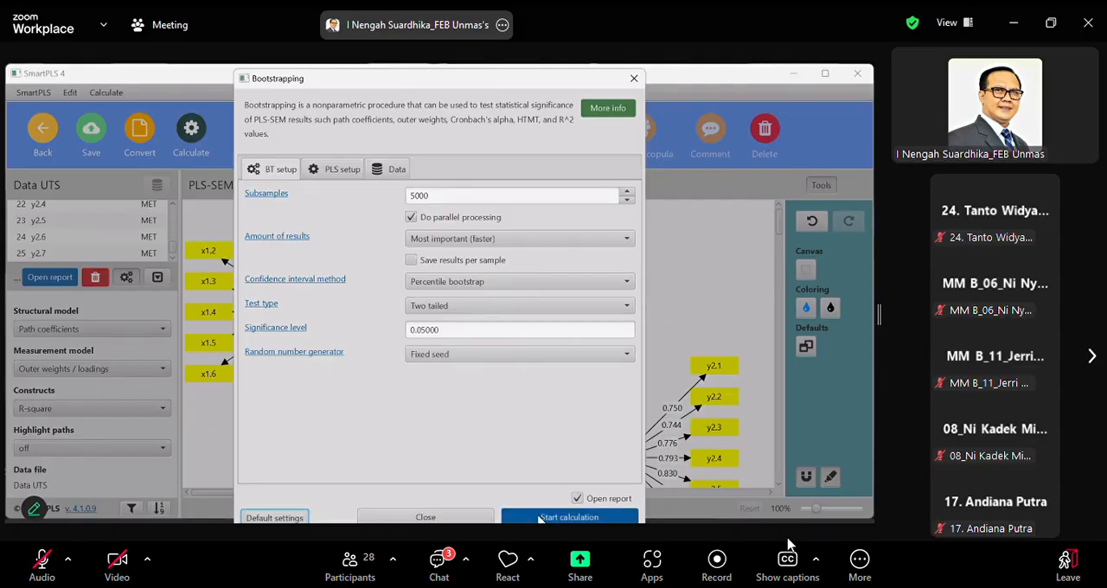
pyautogui.click(540, 517)
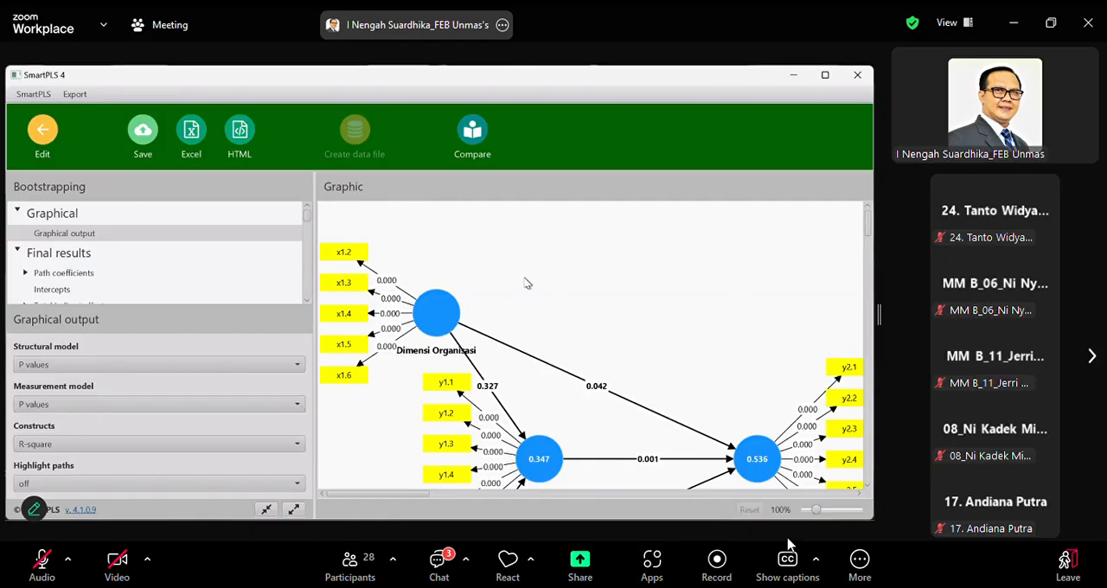
# Examine the p-values of the structural paths and indicators in the bootstrapping graphical output
pyautogui.scroll(-3, 648, 329)
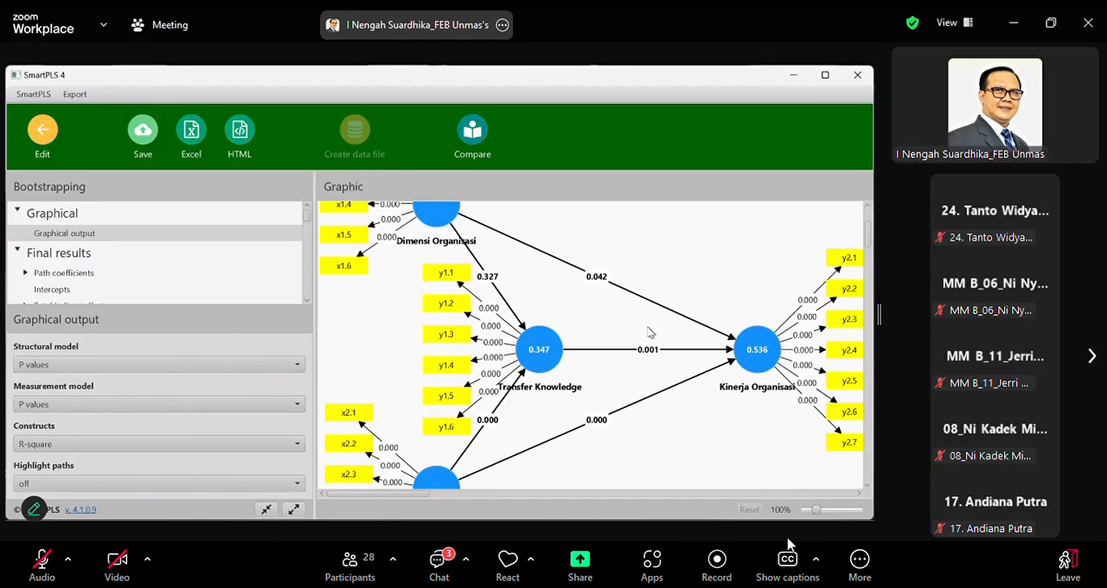
pyautogui.scroll(-1, 650, 333)
pyautogui.scroll(2, 648, 332)
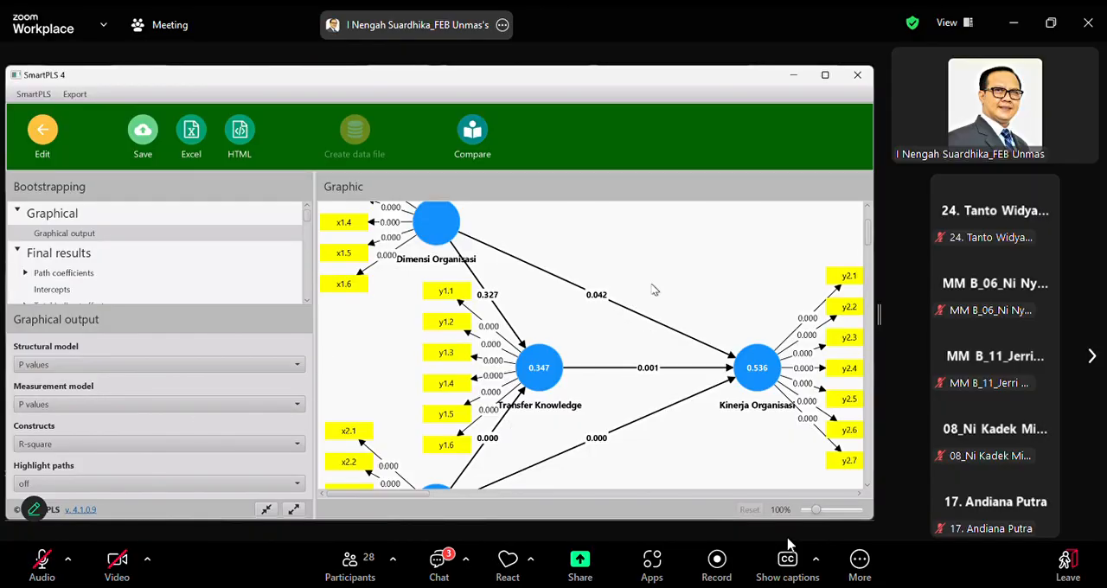
# Show outer weights/loadings and p values for the measurement model, and path coefficients and t values for the structural model, in the bootstrapping diagram
pyautogui.scroll(-1, 654, 290)
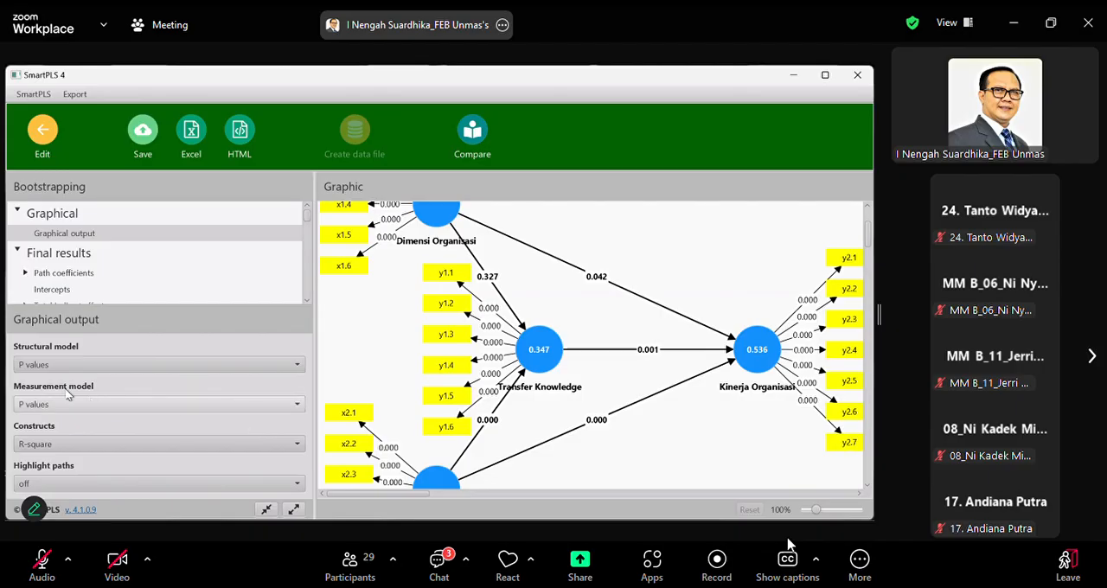
pyautogui.click(298, 406)
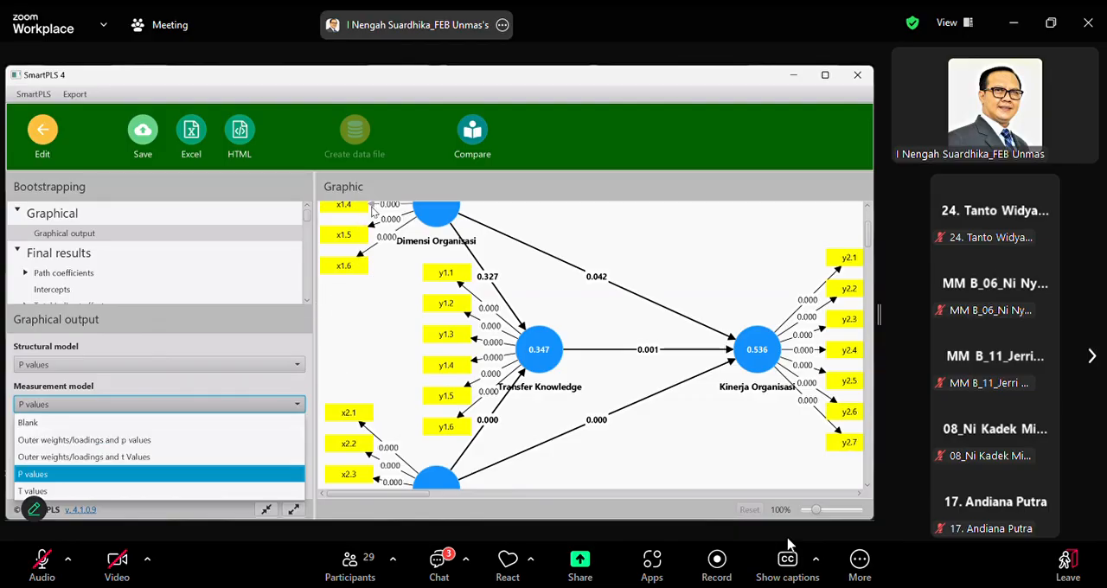
pyautogui.click(167, 447)
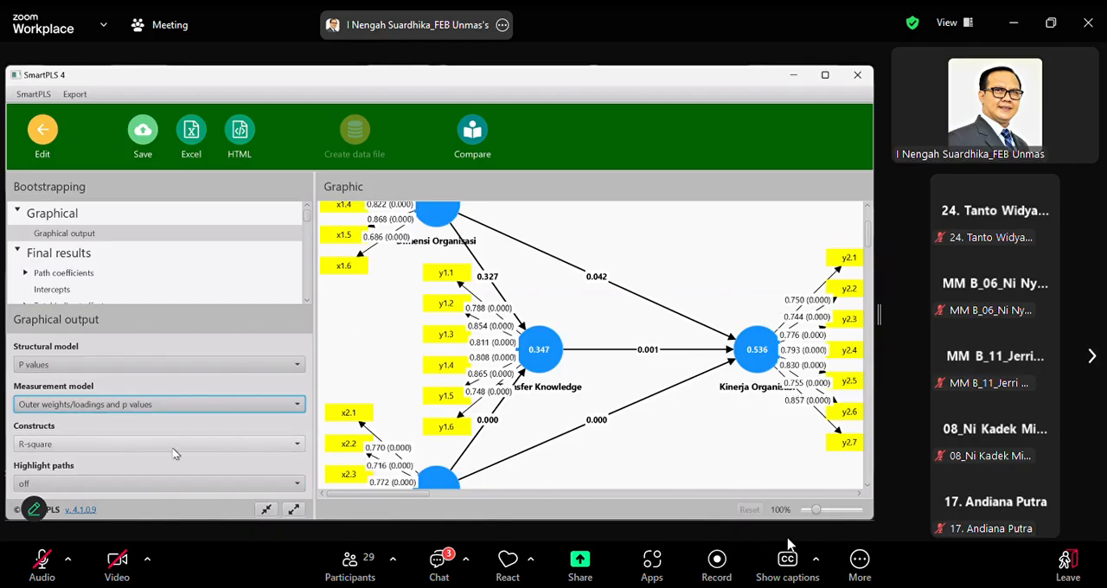
pyautogui.click(297, 445)
pyautogui.click(297, 444)
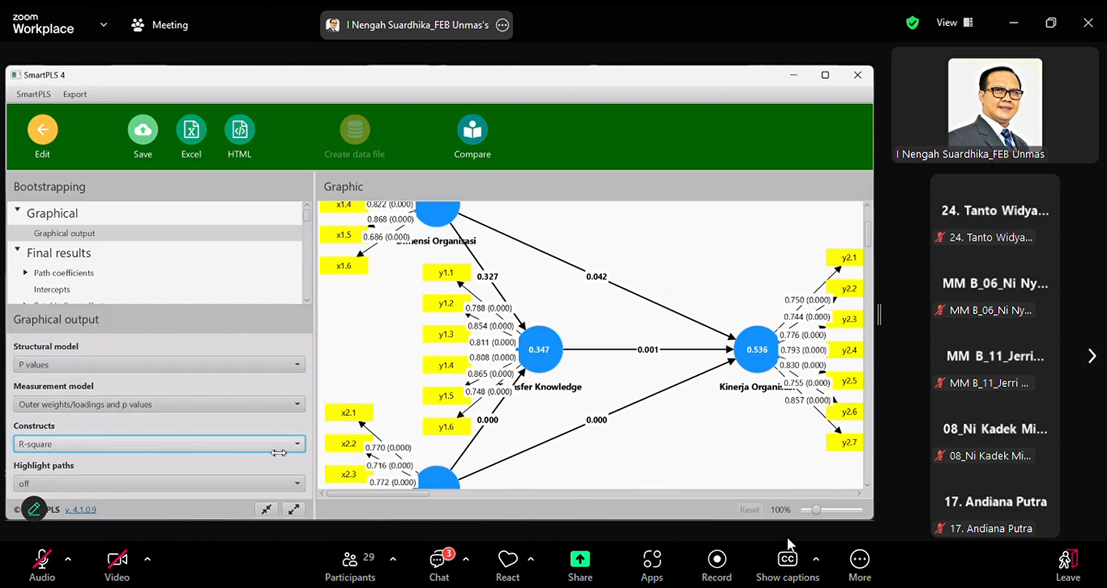
pyautogui.click(295, 365)
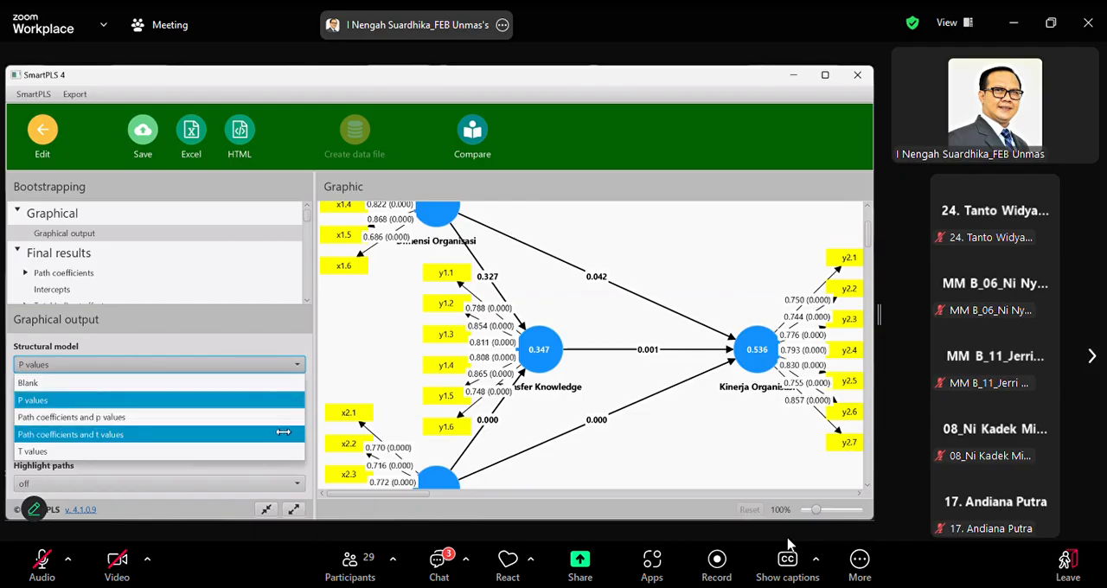
pyautogui.click(282, 434)
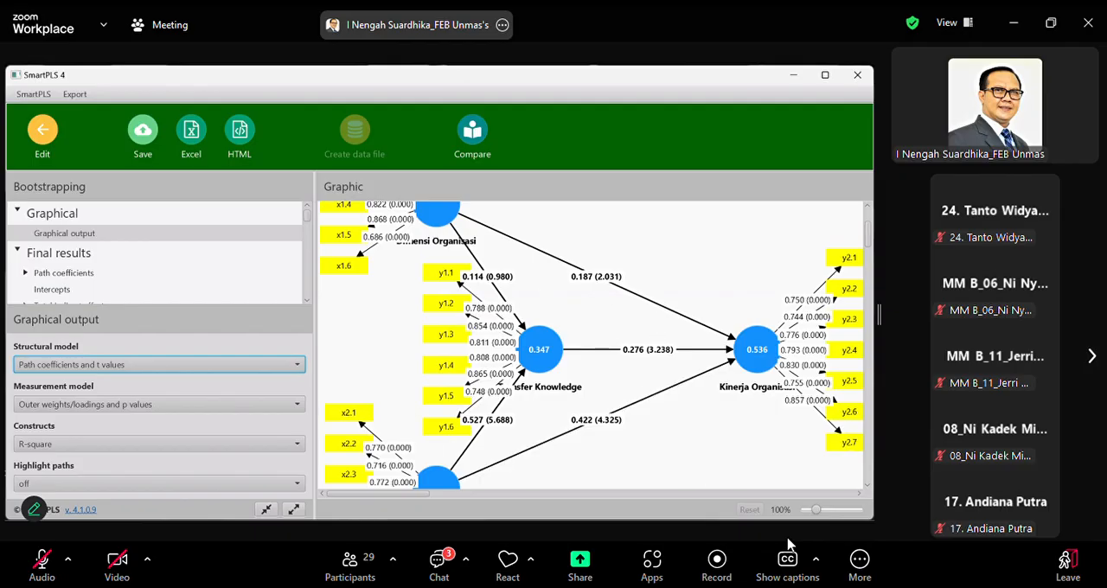
# Shift the Transfer Knowledge construct slightly to the left in the bootstrapping diagram and examine the path coefficients and t values
pyautogui.moveTo(554, 367)
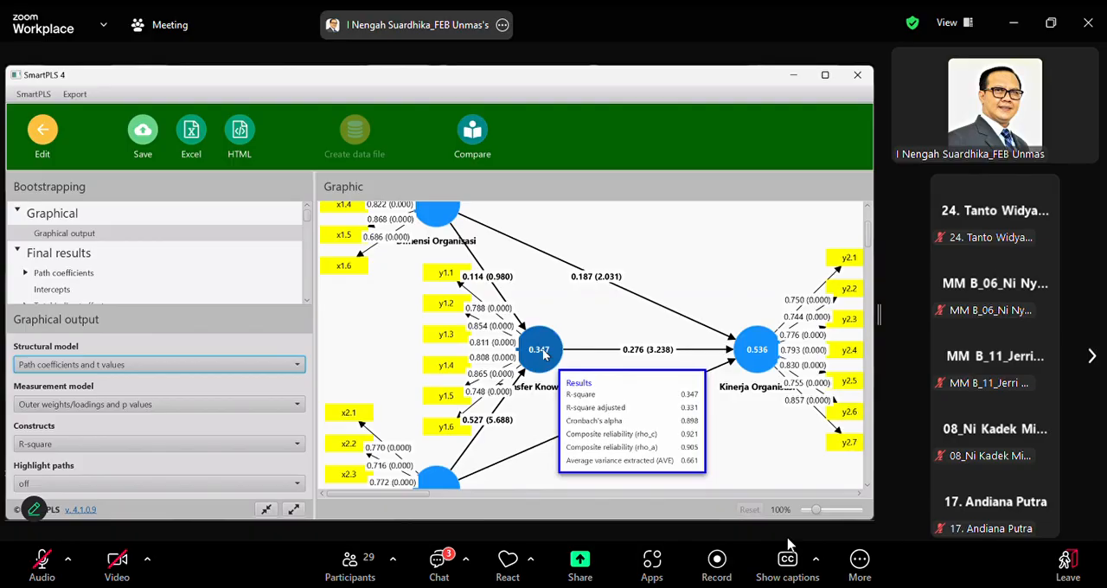
pyautogui.moveTo(542, 354); pyautogui.dragTo(523, 351)
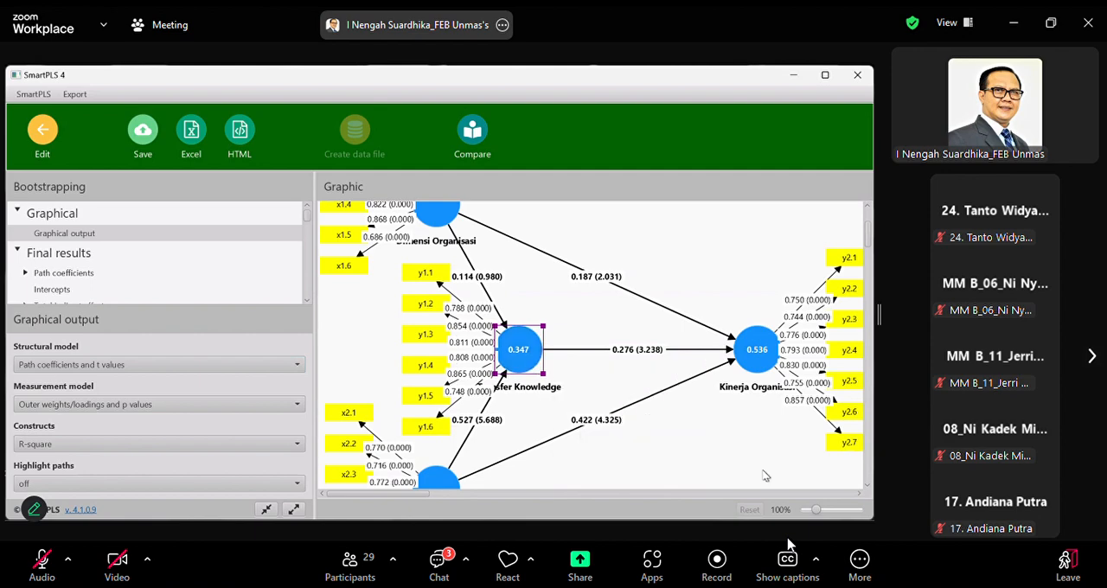
pyautogui.scroll(1, 761, 472)
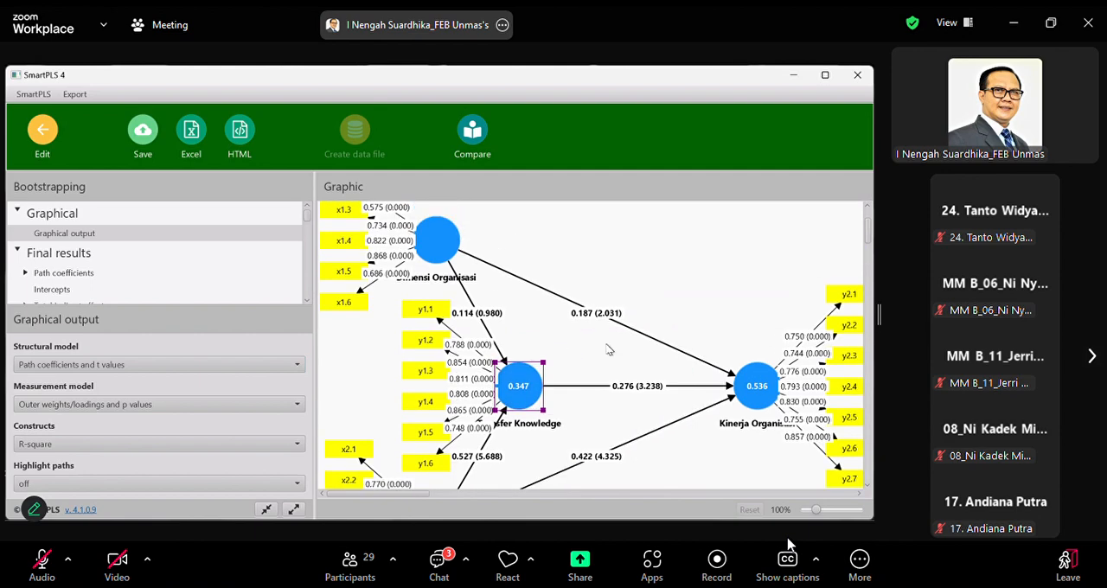
pyautogui.scroll(-2, 727, 420)
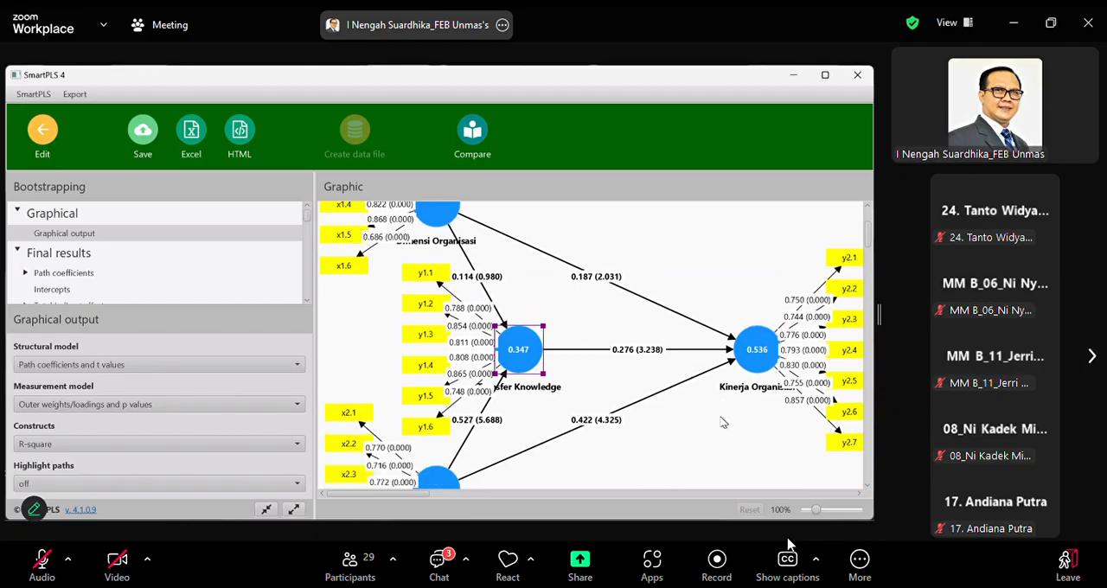
pyautogui.scroll(2, 723, 422)
pyautogui.scroll(-1, 718, 421)
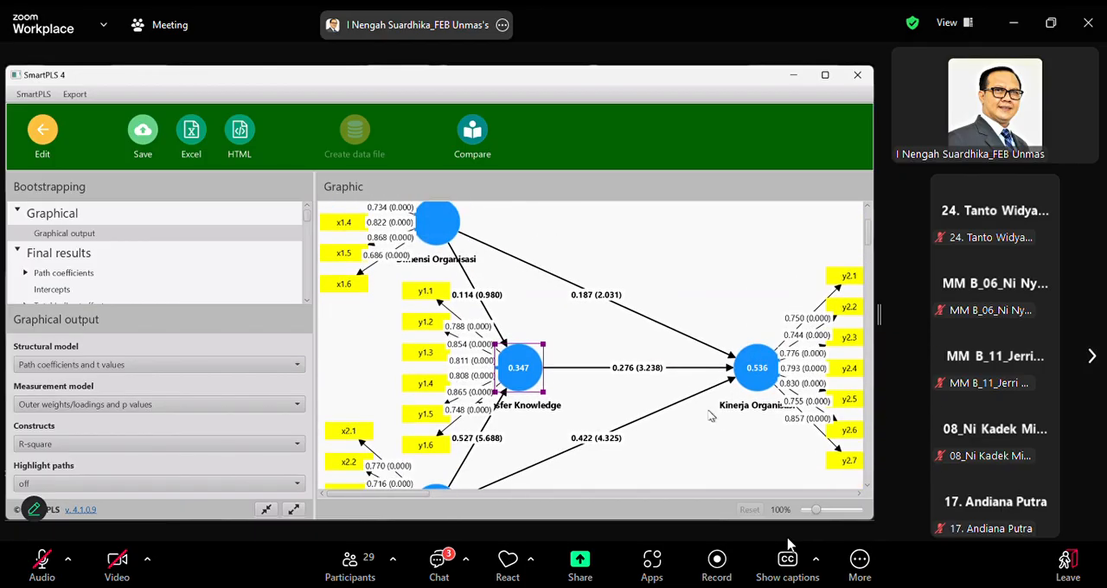
# Save the bootstrapping report in the Analisis UTS project as Model Analisis UTS - BT - 2025-04-12
pyautogui.click(144, 132)
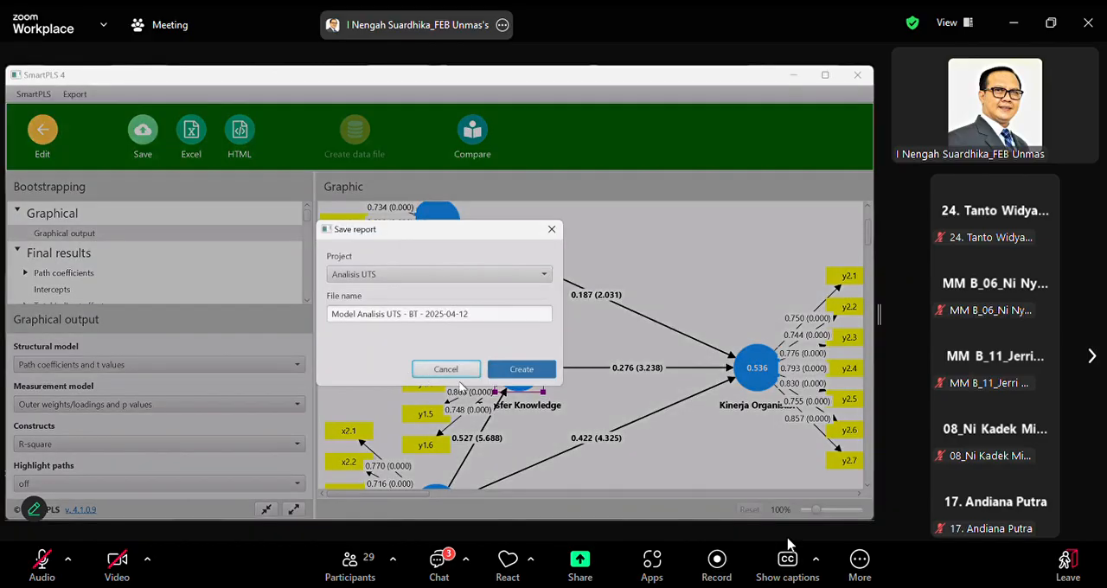
pyautogui.click(520, 377)
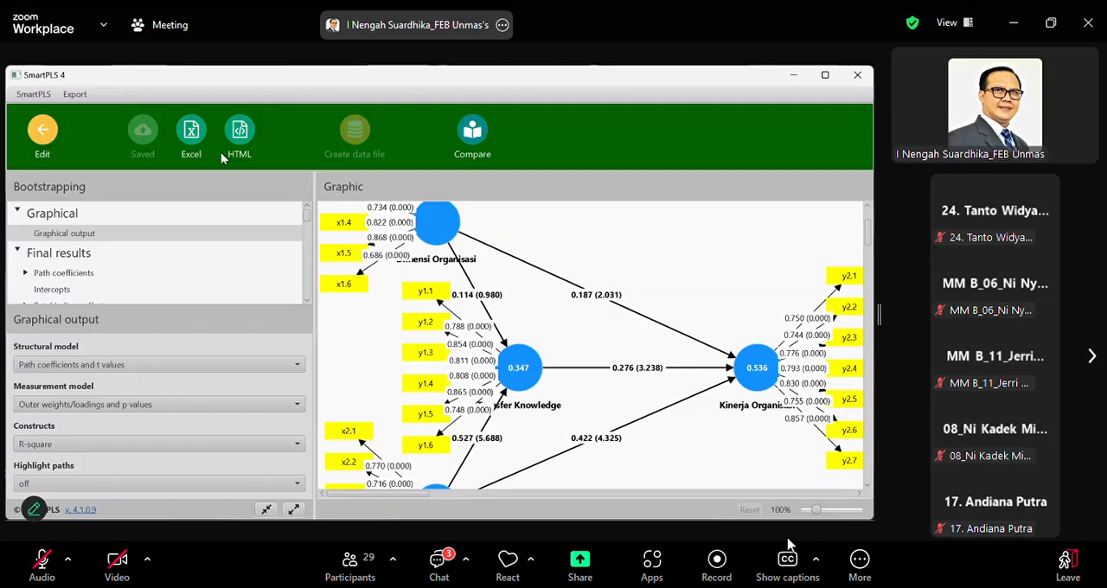
# Run the PLS-SEM algorithm on the model and save its report in Analisis UTS as Model Analisis UTS - PLS - 2025-04-12
pyautogui.click(42, 131)
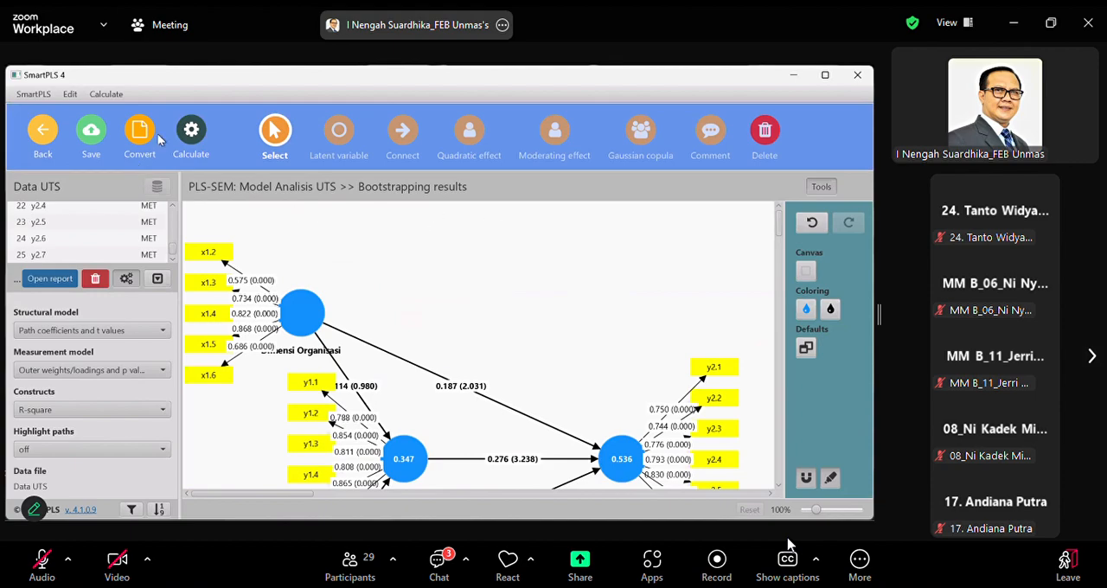
pyautogui.click(192, 138)
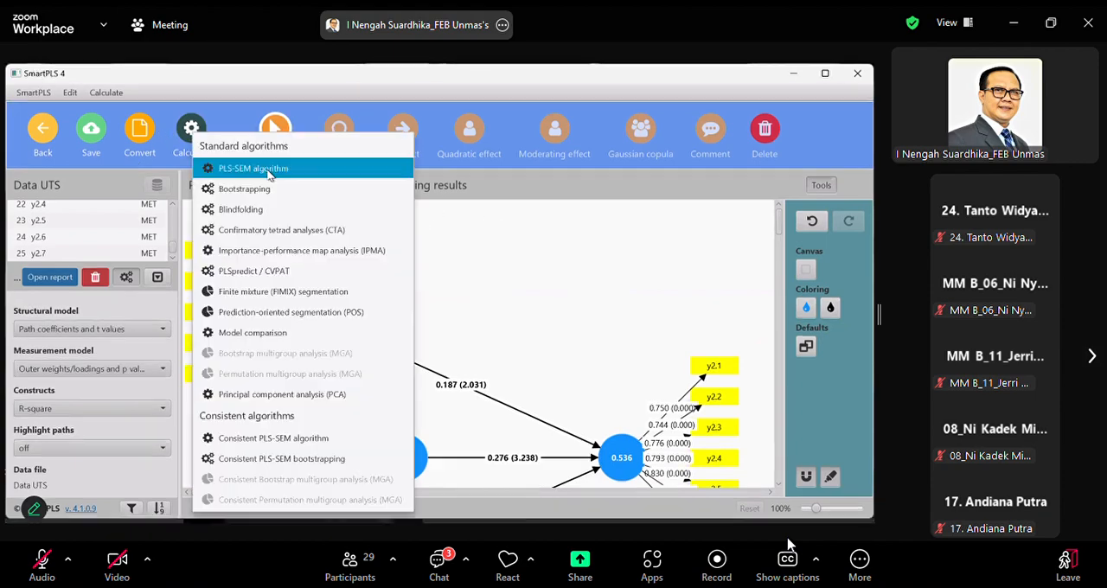
pyautogui.click(244, 191)
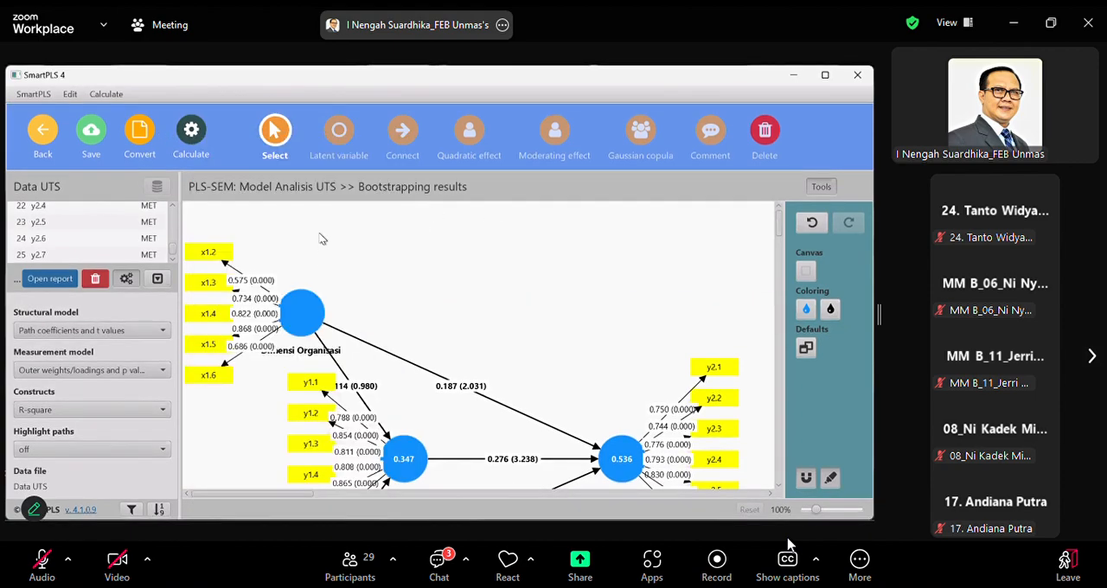
pyautogui.click(574, 519)
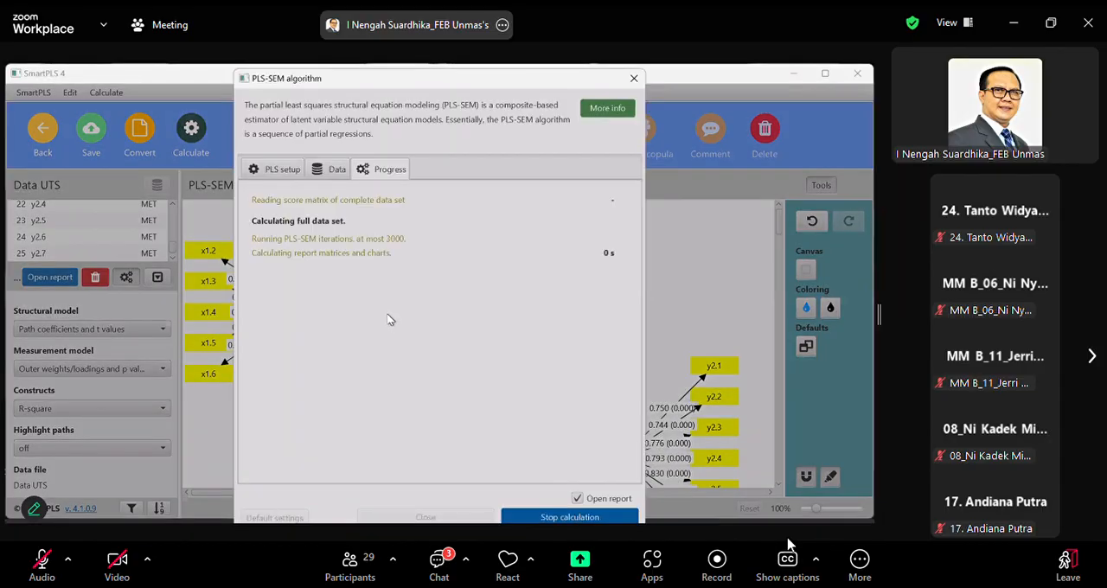
pyautogui.scroll(-3, 560, 306)
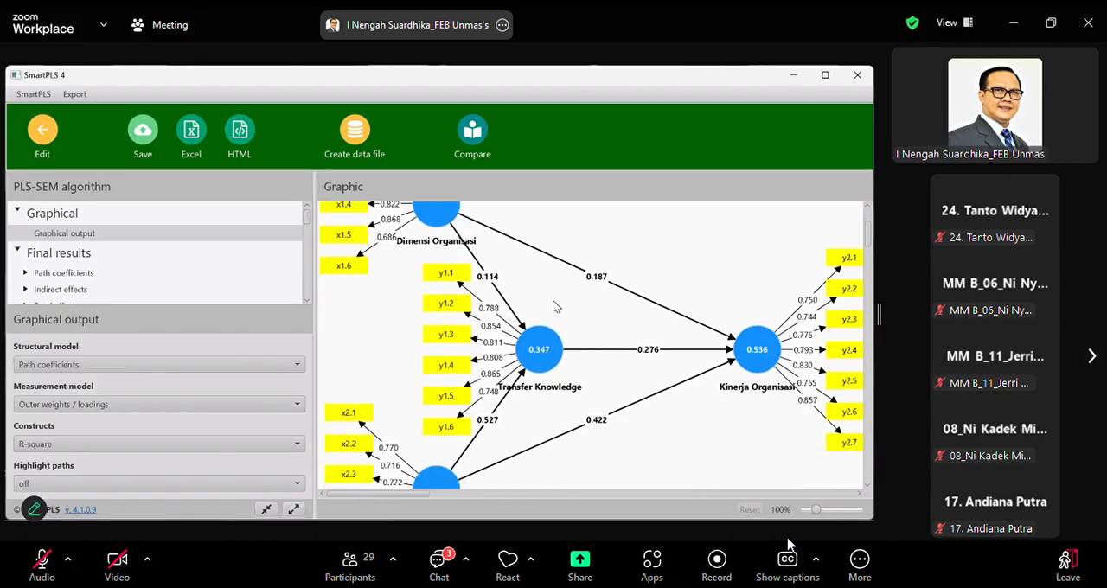
pyautogui.click(142, 136)
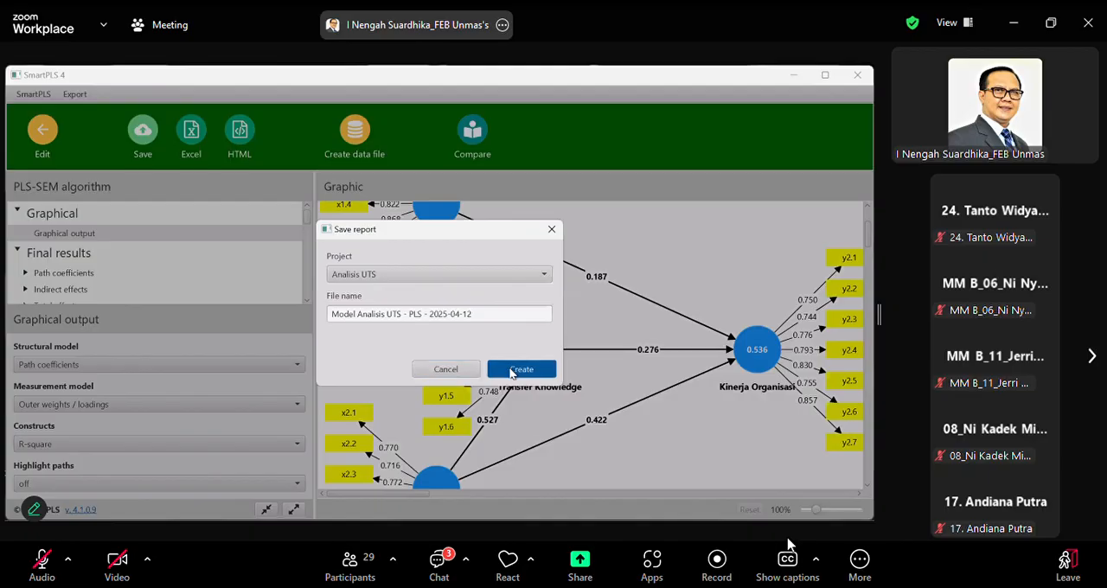
pyautogui.click(517, 369)
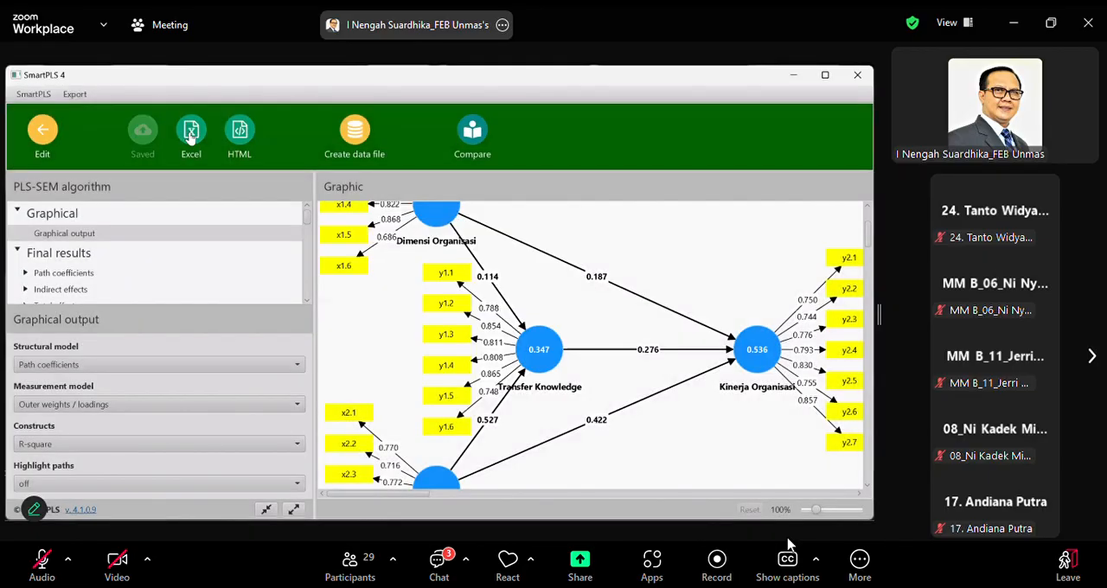
# Start an Excel export of the PLS-SEM report with large matrices excluded, model image and graphs rendered, and plain layout
pyautogui.click(192, 136)
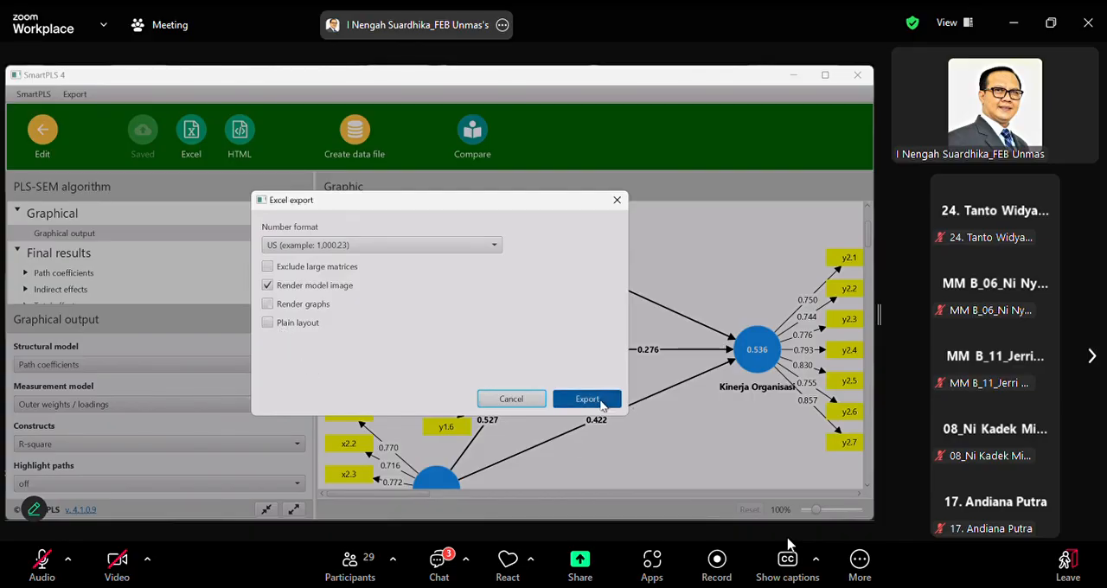
pyautogui.click(268, 267)
pyautogui.click(267, 303)
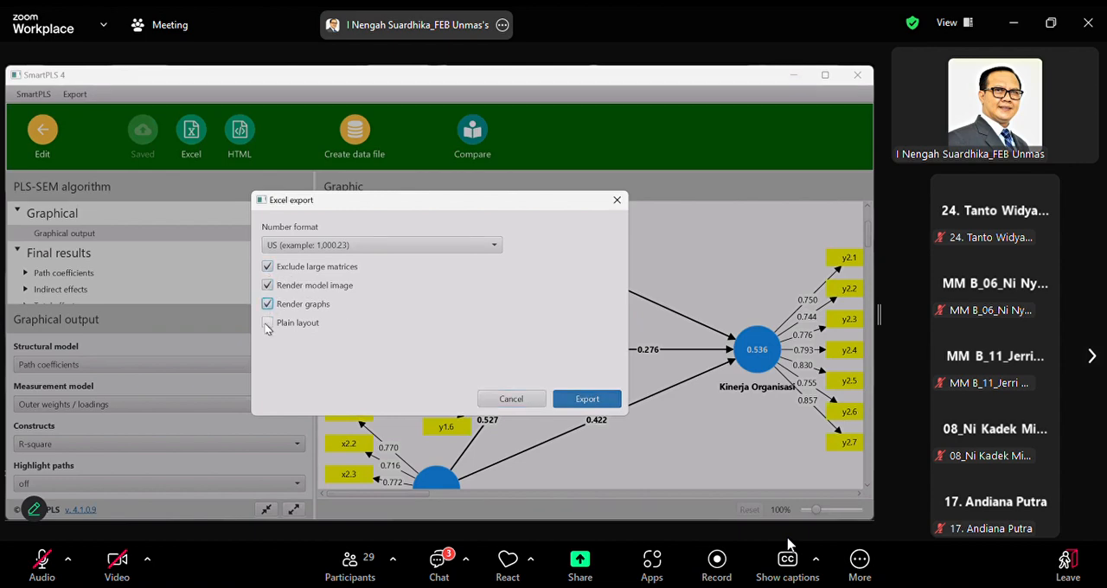
pyautogui.click(267, 323)
pyautogui.click(603, 406)
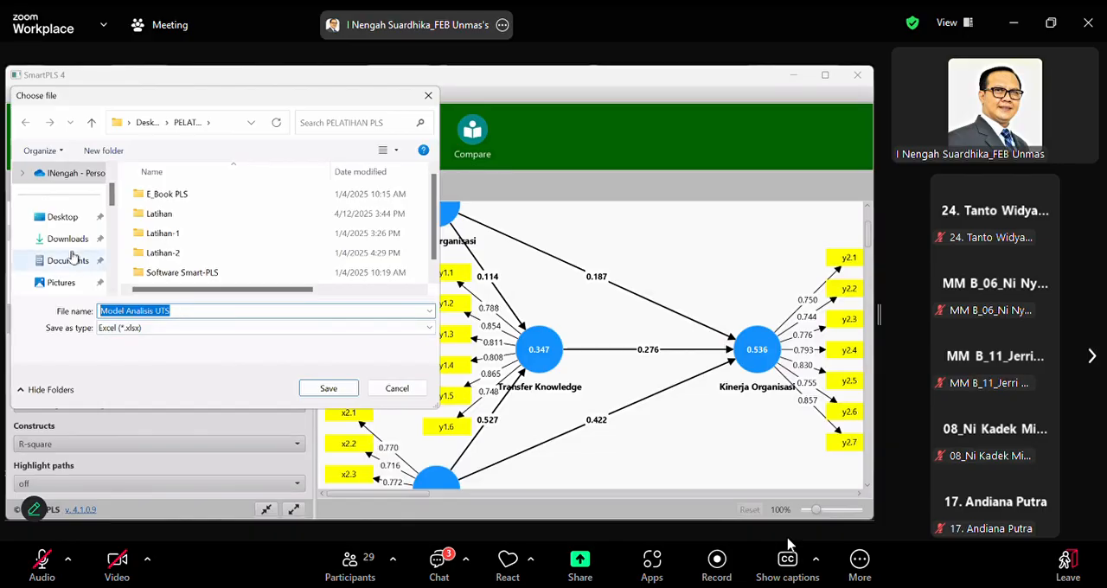
# Choose the DATA & SOAL UTS MM MKB folder, inside NEW MATERI & APLIKASI PLS (MKB MM) on the Desktop, as the export destination
pyautogui.click(90, 122)
pyautogui.click(90, 123)
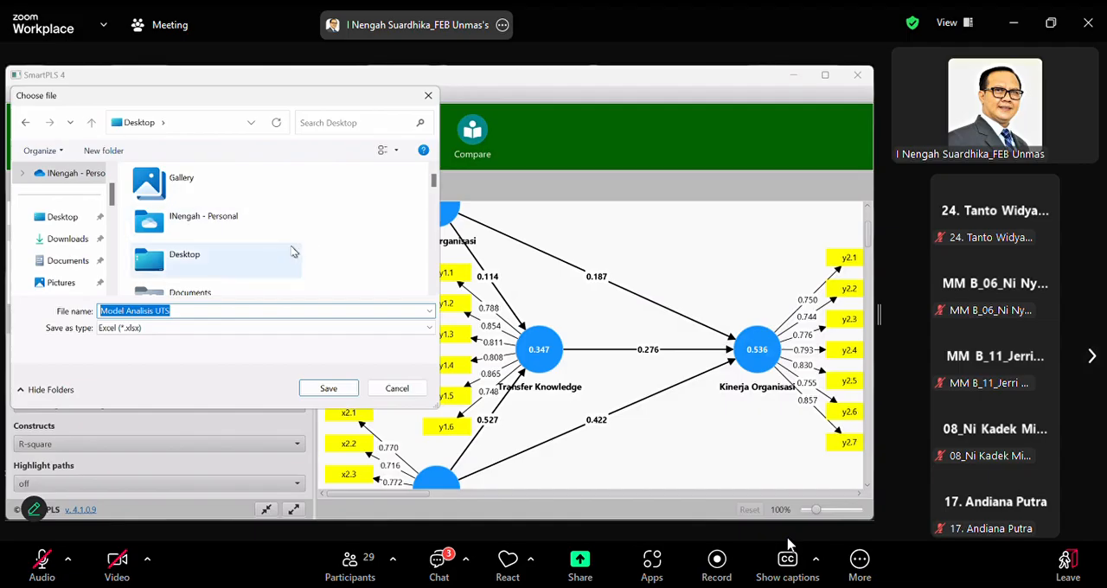
pyautogui.click(261, 257)
pyautogui.scroll(-5, 248, 254)
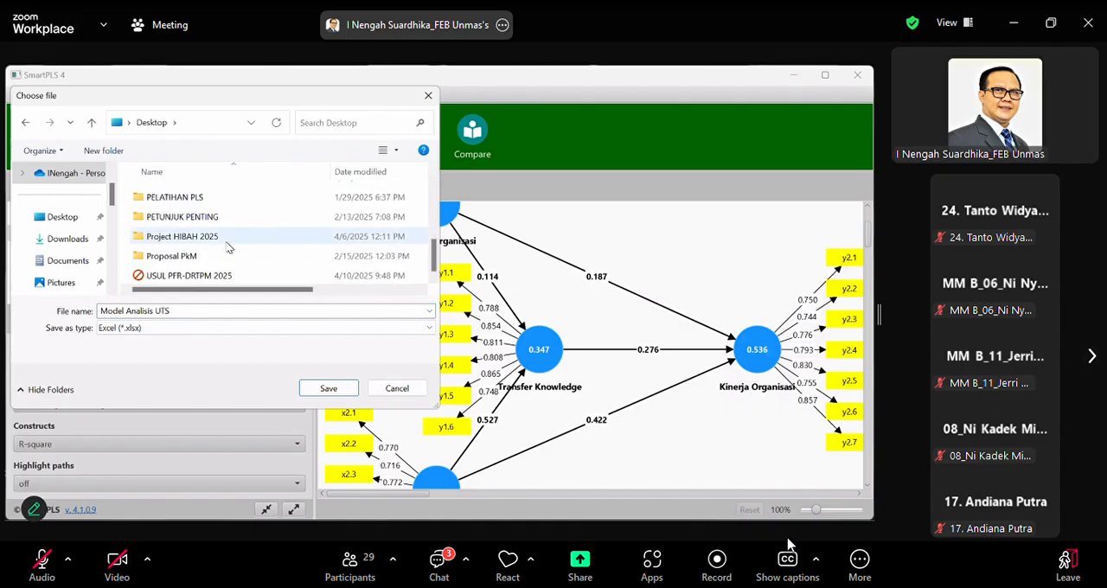
pyautogui.scroll(2, 228, 248)
pyautogui.doubleClick(243, 192)
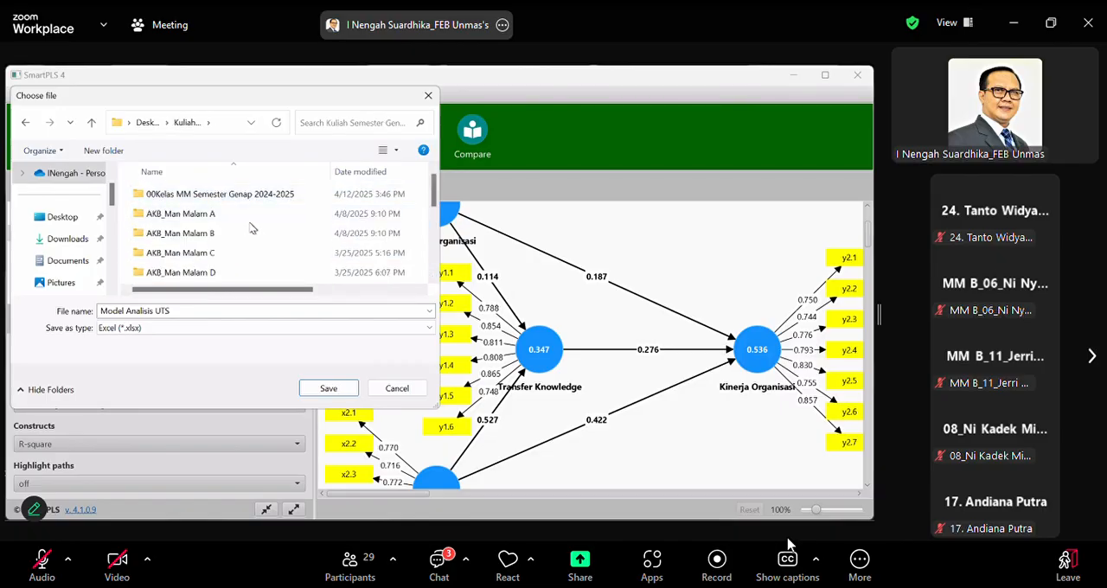
pyautogui.scroll(-3, 251, 227)
pyautogui.scroll(3, 250, 228)
pyautogui.doubleClick(227, 197)
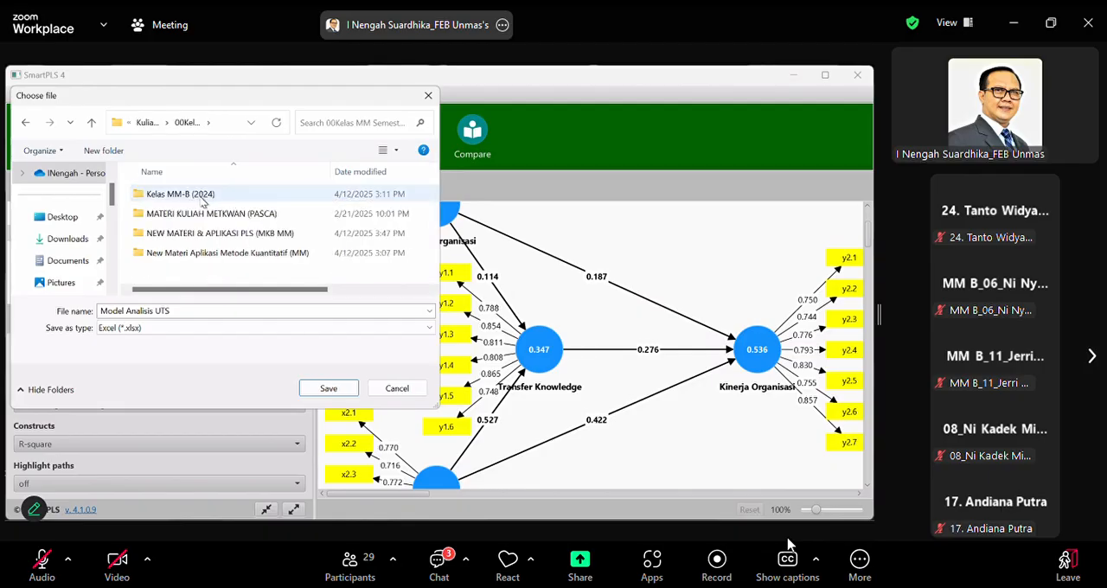
pyautogui.doubleClick(203, 197)
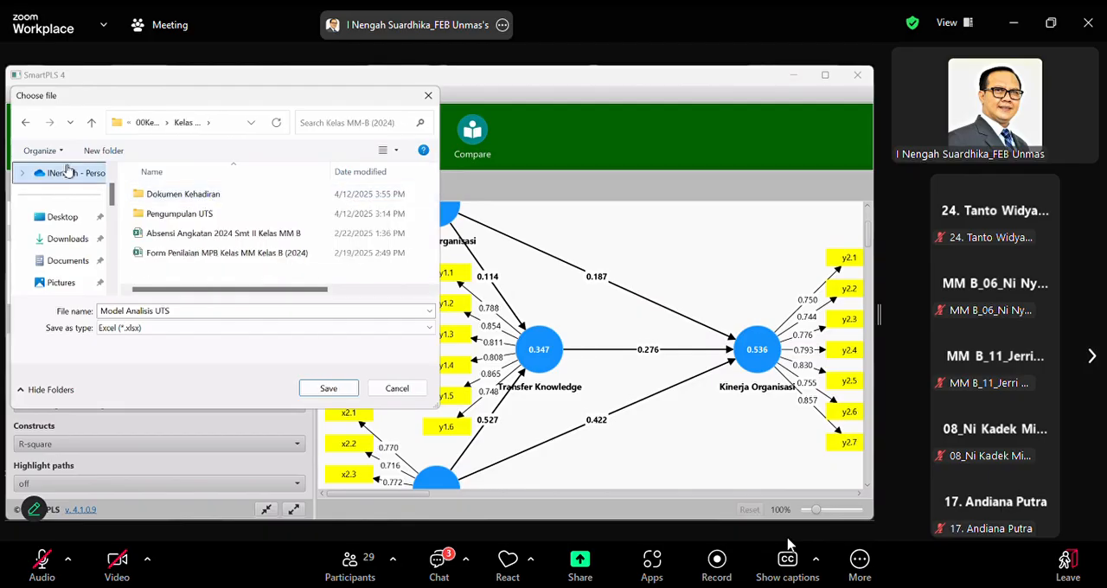
pyautogui.click(91, 122)
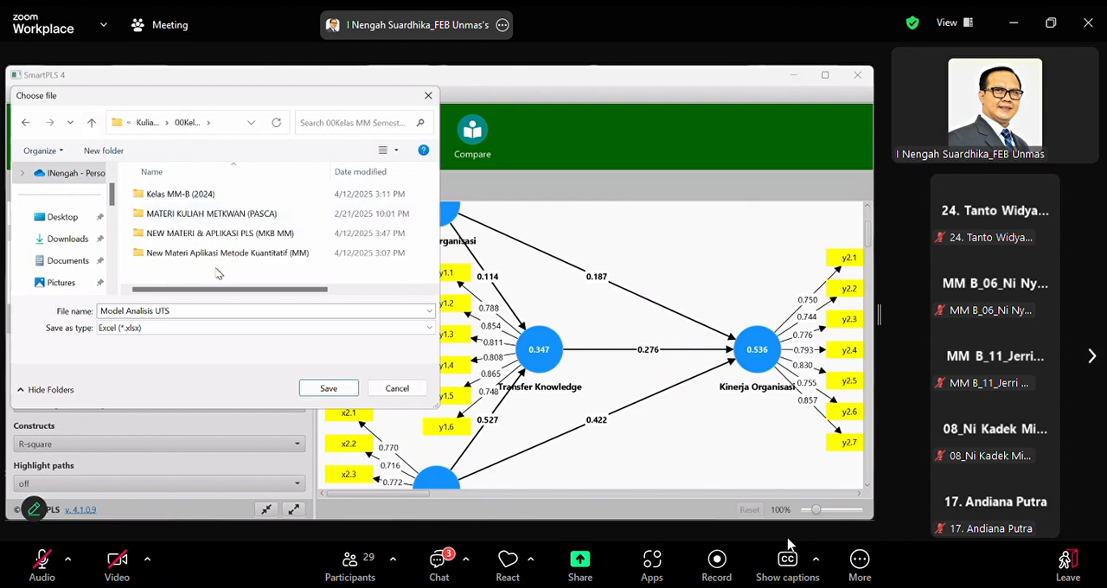
pyautogui.doubleClick(221, 233)
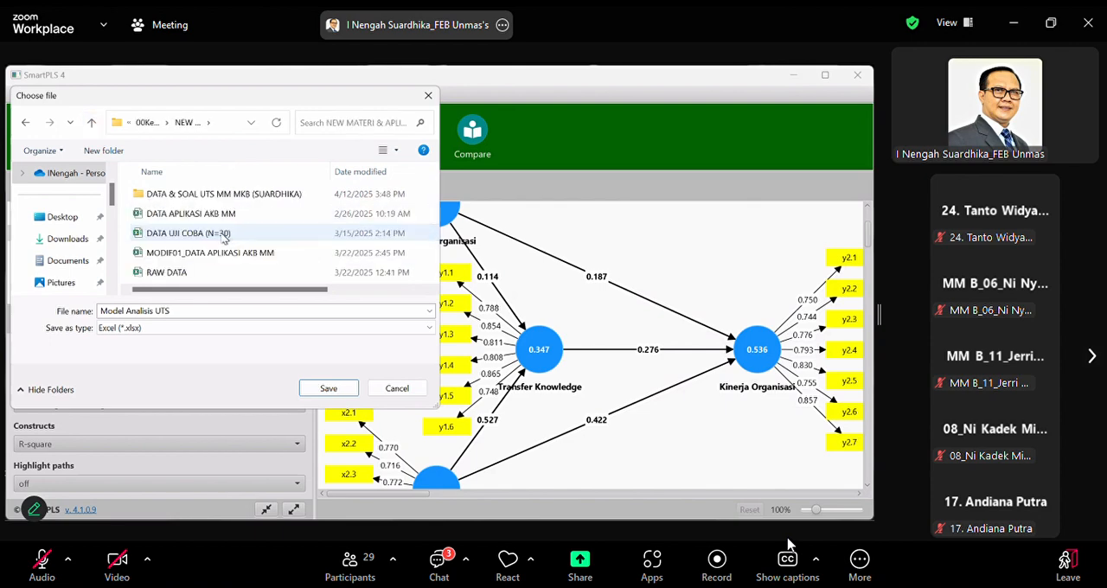
pyautogui.doubleClick(232, 198)
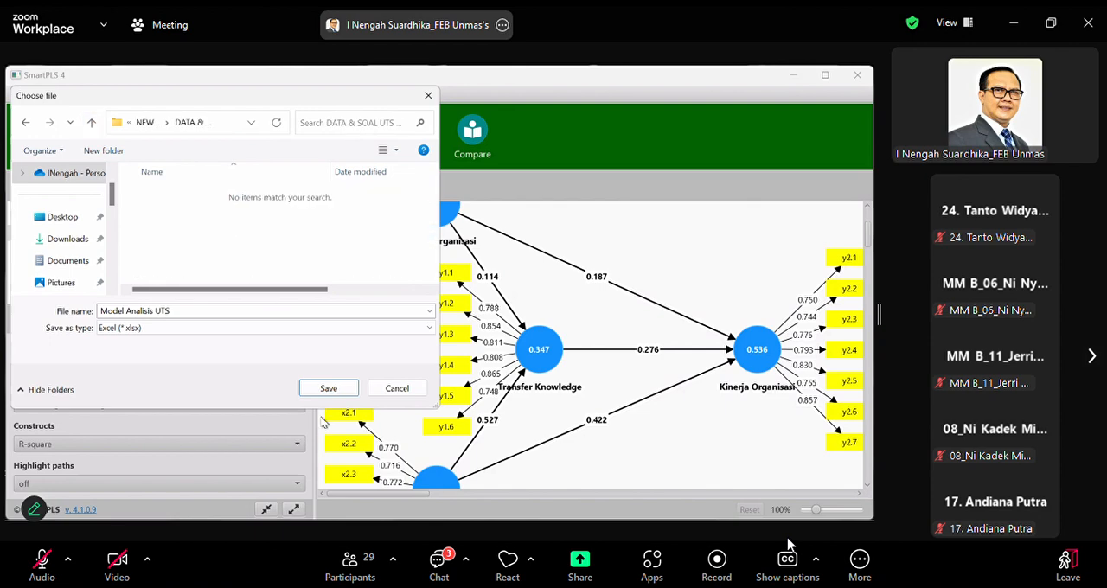
# Append "(Algorithm)" to the file name Model Analisis UTS and save the Excel export
pyautogui.click(197, 311)
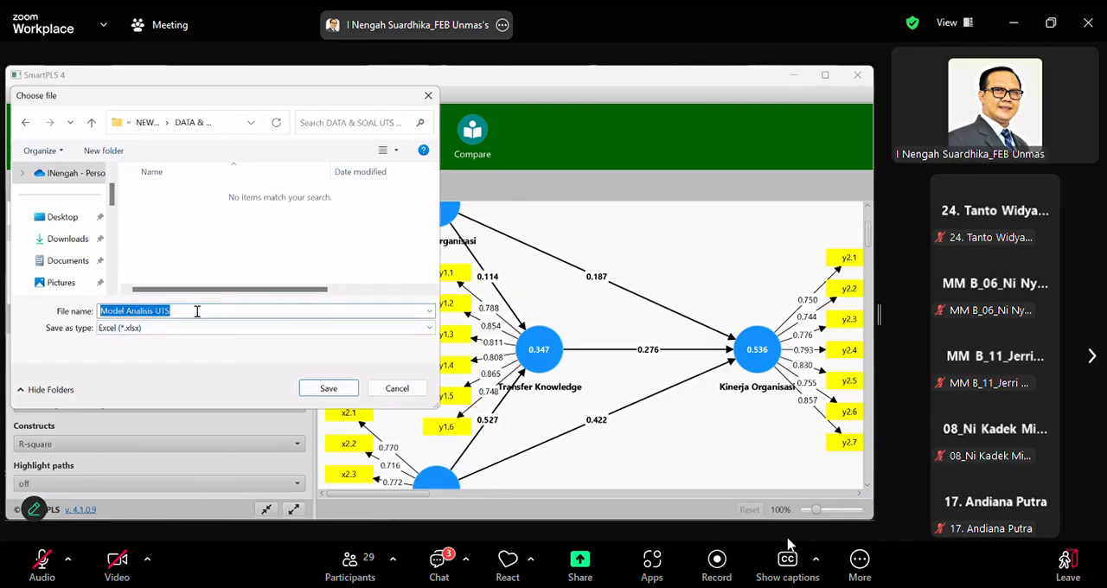
pyautogui.click(198, 311)
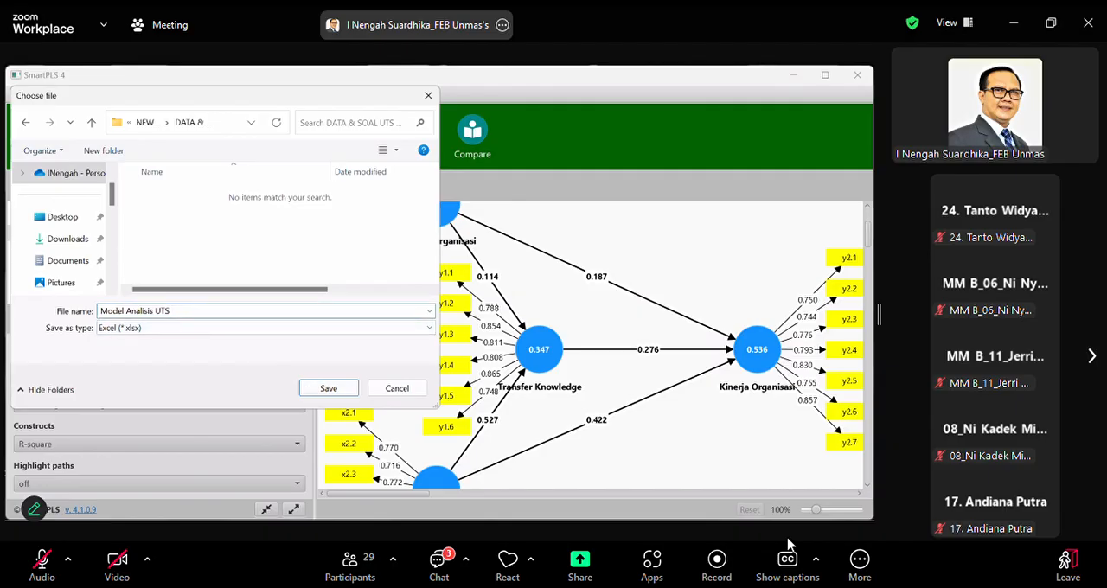
pyautogui.write('(algo')
pyautogui.press('BackSpace')
pyautogui.press('BackSpace')
pyautogui.press('BackSpace')
pyautogui.press('BackSpace')
pyautogui.write('Algorithm)')
pyautogui.click(330, 388)
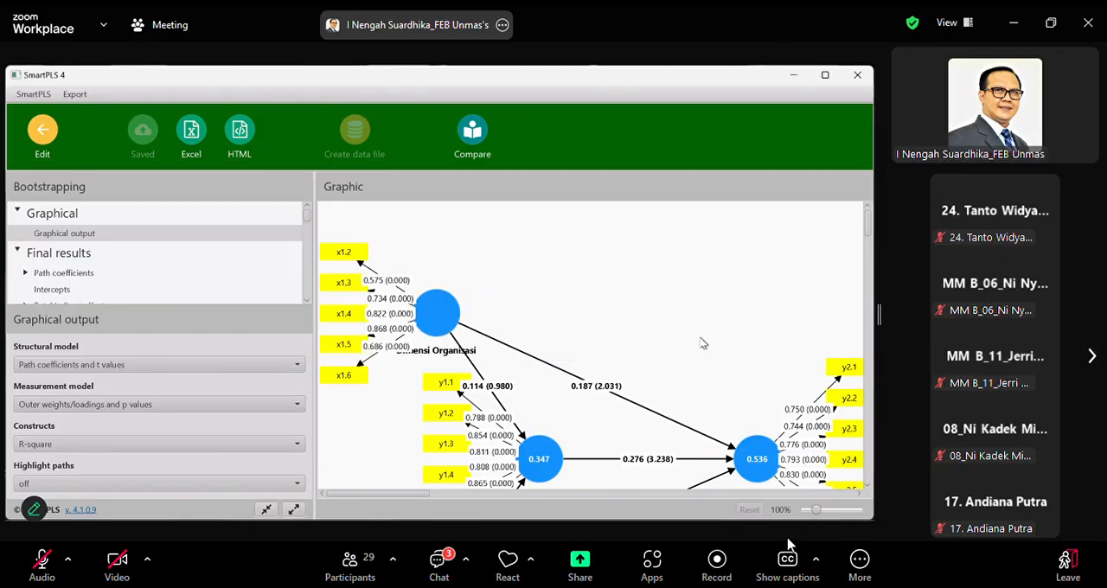
# Start exporting the bootstrapping graph to an external PNG file with comments hidden and the model background kept
pyautogui.scroll(-3, 709, 340)
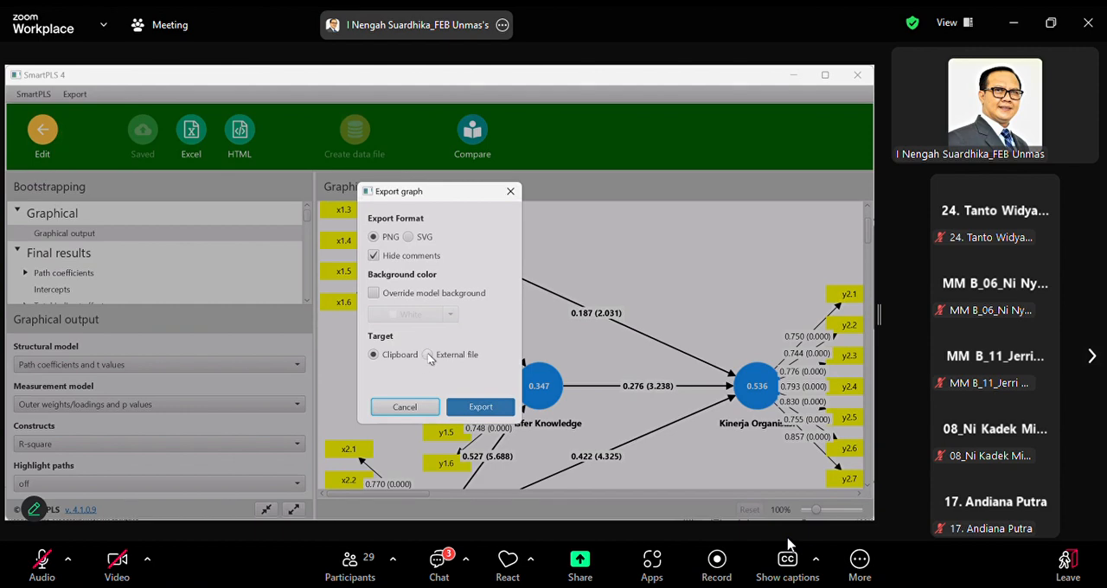
pyautogui.click(428, 355)
pyautogui.click(464, 411)
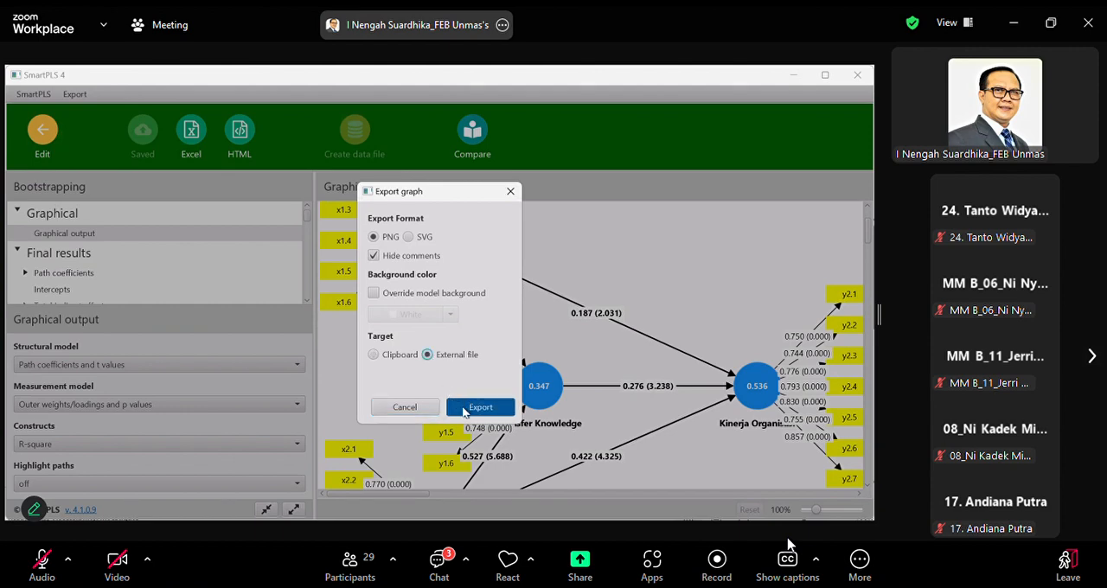
pyautogui.click(465, 411)
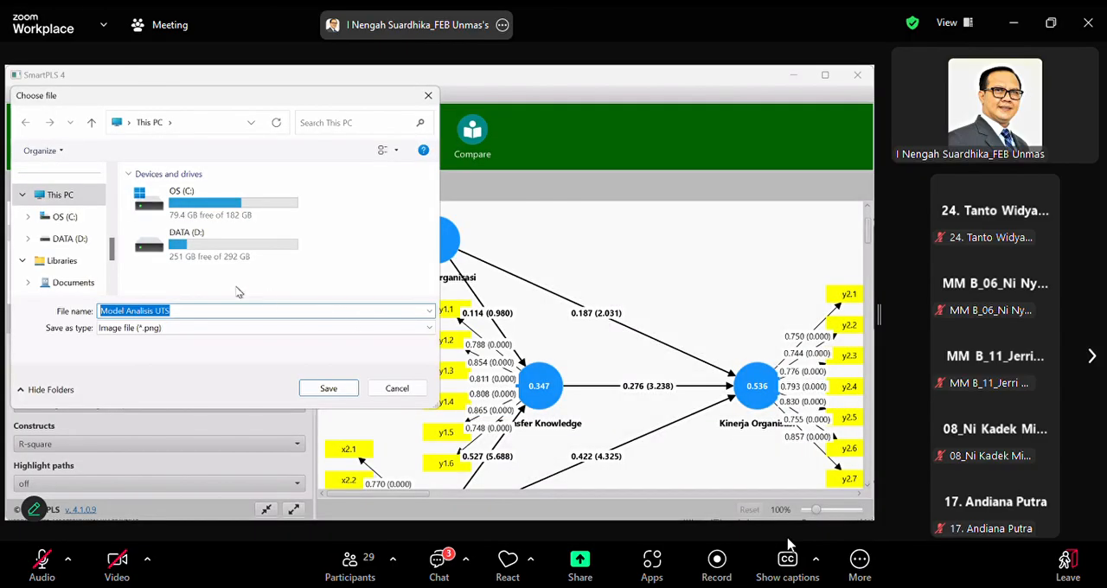
# Choose the DATA & SOAL UTS MM MKB folder, inside Kuliah Semester Genap 2024-2025 and NEW MATERI & APLIKASI PLS (MKB MM) on the Desktop, as the image destination
pyautogui.scroll(5, 90, 249)
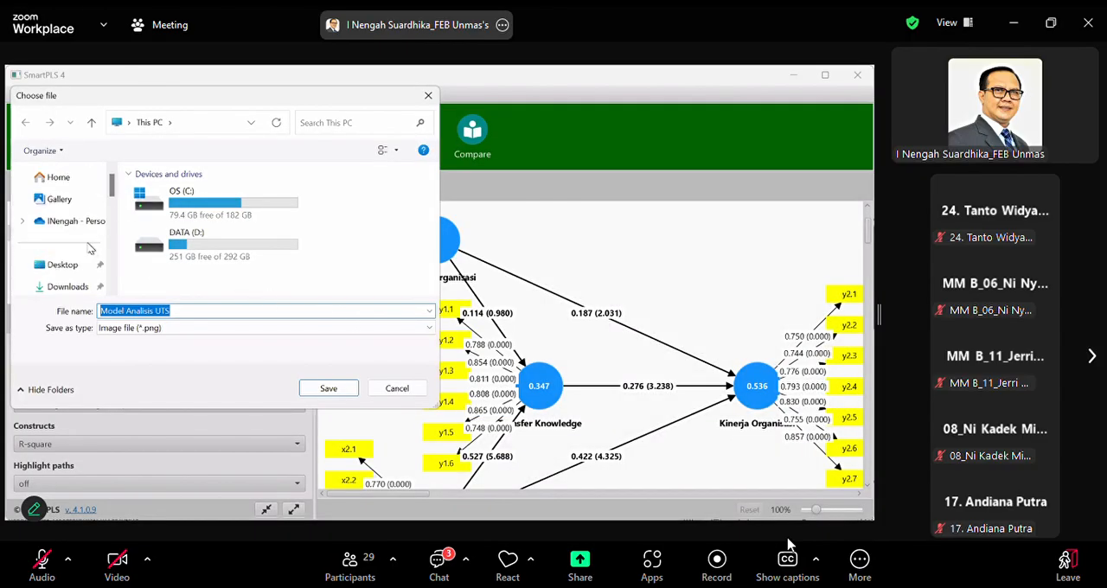
pyautogui.scroll(-2, 90, 249)
pyautogui.click(64, 196)
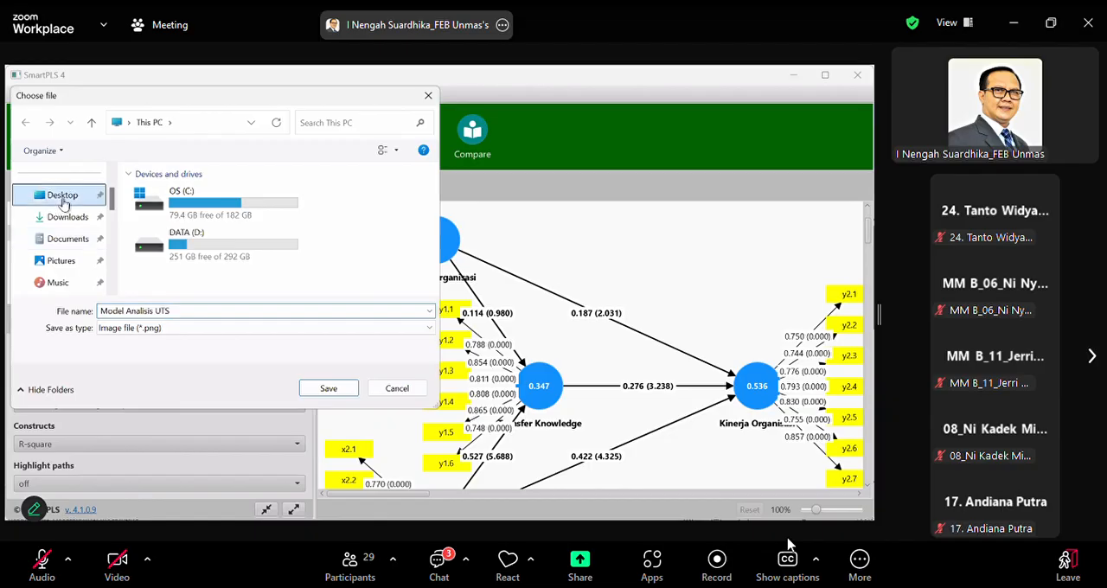
pyautogui.scroll(-5, 216, 242)
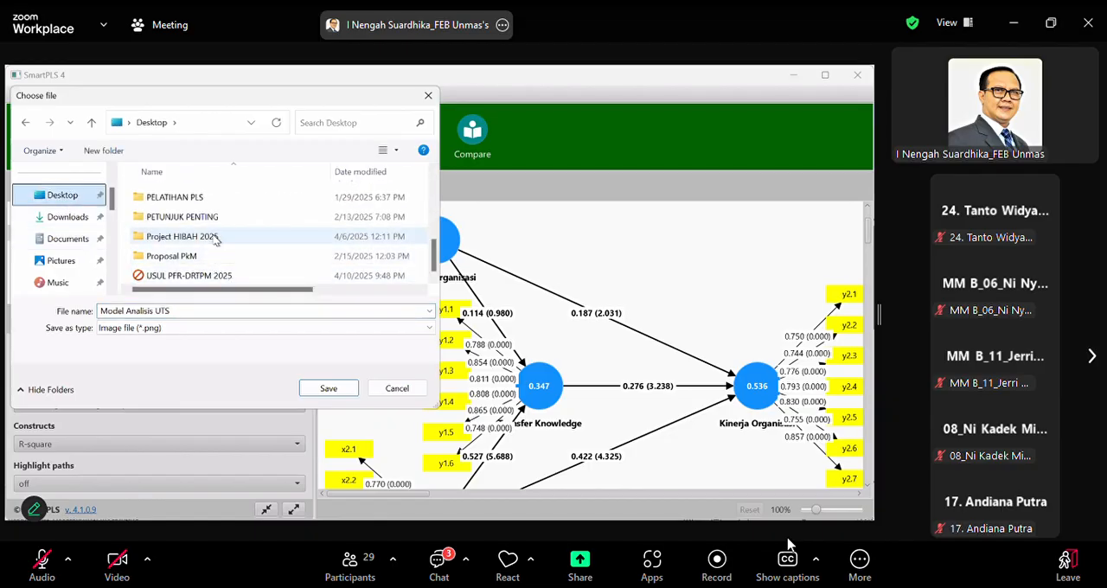
pyautogui.scroll(1, 216, 241)
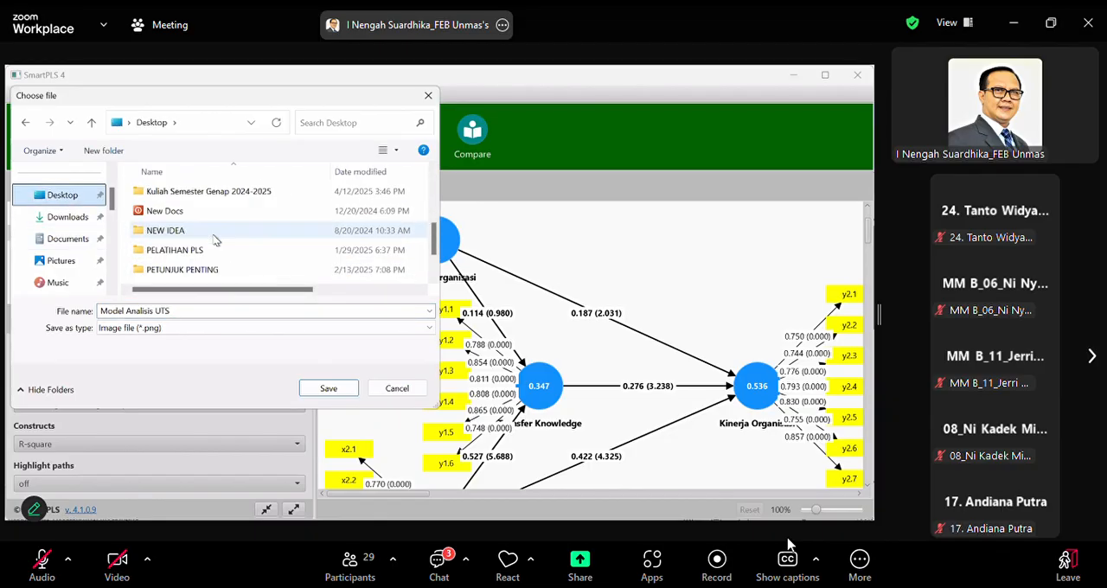
pyautogui.doubleClick(230, 194)
pyautogui.doubleClick(230, 198)
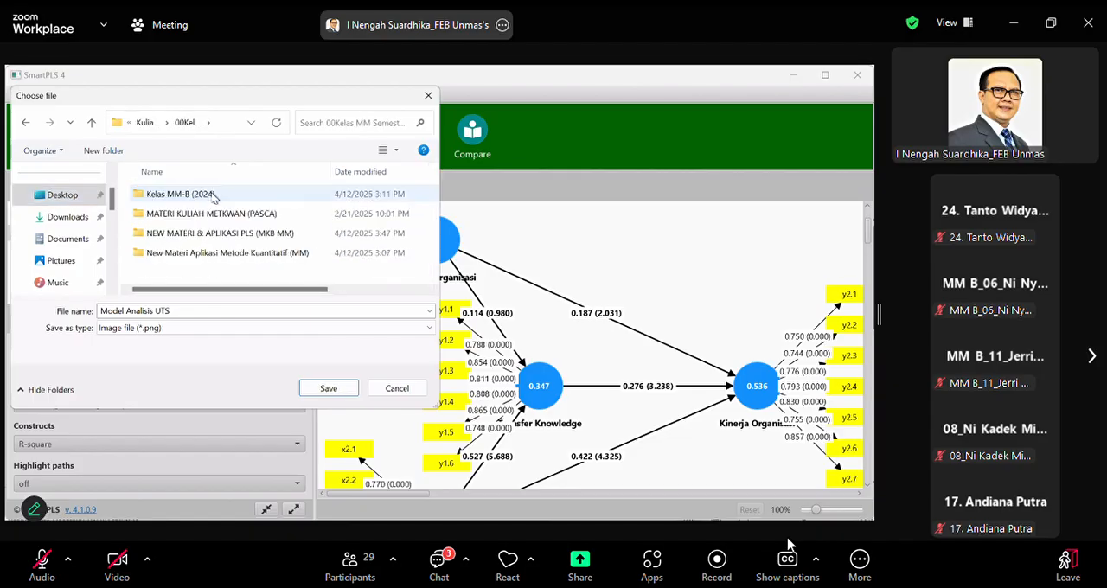
pyautogui.click(215, 195)
pyautogui.doubleClick(214, 195)
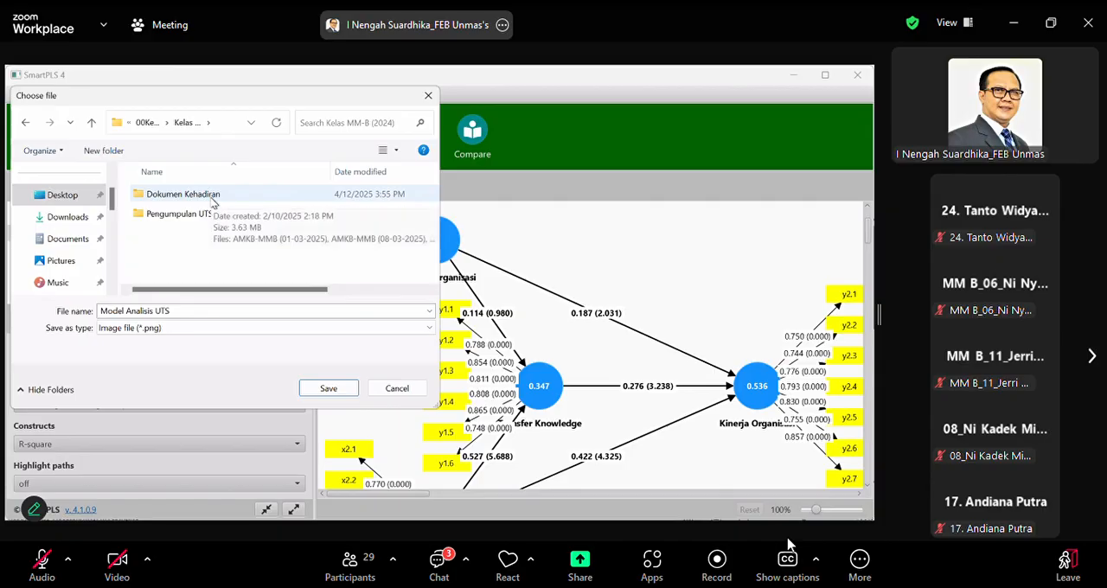
pyautogui.click(91, 123)
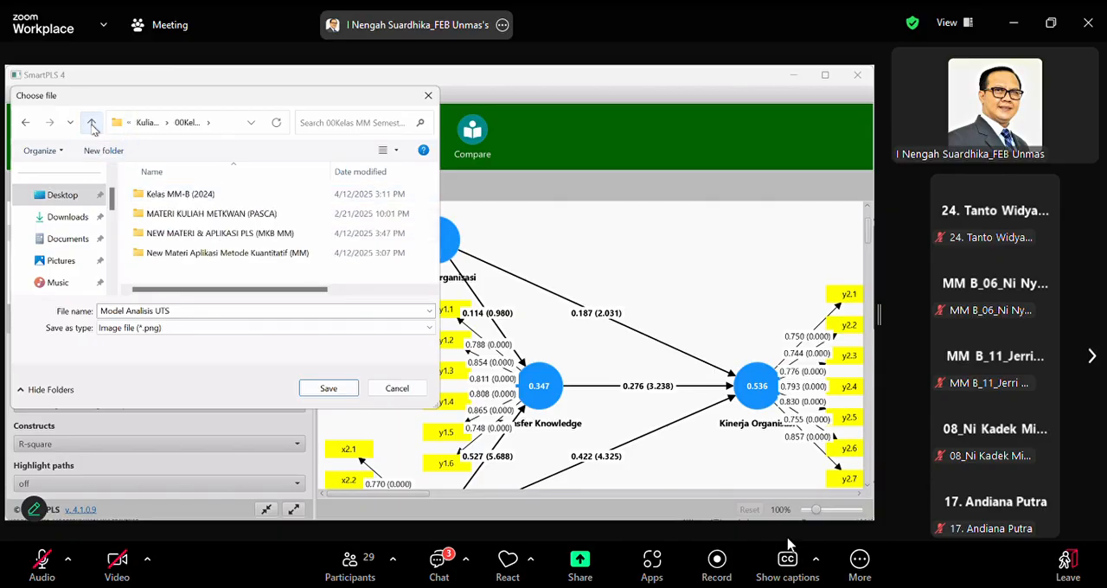
pyautogui.doubleClick(205, 235)
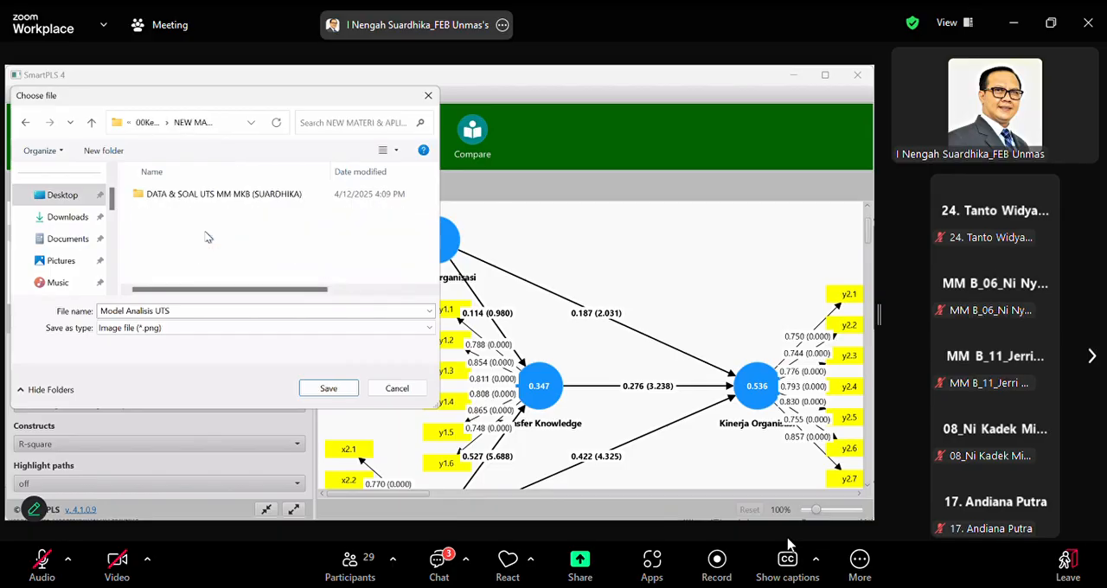
pyautogui.doubleClick(195, 197)
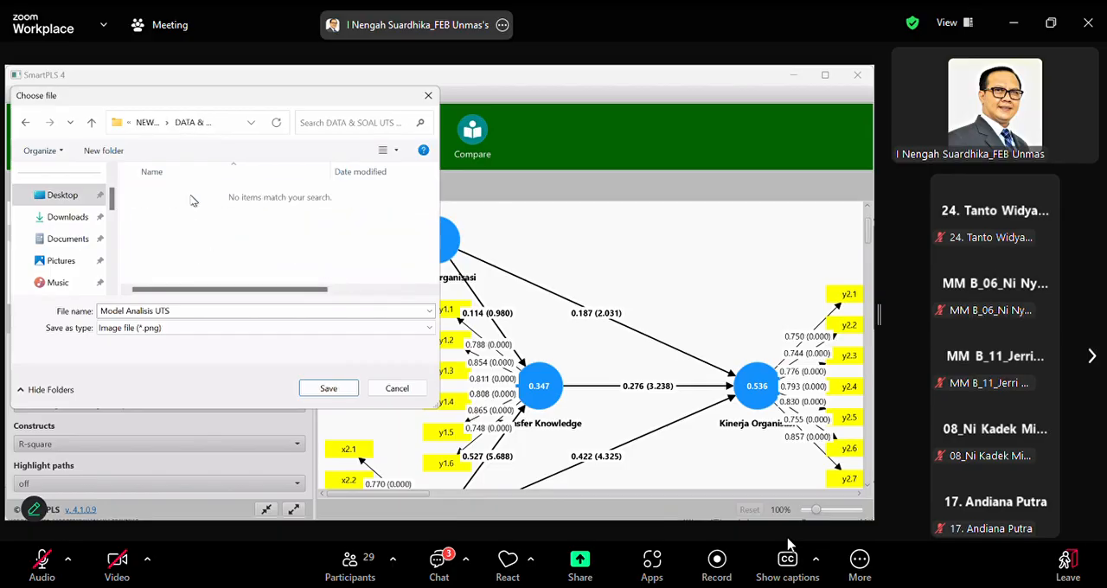
# Name the image file Model Analisis UTS (Bootstrapping), without the .xlsx extension, and save it
pyautogui.click(189, 314)
pyautogui.click(186, 311)
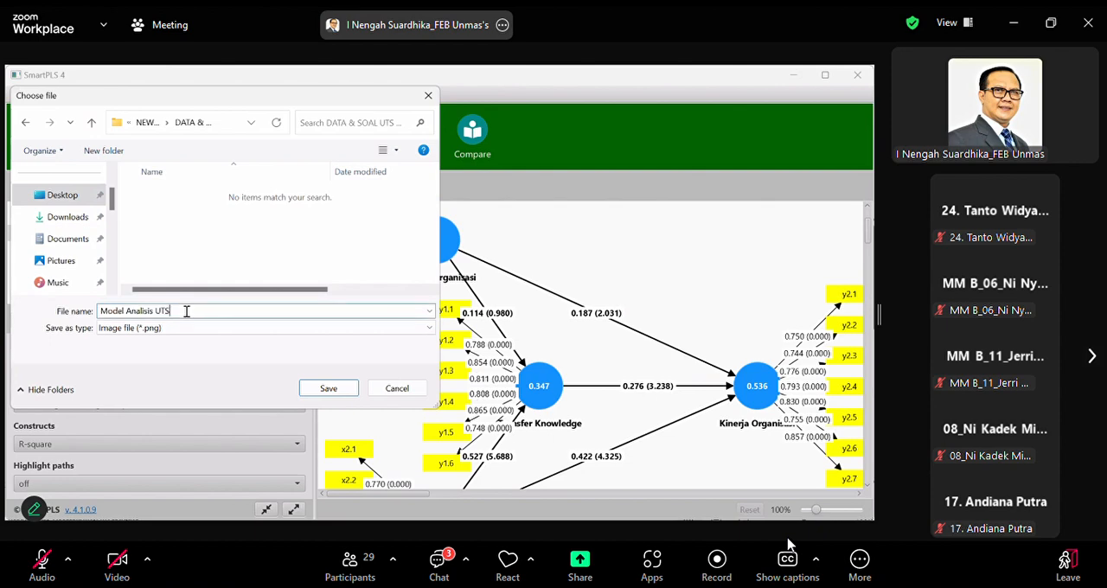
pyautogui.write('(')
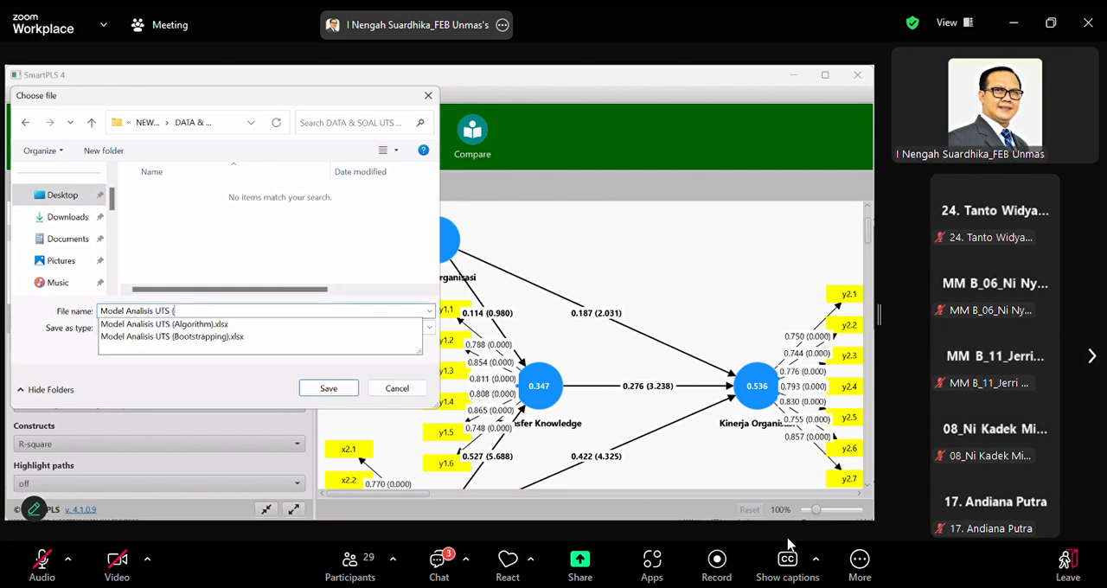
pyautogui.write('Boots')
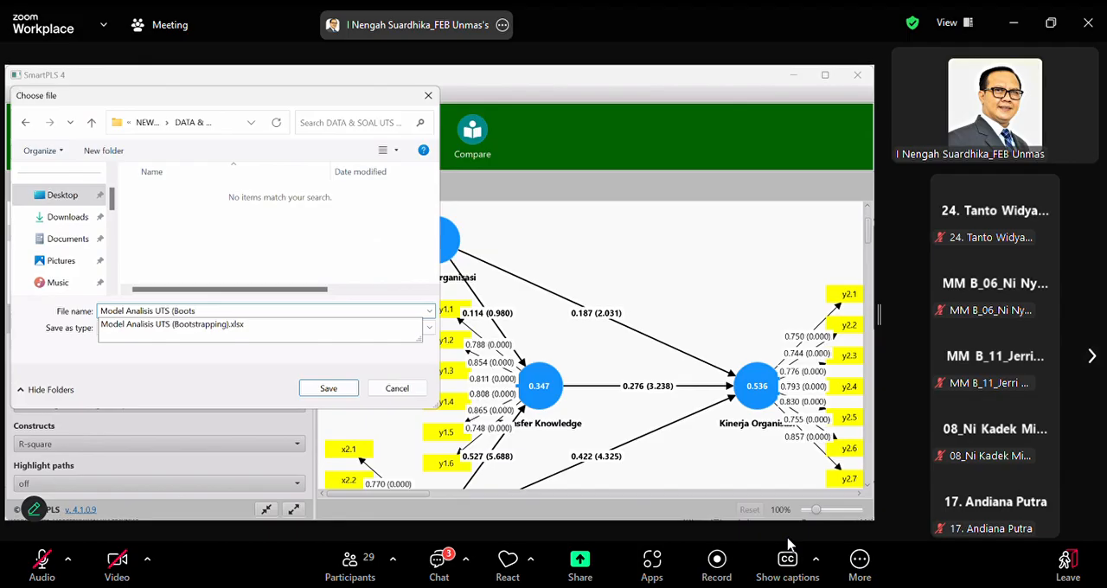
pyautogui.click(214, 326)
pyautogui.click(249, 310)
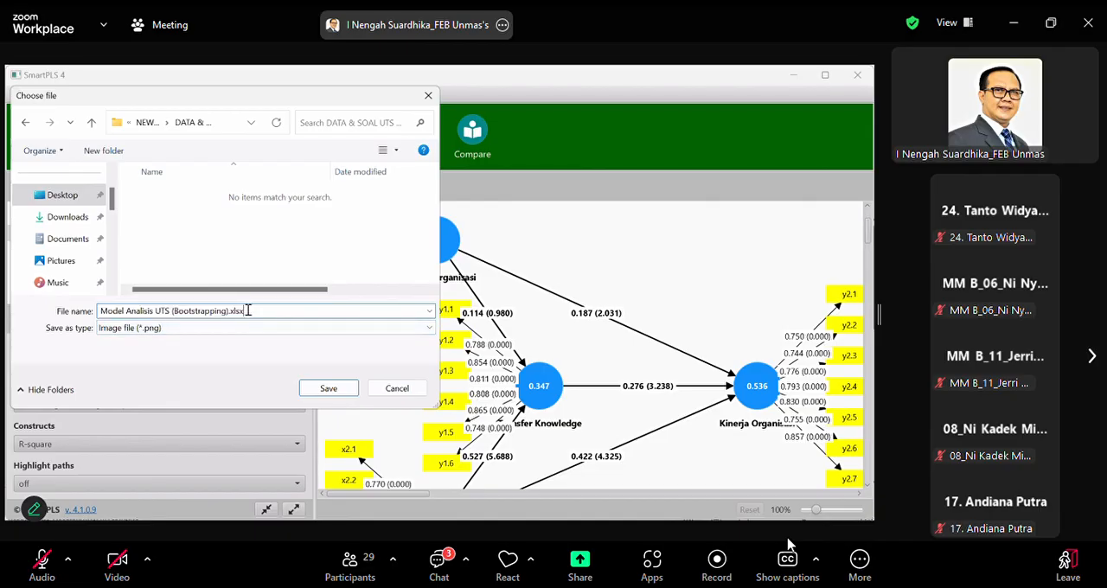
pyautogui.press('BackSpace')
pyautogui.press('BackSpace')
pyautogui.press('BackSpace')
pyautogui.press('BackSpace')
pyautogui.press('BackSpace')
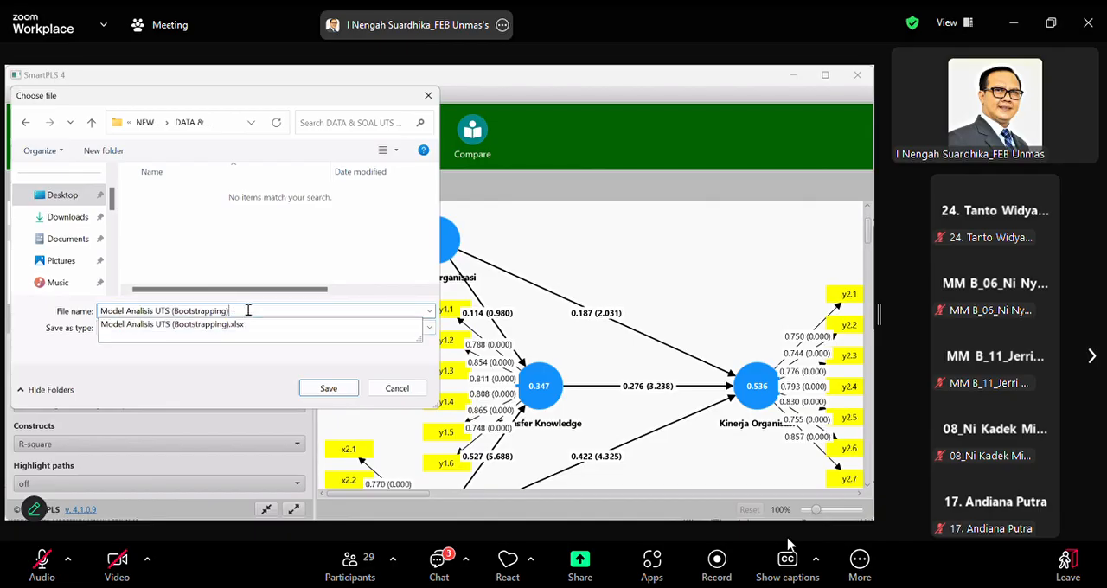
pyautogui.click(328, 389)
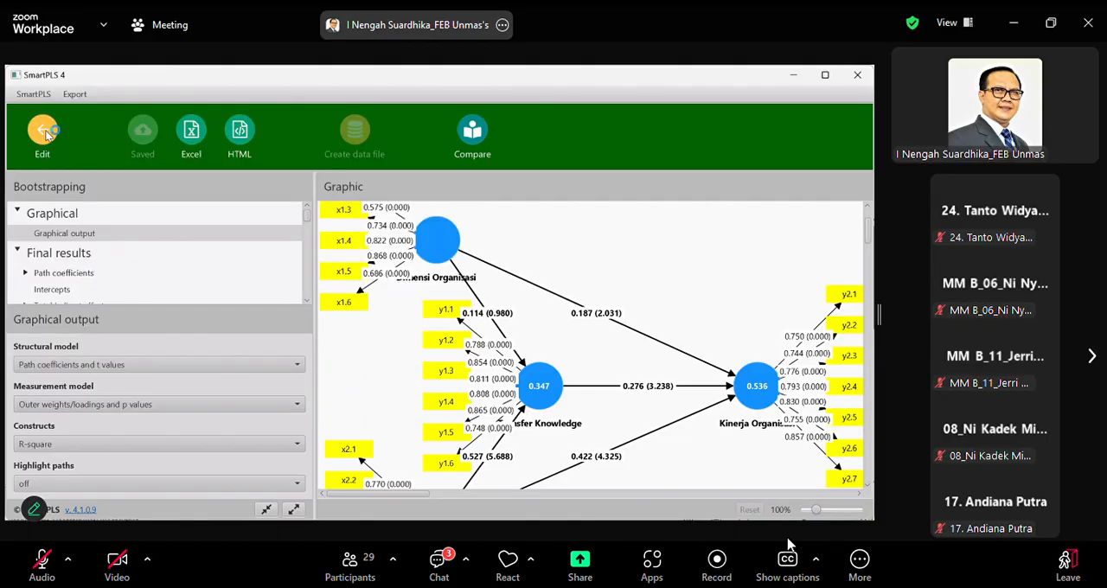
# Leave the bootstrapping report and close the Model Analisis UTS model, saving its unsaved changes
pyautogui.click(43, 132)
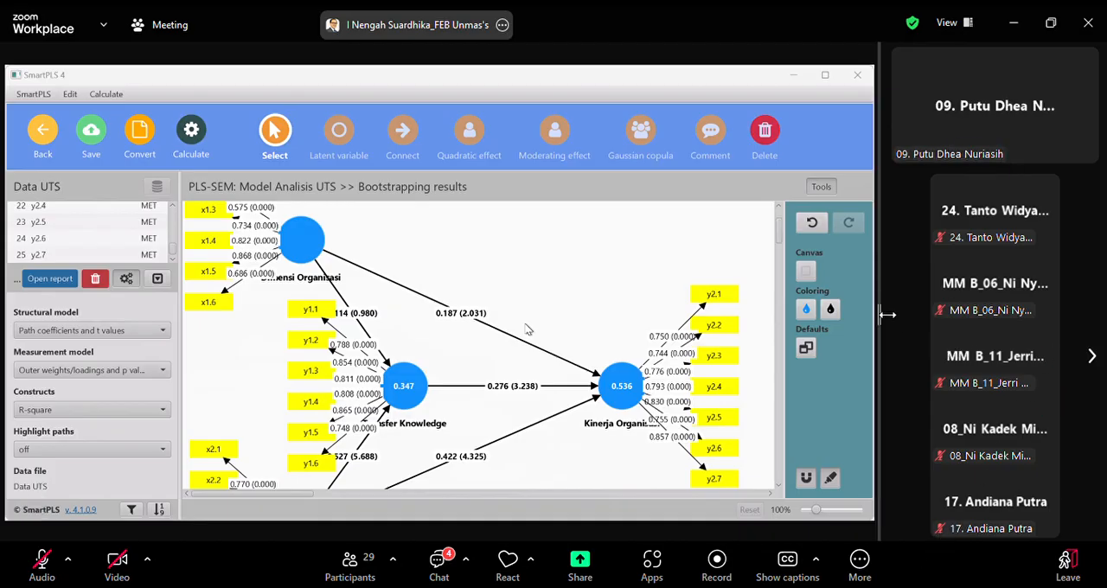
pyautogui.moveTo(884, 328); pyautogui.dragTo(832, 327)
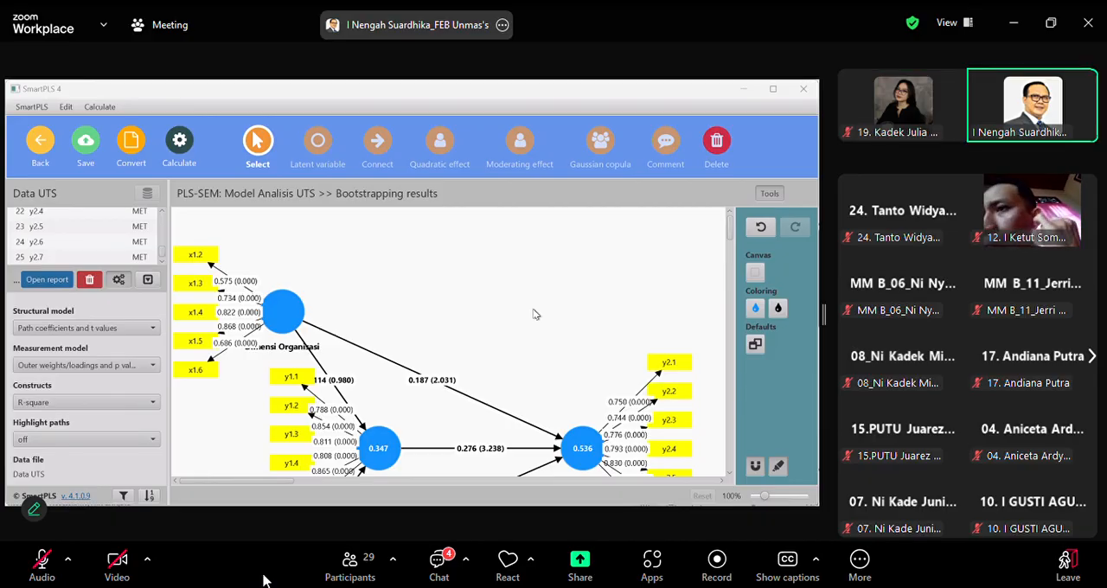
pyautogui.scroll(-5, 564, 313)
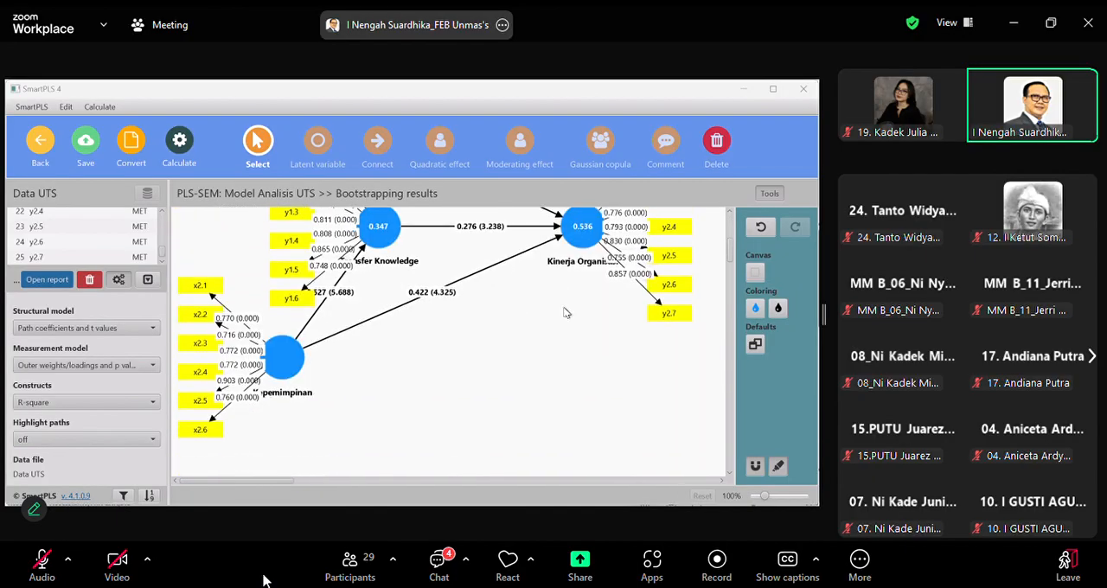
pyautogui.scroll(5, 564, 313)
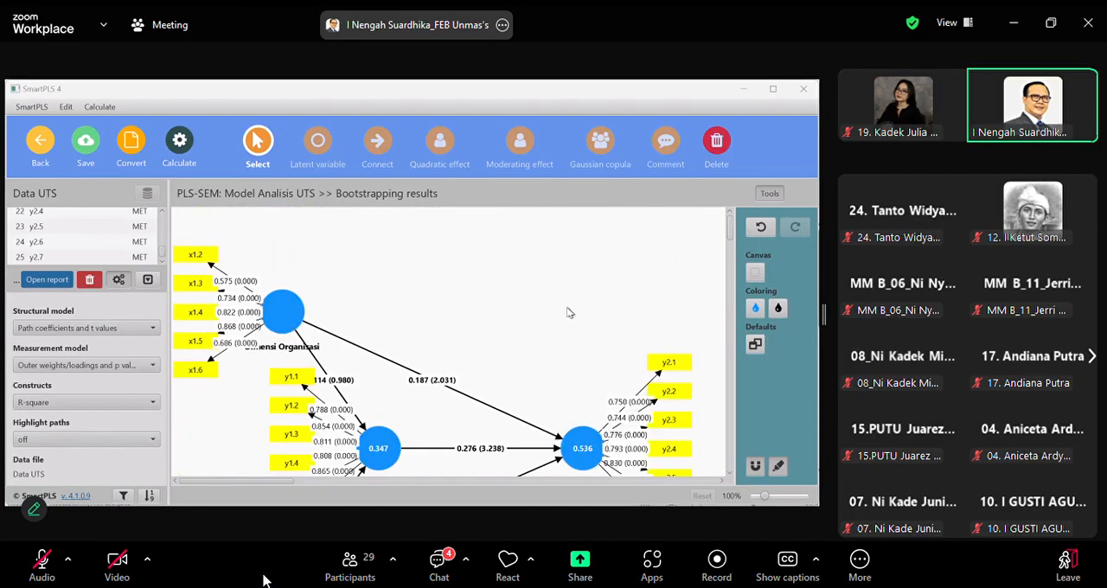
pyautogui.scroll(-1, 568, 313)
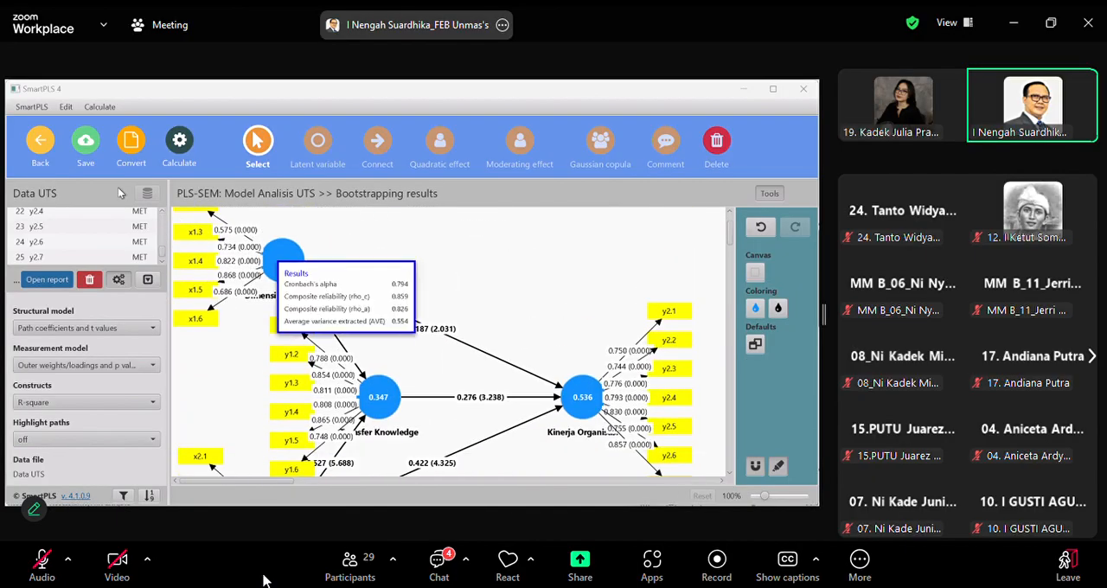
pyautogui.click(39, 149)
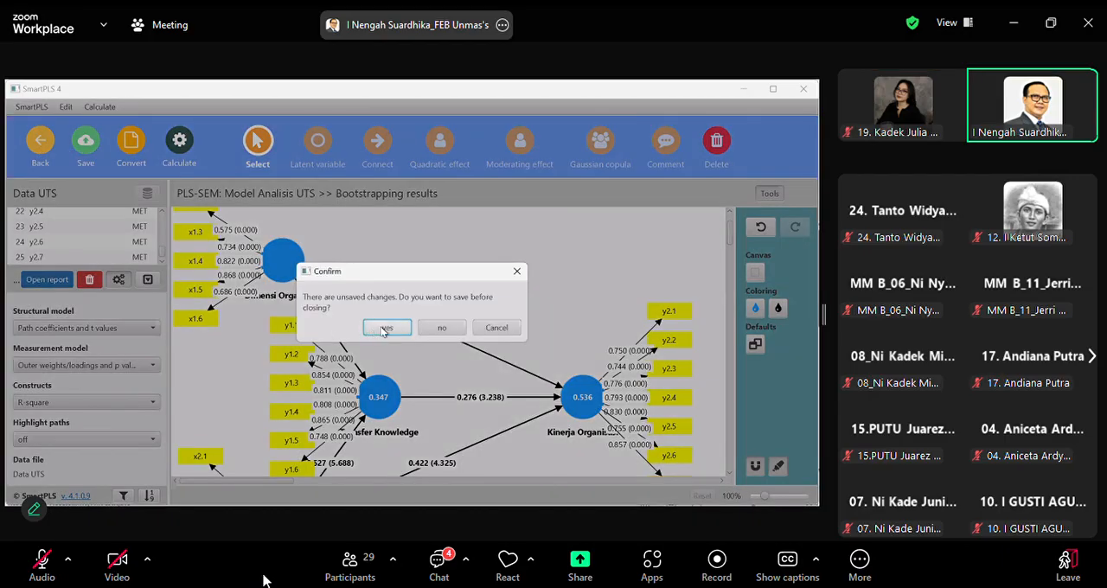
pyautogui.click(383, 329)
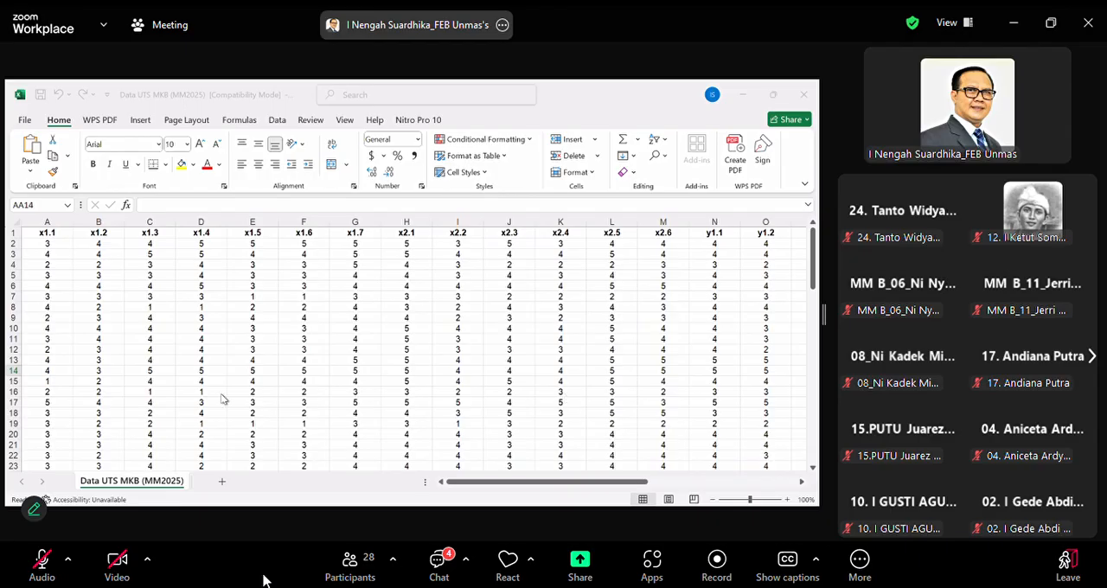
# In the Excel workbook Data UTS MKB (MM2025), insert an empty column before x2.1 and head it X1
pyautogui.click(406, 219)
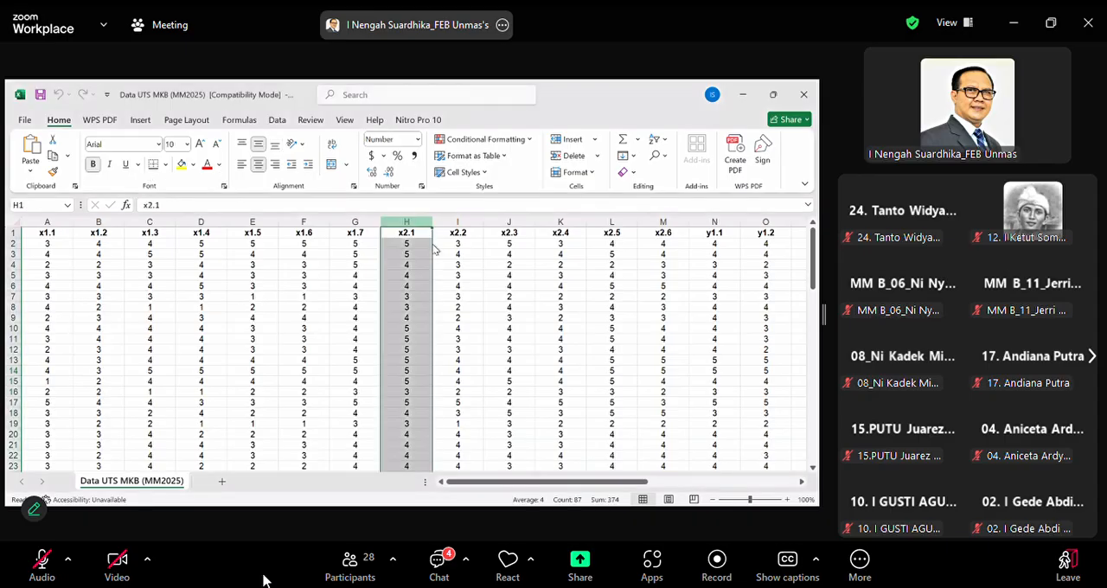
pyautogui.rightClick(409, 223)
pyautogui.click(446, 350)
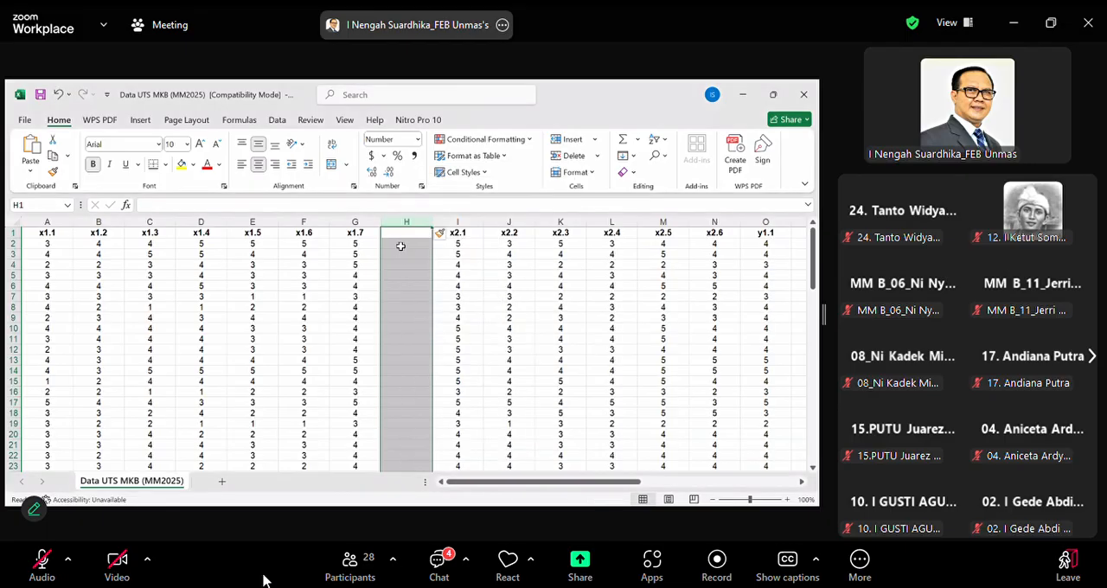
pyautogui.click(407, 233)
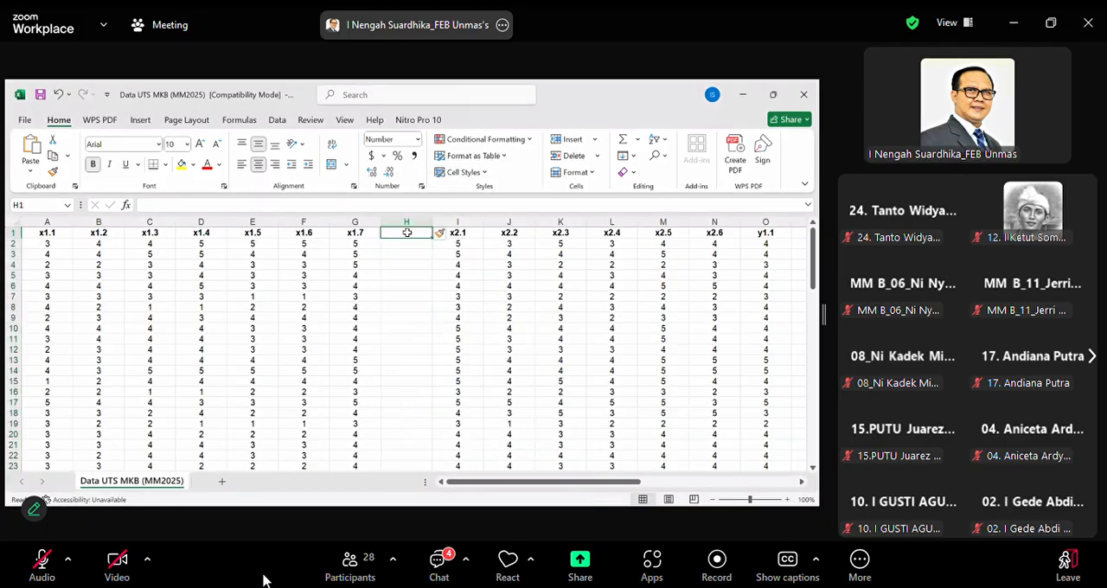
pyautogui.write('X1')
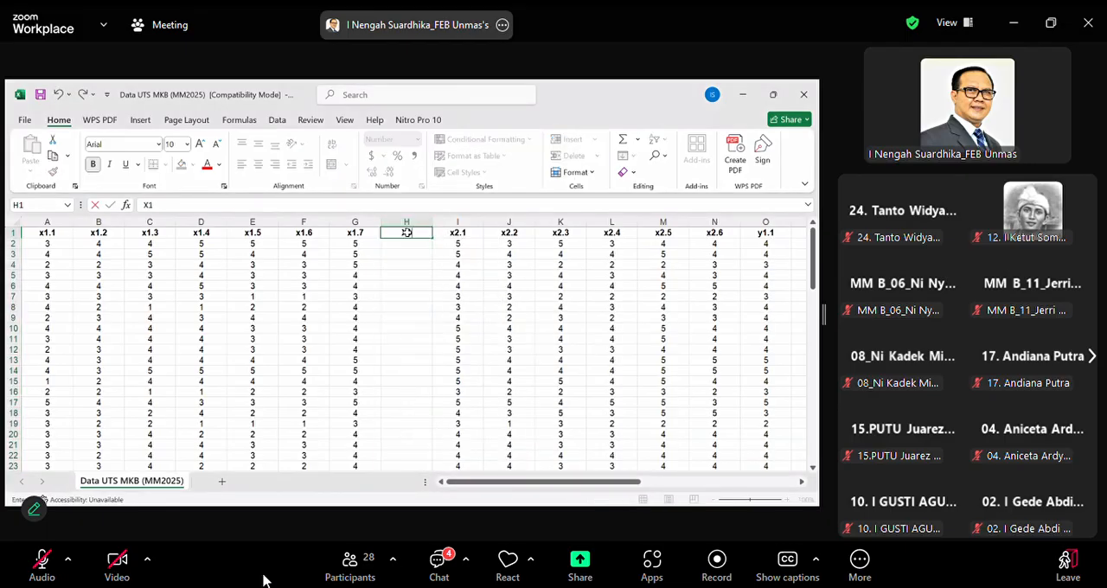
pyautogui.click(545, 359)
# Insert an empty column before y1.1 and enter X2 as its header in row 1
pyautogui.moveTo(530, 484); pyautogui.dragTo(587, 457)
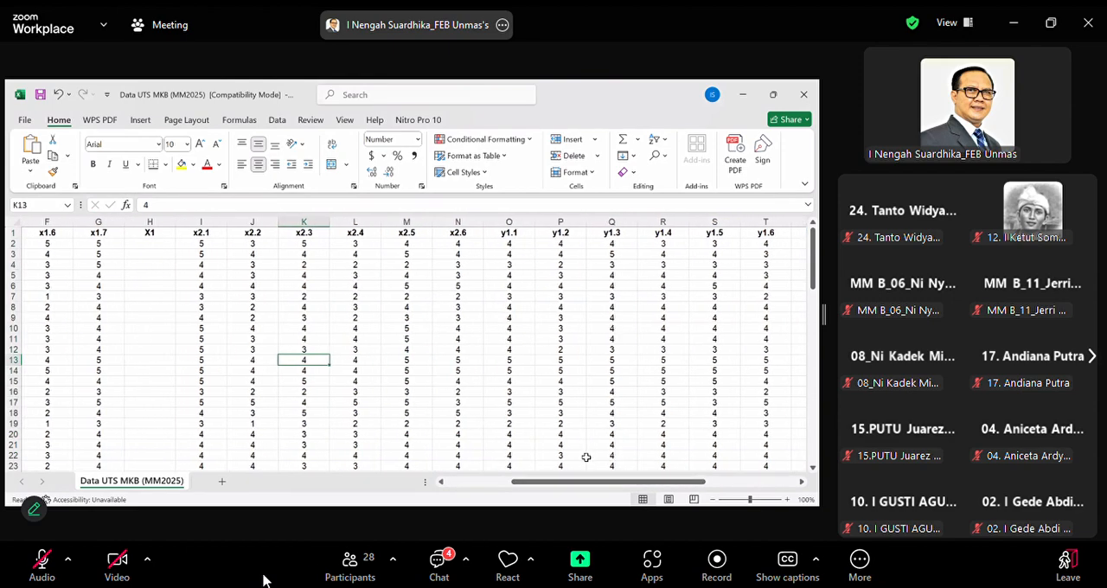
pyautogui.click(519, 221)
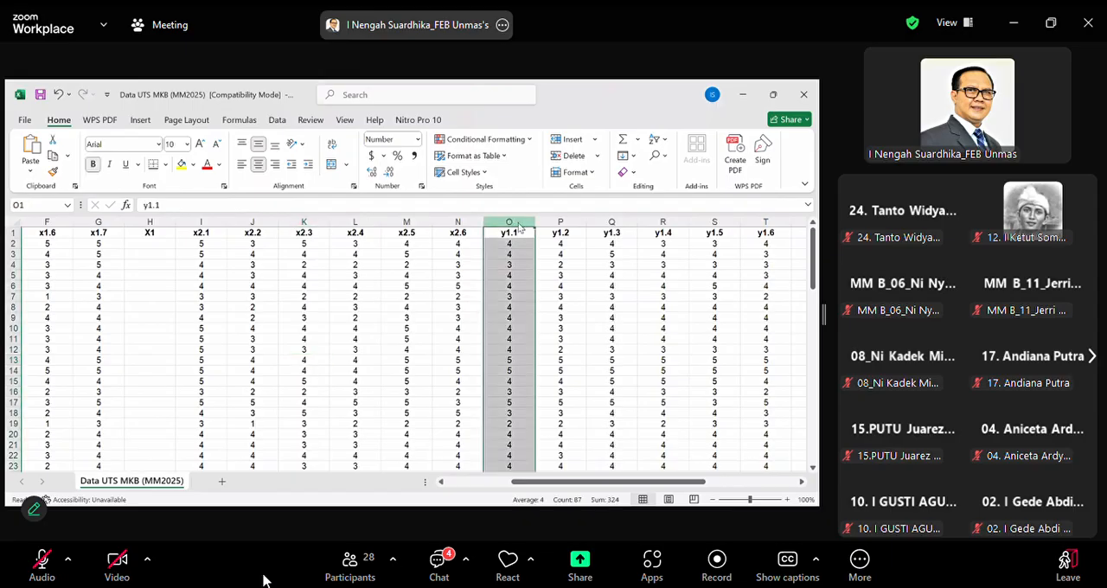
pyautogui.rightClick(521, 223)
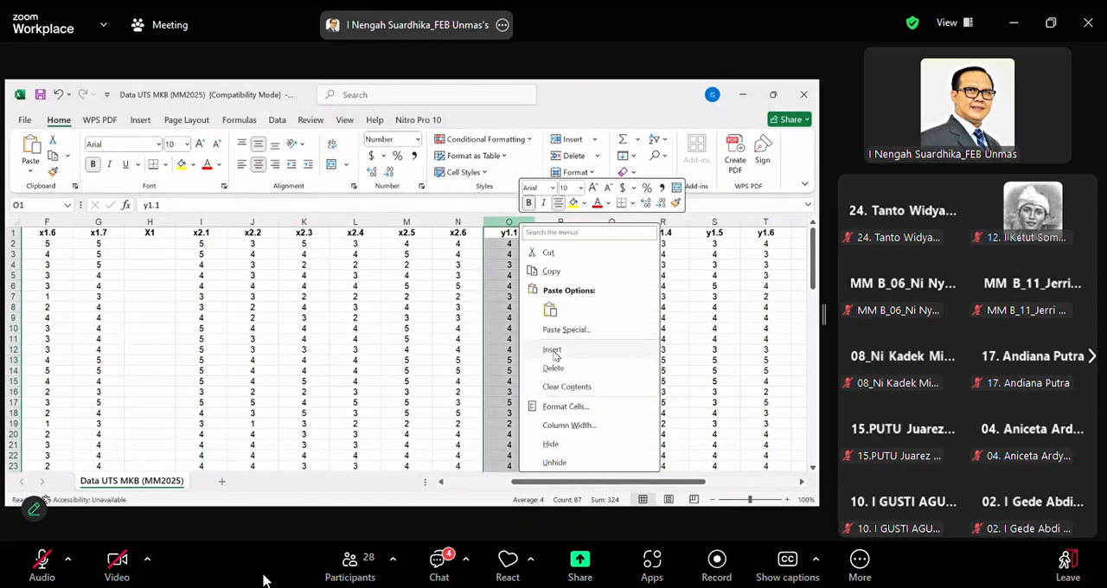
pyautogui.click(553, 351)
pyautogui.click(504, 238)
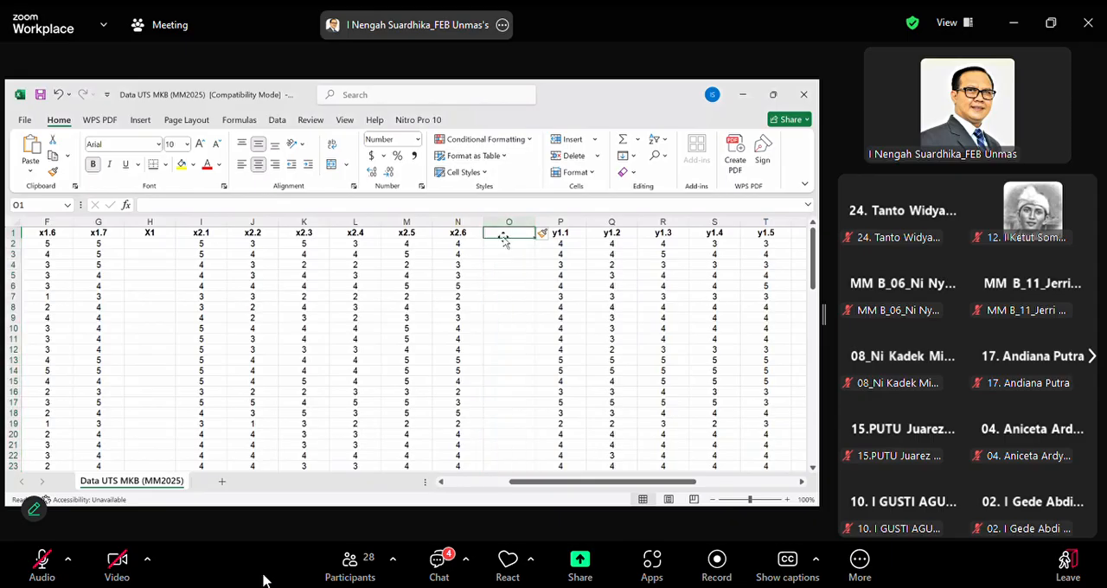
pyautogui.write('X2')
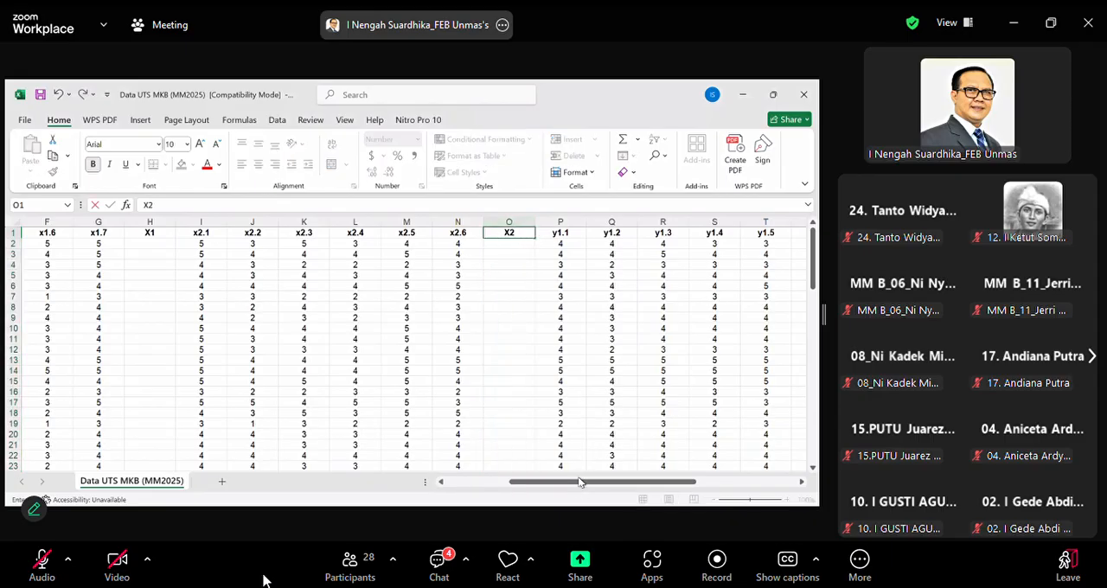
pyautogui.moveTo(580, 482); pyautogui.dragTo(681, 486)
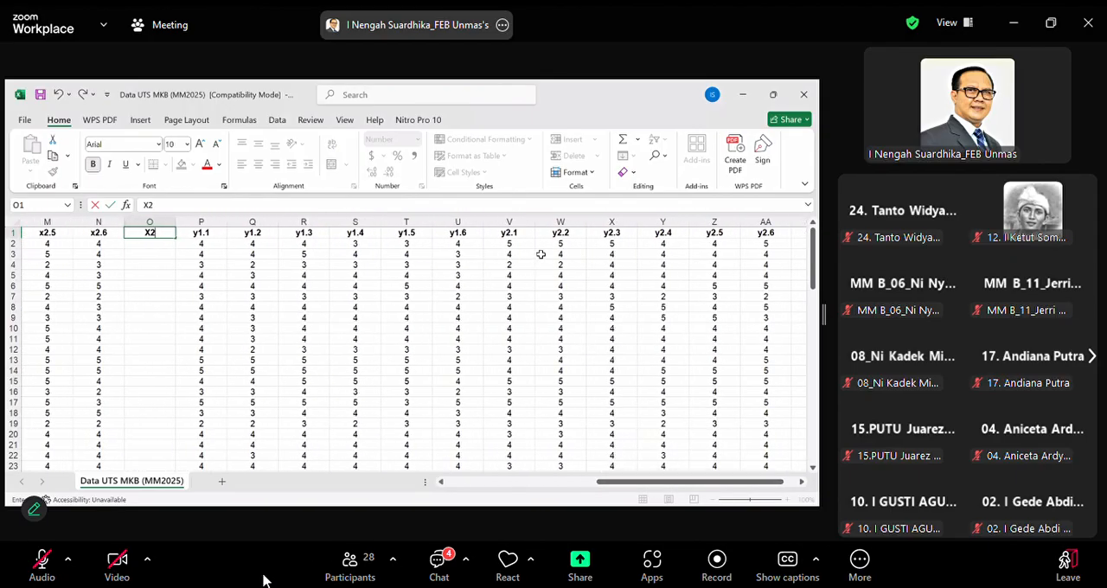
# Insert an empty column before y2.1 and enter Y1 as its header in row 1
pyautogui.click(514, 222)
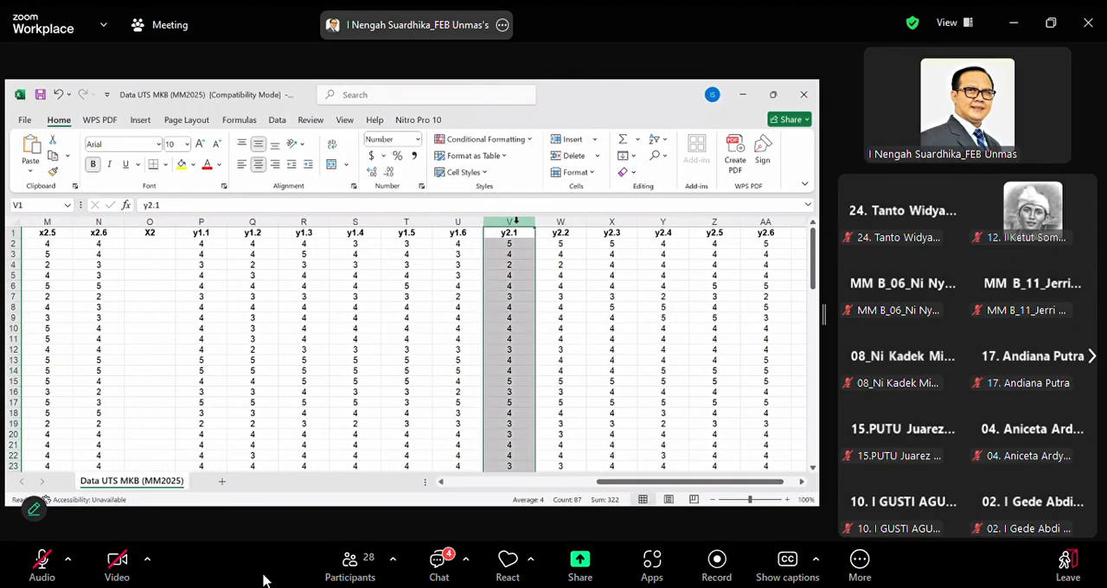
pyautogui.rightClick(519, 223)
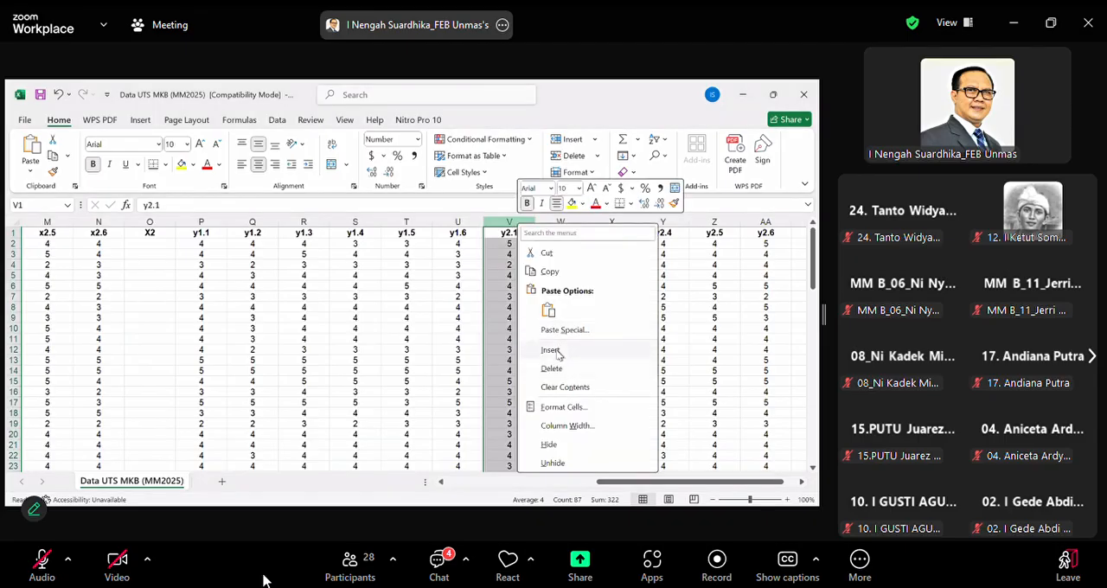
pyautogui.click(552, 349)
pyautogui.click(509, 240)
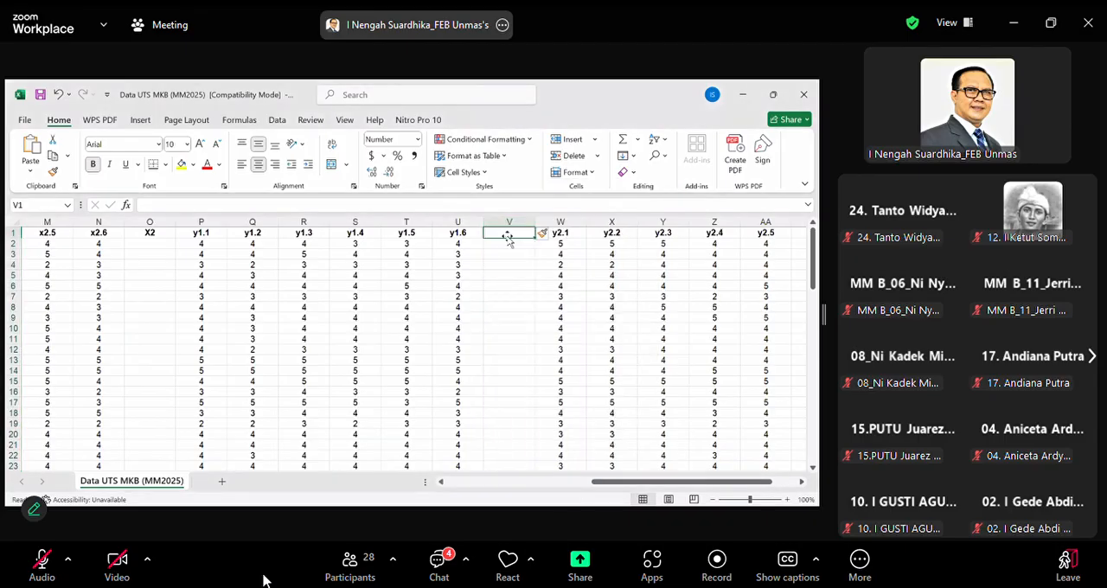
pyautogui.write('Y1')
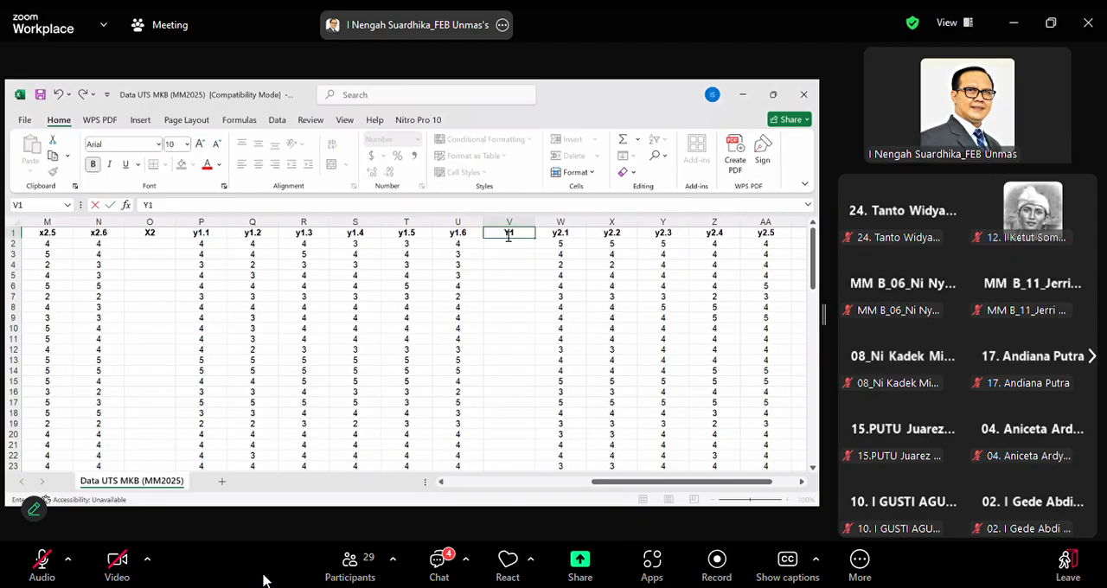
pyautogui.click(754, 320)
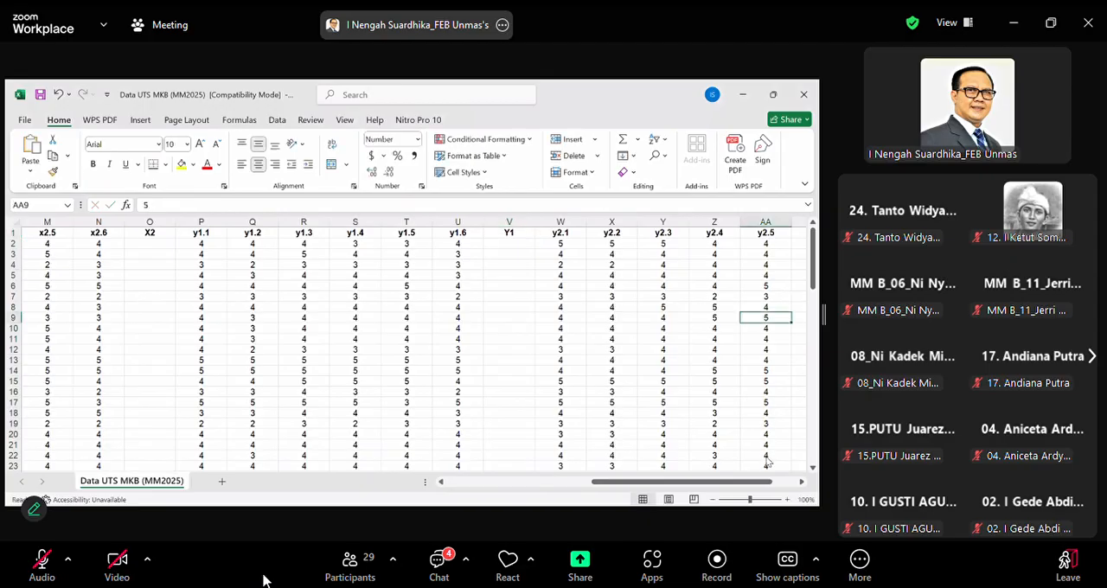
# Enter Y2 as the header in cell AD1, in the empty column right after y2.7
pyautogui.moveTo(748, 486); pyautogui.dragTo(772, 486)
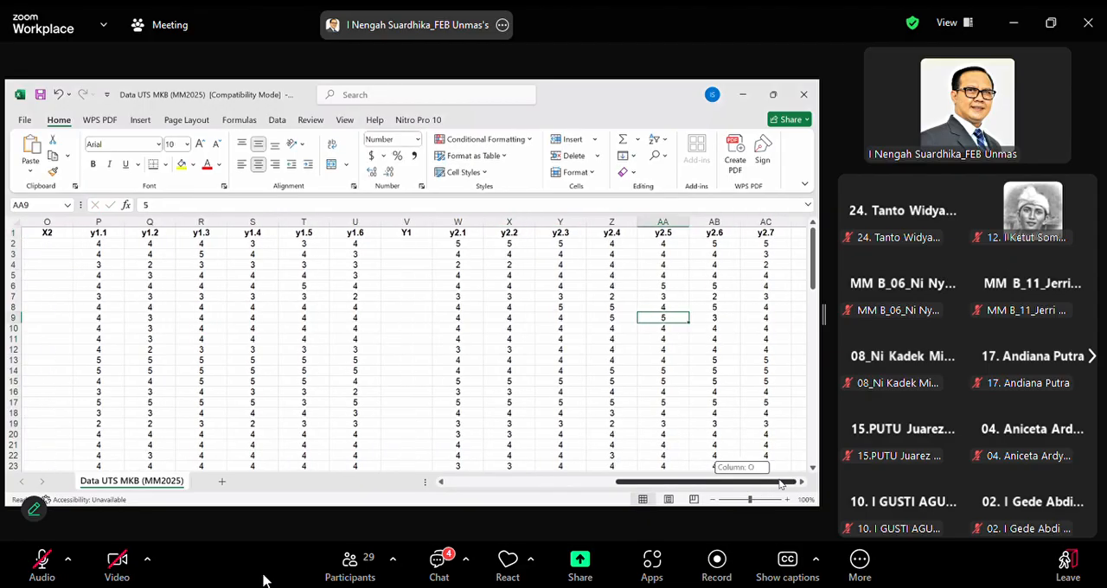
pyautogui.click(799, 238)
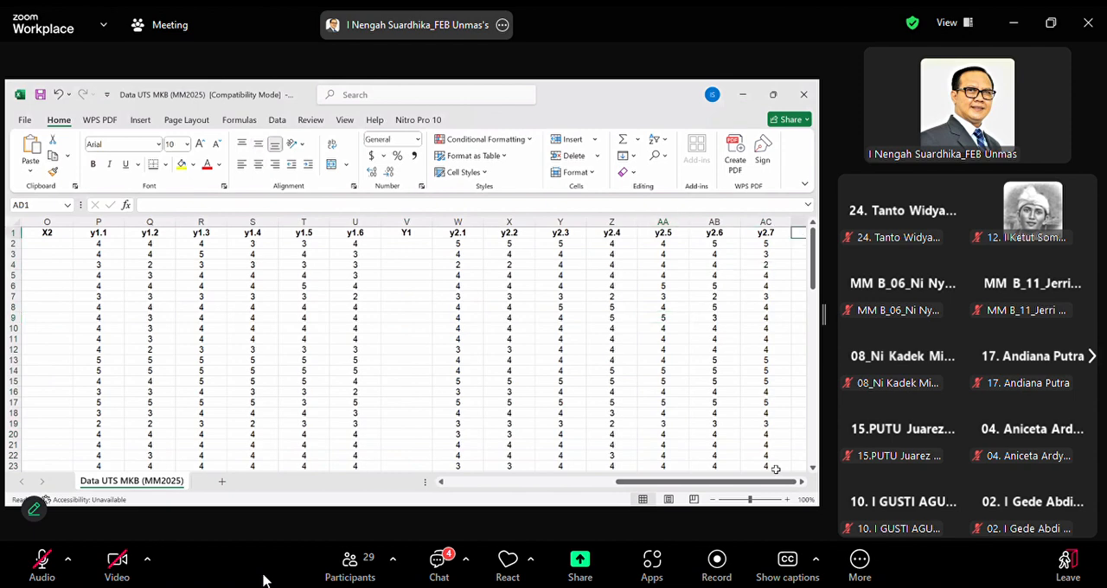
pyautogui.click(801, 483)
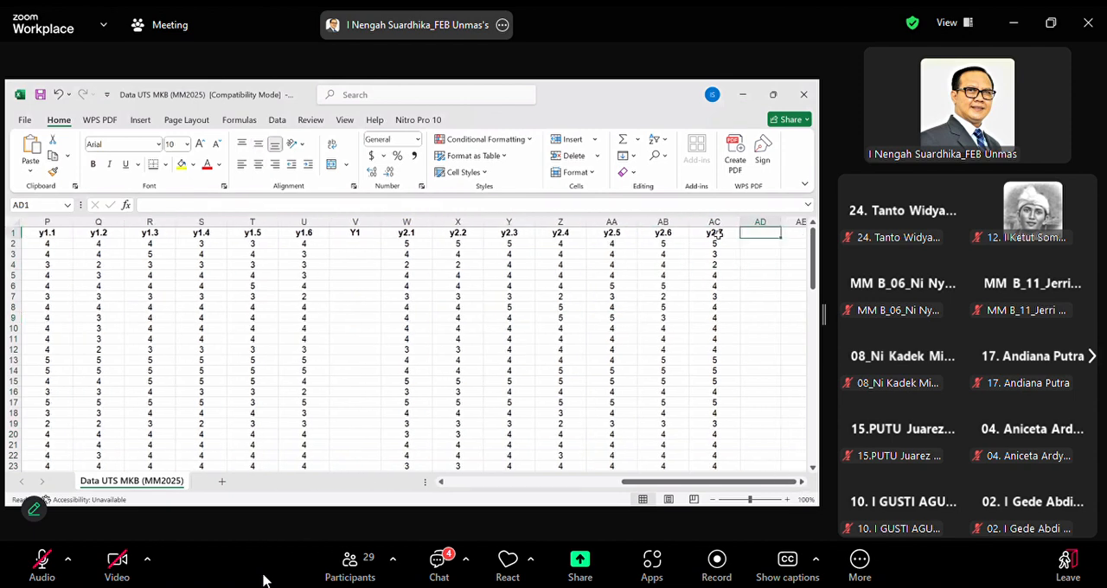
pyautogui.click(723, 235)
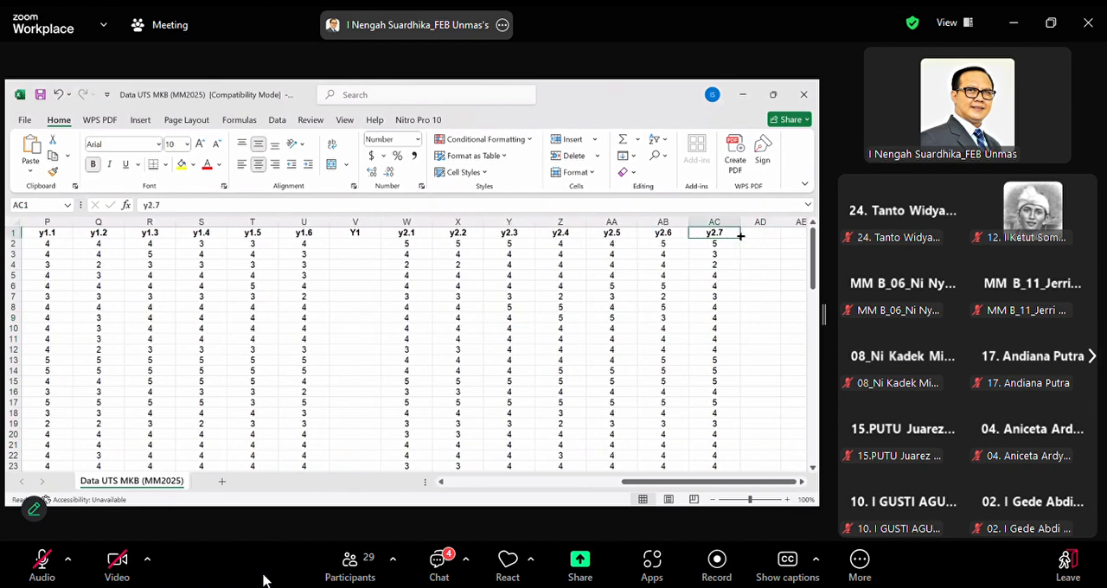
pyautogui.moveTo(741, 236); pyautogui.dragTo(764, 234)
pyautogui.click(764, 233)
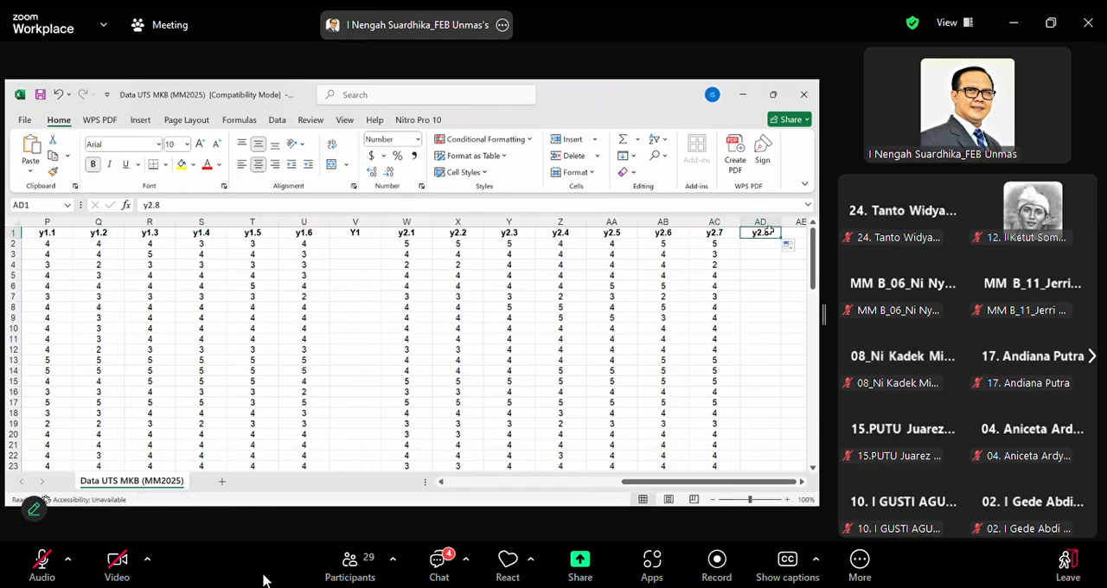
pyautogui.write('Y2')
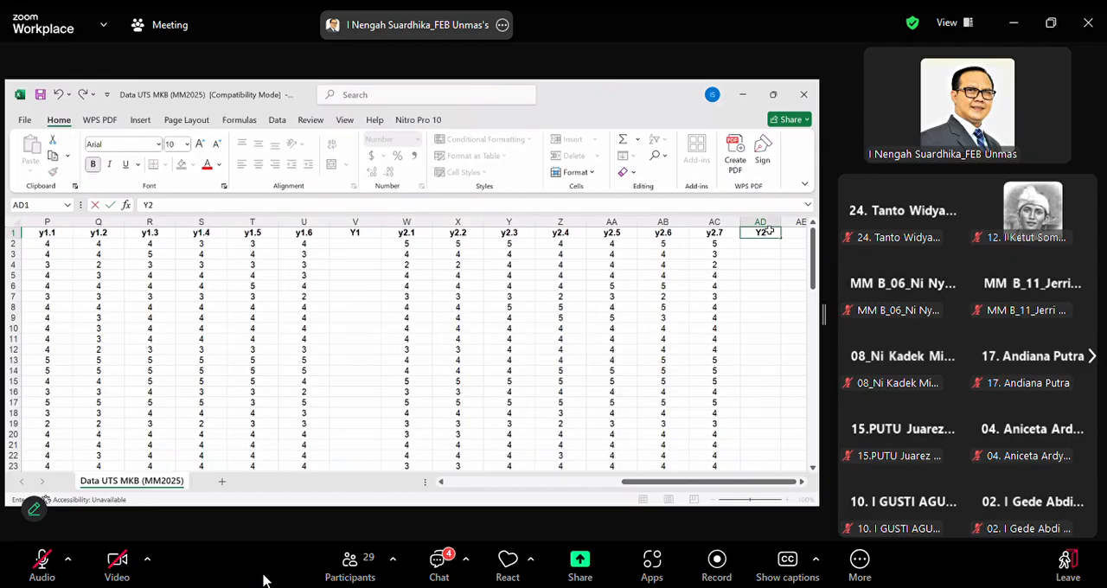
pyautogui.press('Return')
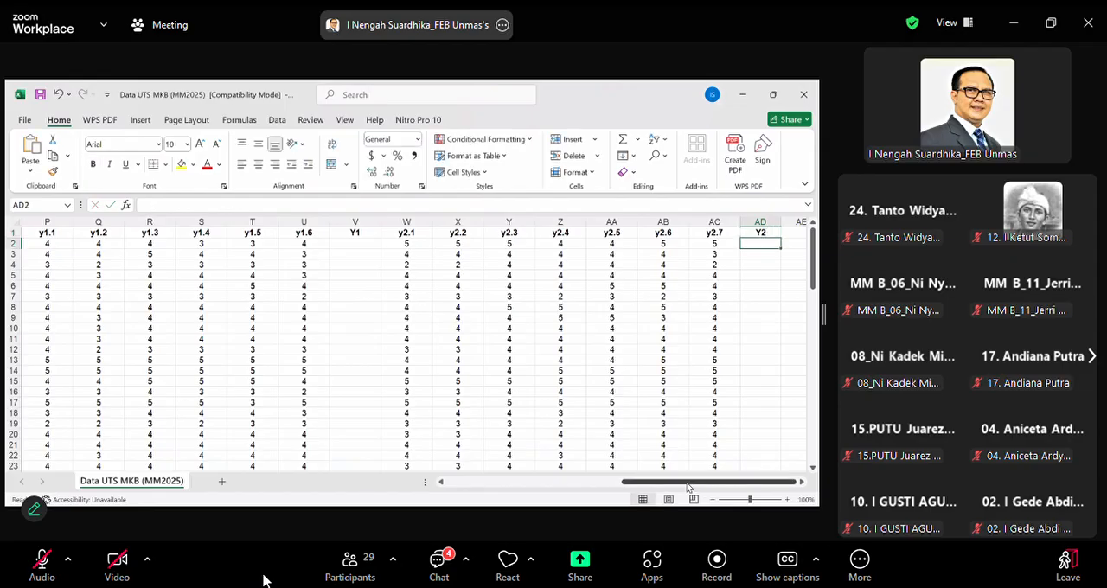
# In cell H2 under the X1 header, enter an AVERAGE formula over the range B2:F2
pyautogui.moveTo(690, 487); pyautogui.dragTo(346, 499)
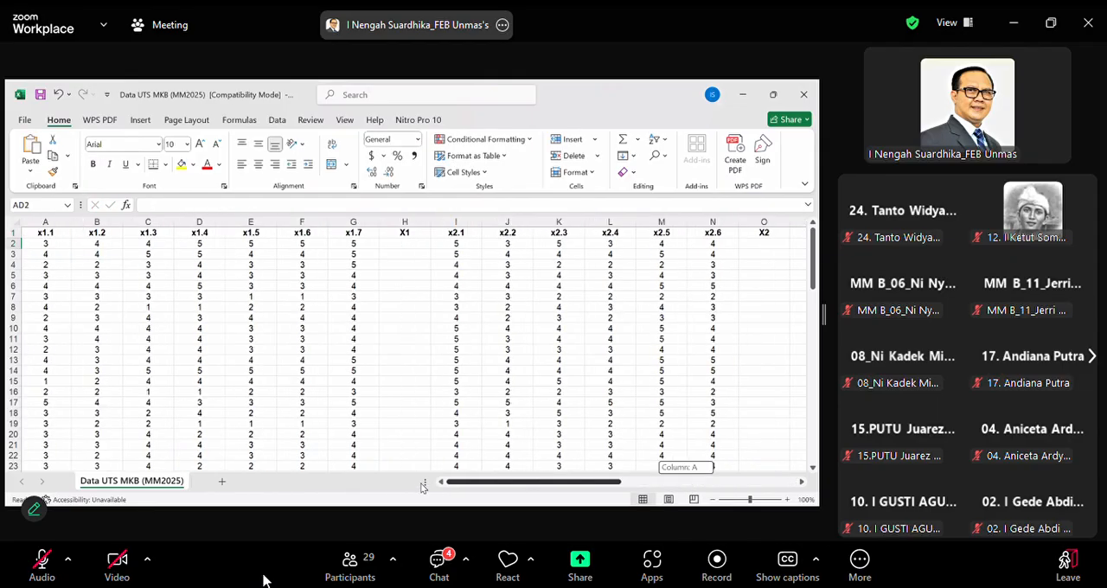
pyautogui.click(413, 243)
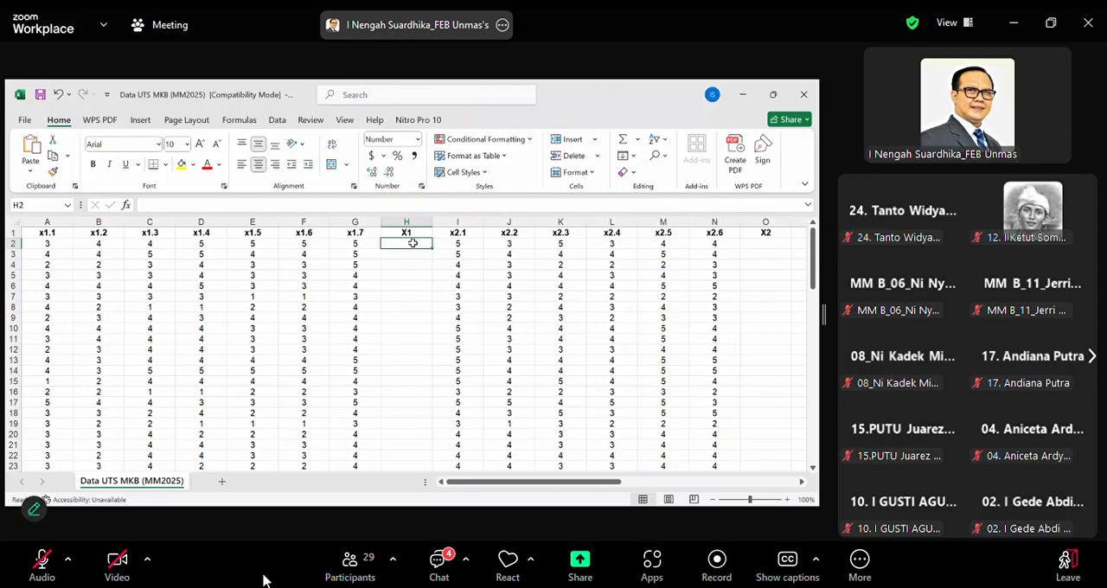
pyautogui.write('=a')
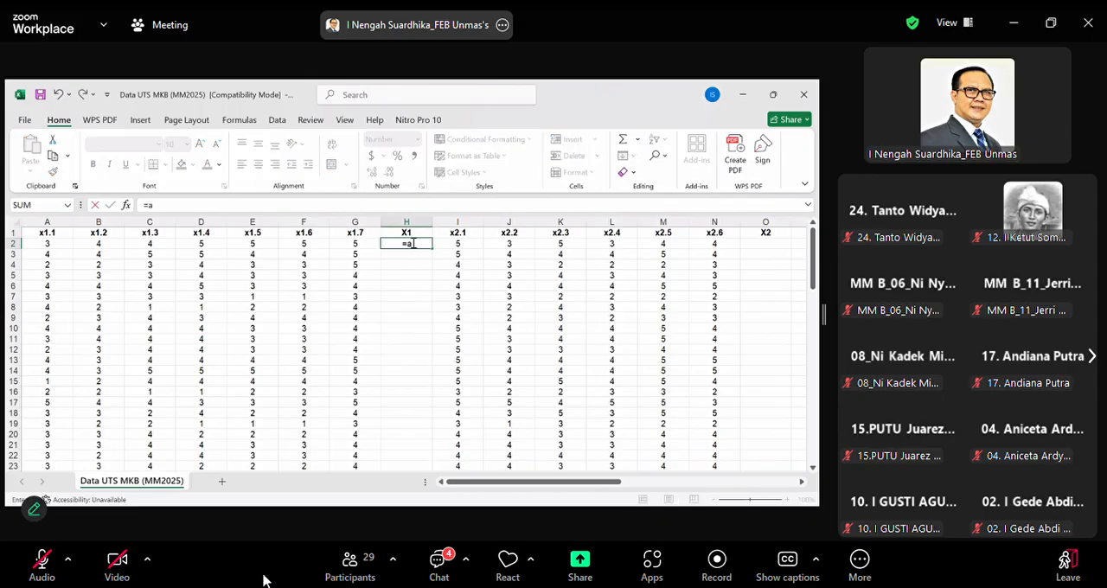
pyautogui.write('verage')
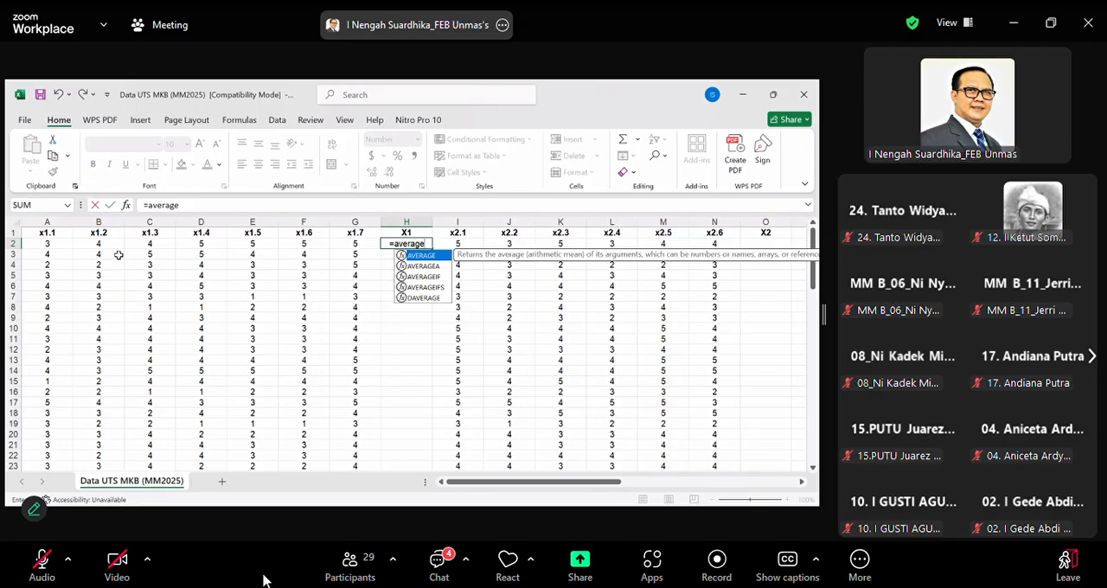
pyautogui.write('(')
pyautogui.moveTo(99, 245); pyautogui.dragTo(293, 242)
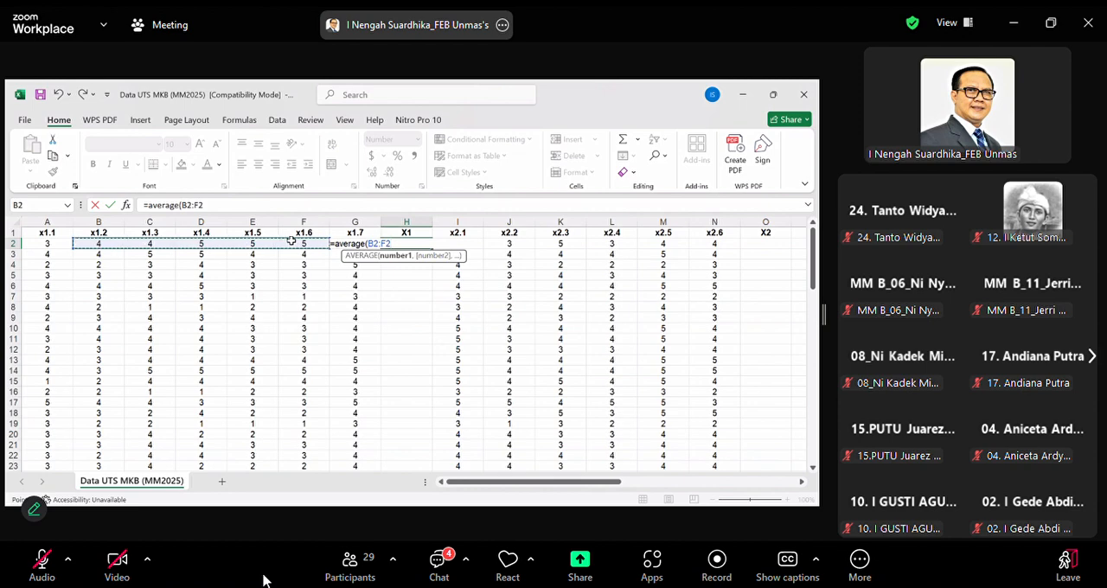
pyautogui.write(')')
pyautogui.press('Return')
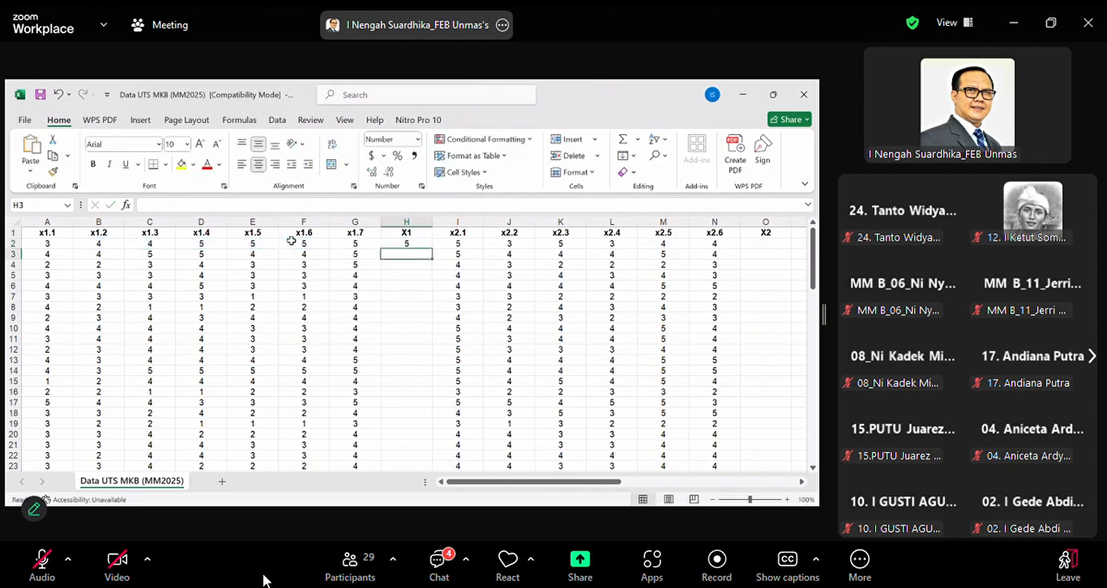
pyautogui.click(56, 224)
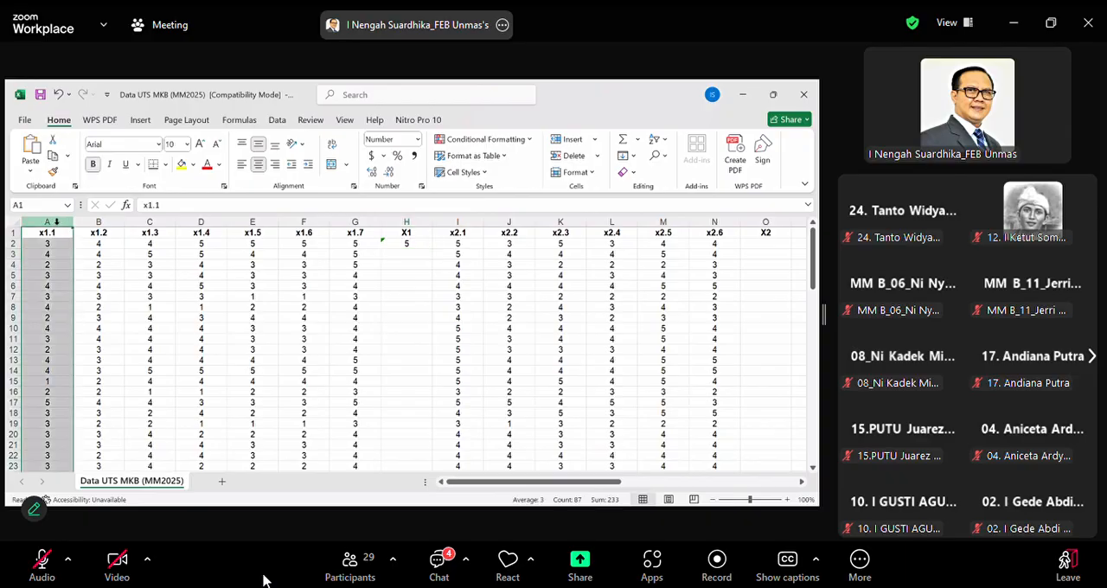
pyautogui.rightClick(56, 222)
pyautogui.click(459, 309)
# Start saving the workbook as a new file in the DATA & SOAL UTS MM MKB folder and begin editing its file name
pyautogui.click(22, 121)
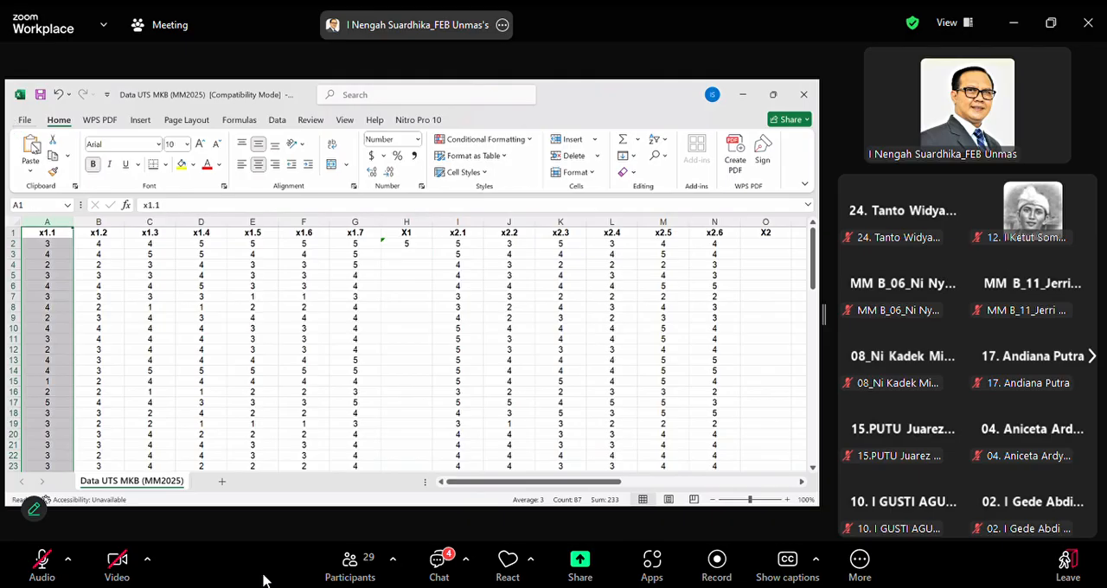
pyautogui.click(48, 291)
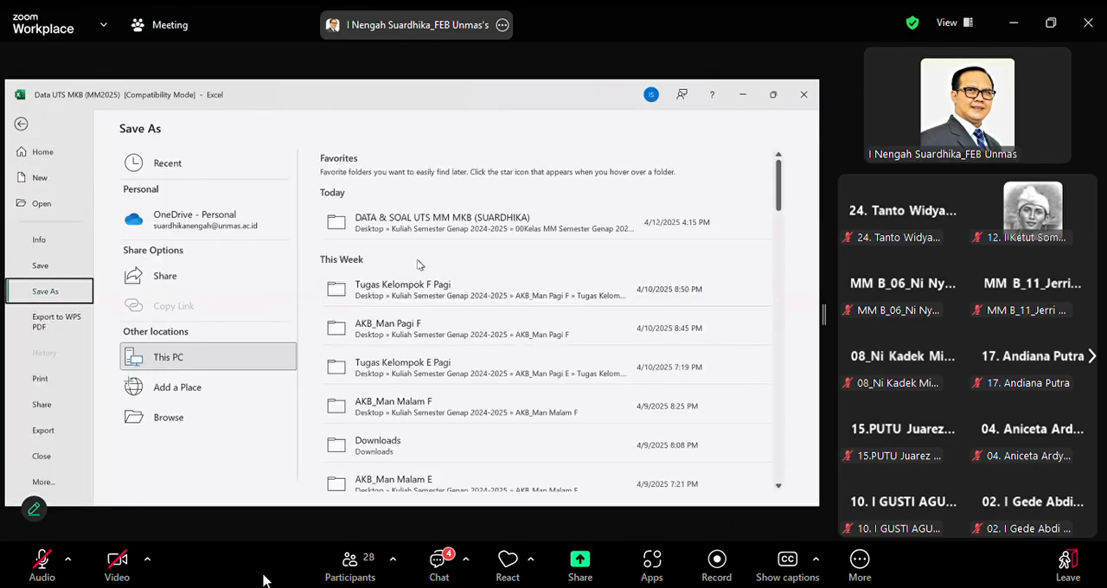
pyautogui.click(416, 218)
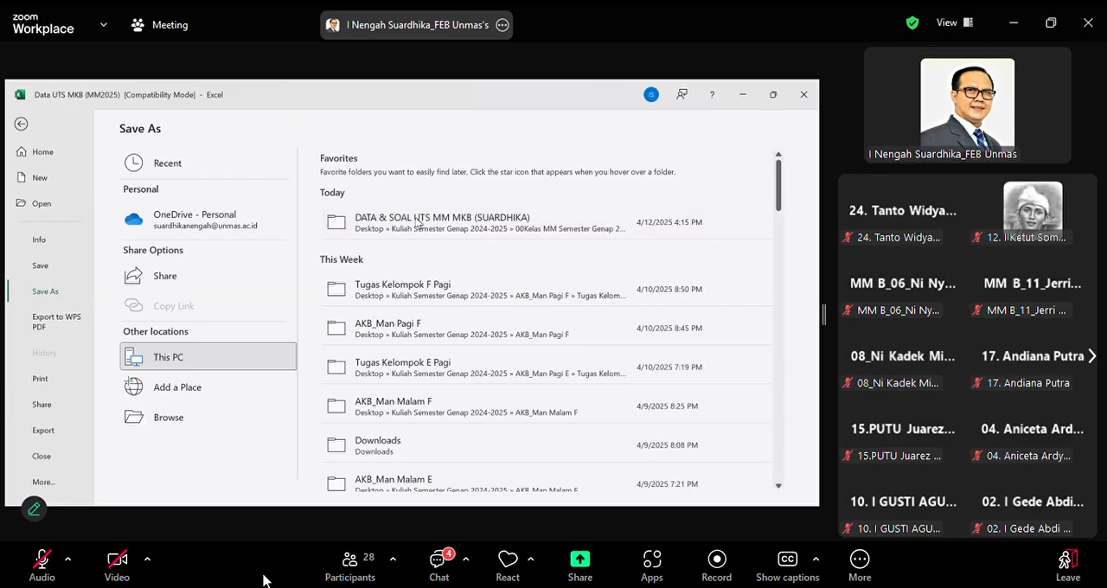
pyautogui.click(92, 292)
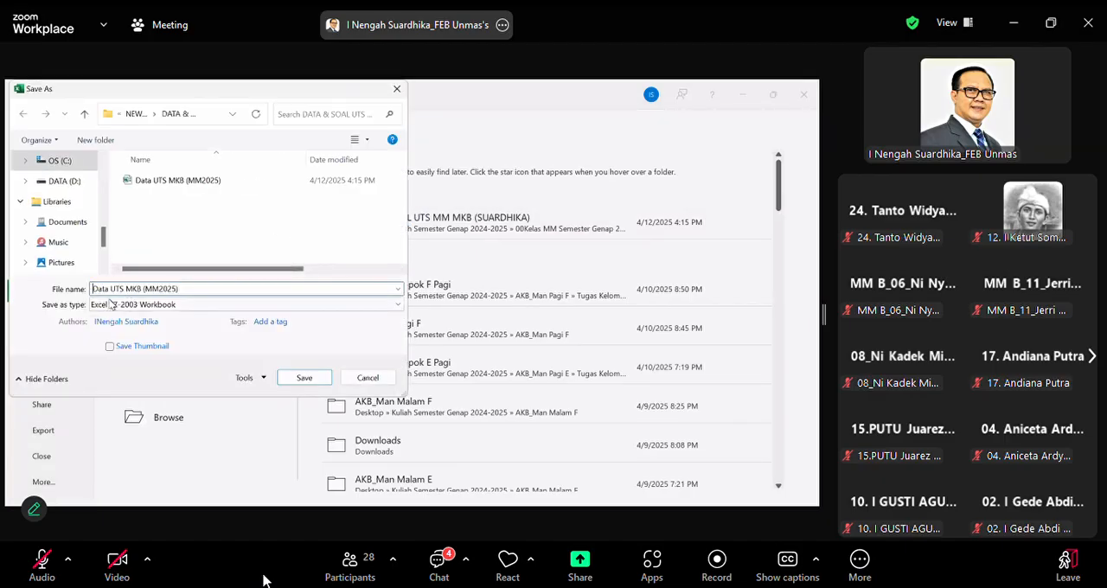
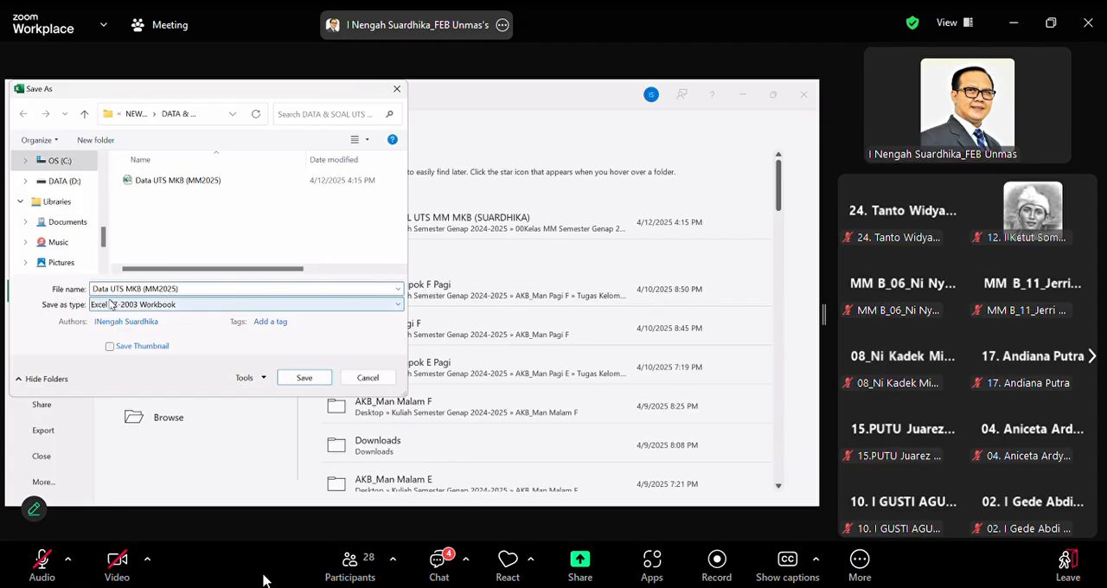
# Prefix the file name with "Modif_" and save the workbook as Modif_Data UTS MKB (MM2025)
pyautogui.write('Modi')
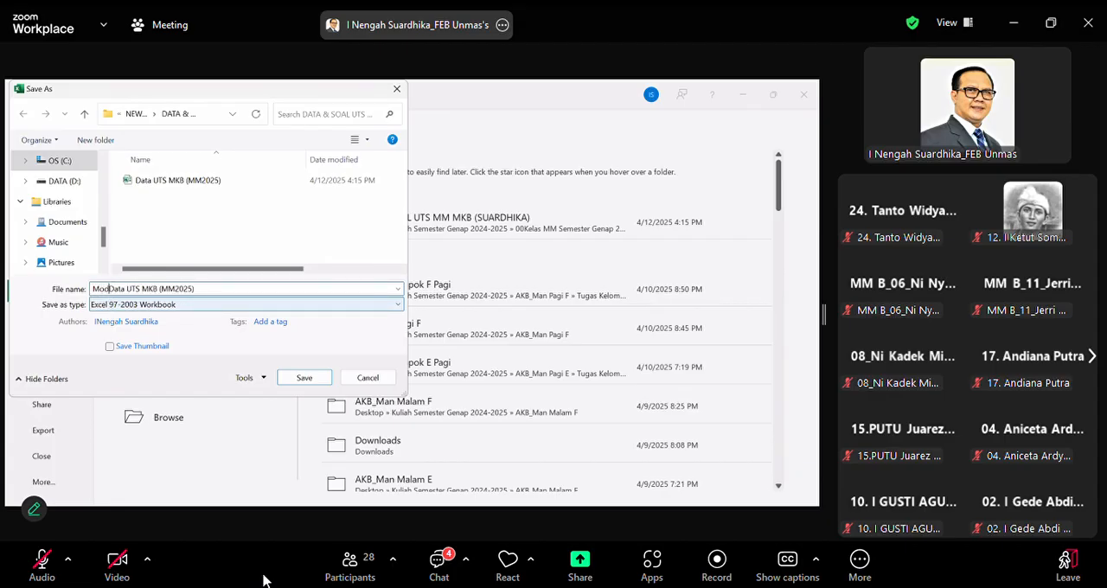
pyautogui.write('f')
pyautogui.press('BackSpace')
pyautogui.write('f_')
pyautogui.press('Return')
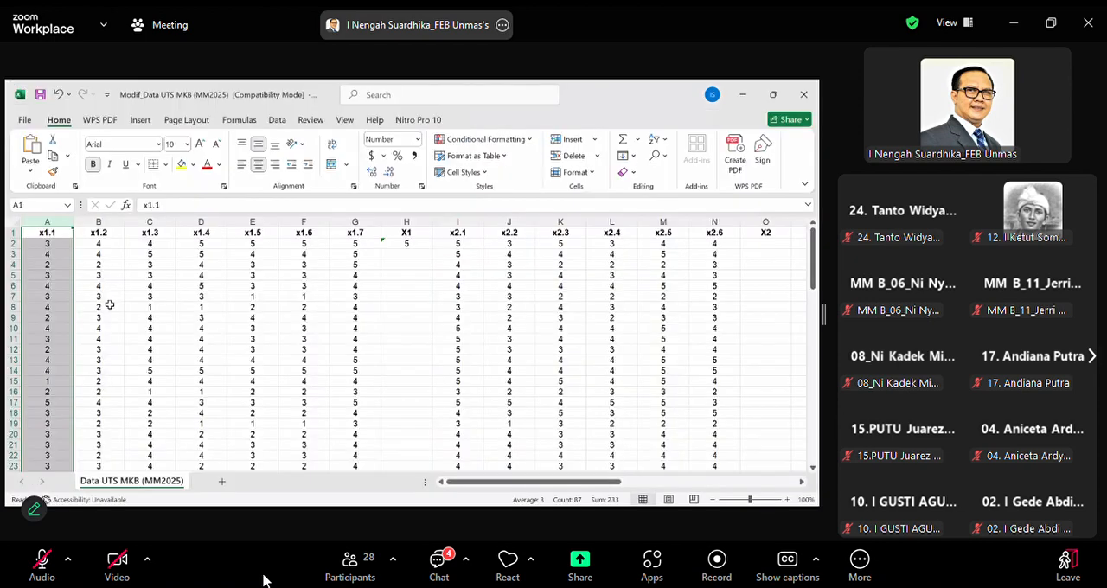
# Delete the x1.1 and x1.7 indicator columns from the sheet
pyautogui.click(110, 303)
pyautogui.click(50, 222)
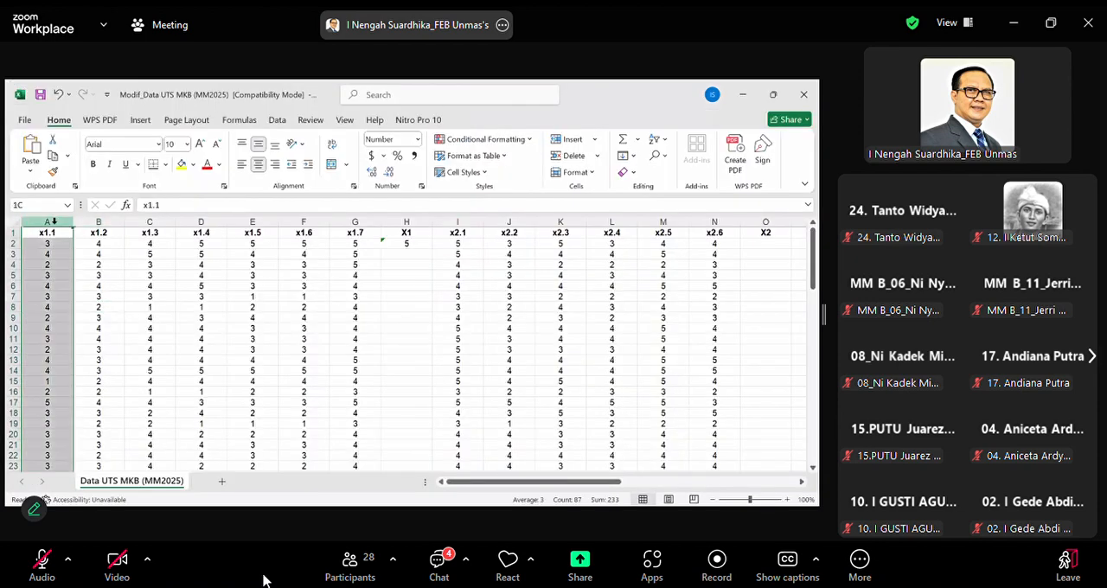
pyautogui.rightClick(54, 225)
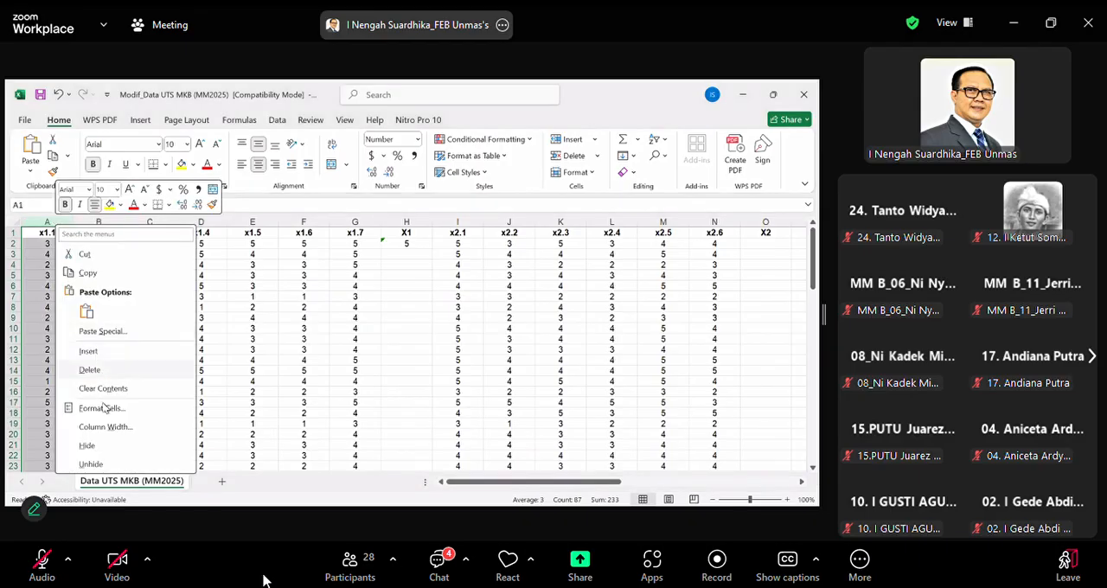
pyautogui.click(94, 369)
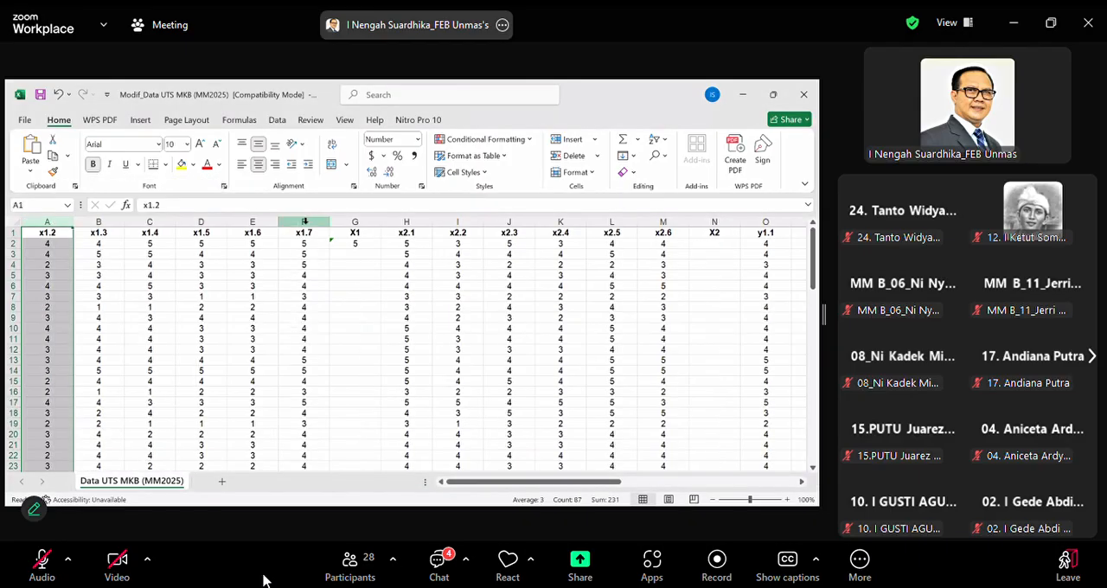
pyautogui.click(304, 222)
pyautogui.rightClick(361, 370)
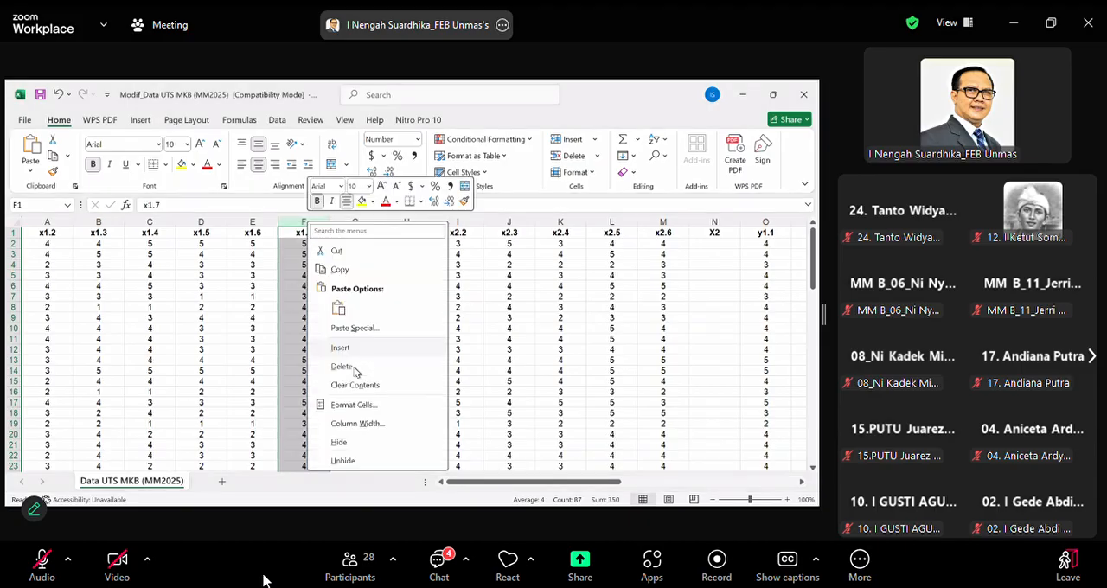
pyautogui.click(362, 368)
pyautogui.click(320, 293)
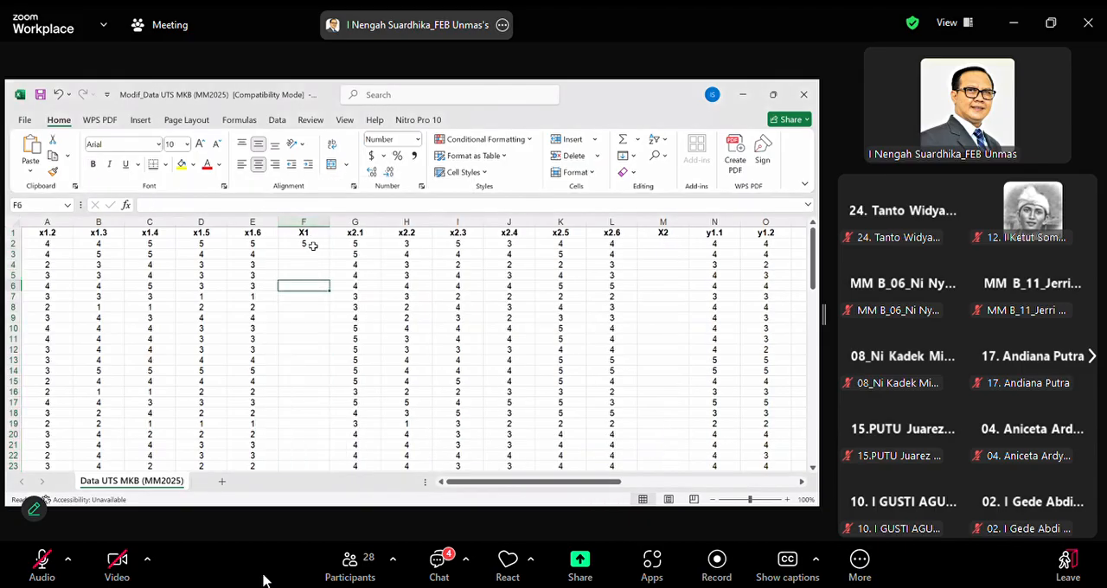
# Format the X1 average in F2 to two decimal places and fill it down to row 87
pyautogui.click(313, 245)
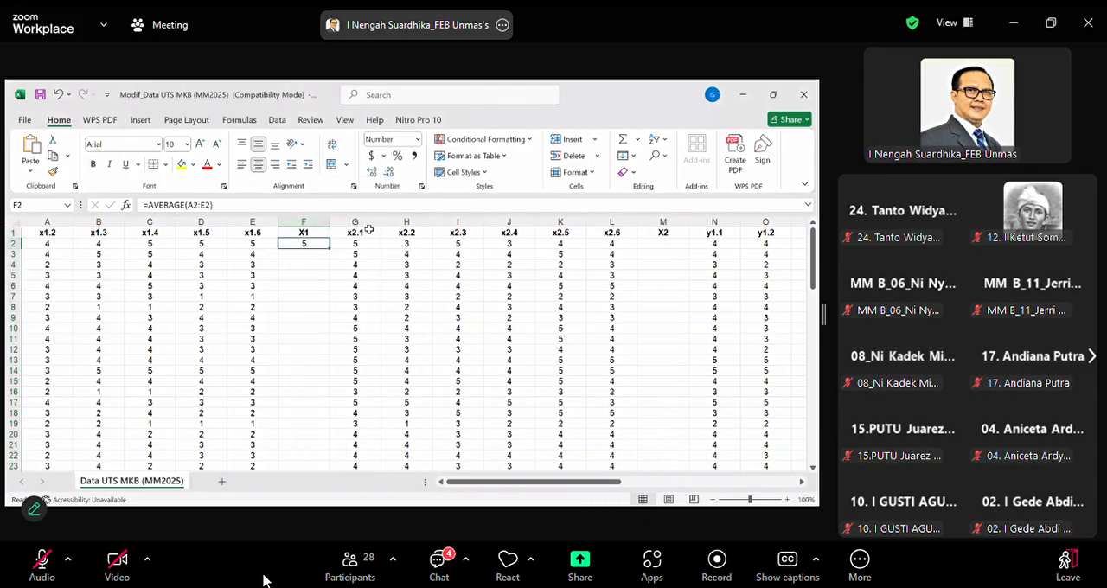
pyautogui.click(369, 172)
pyautogui.moveTo(329, 248); pyautogui.dragTo(325, 461)
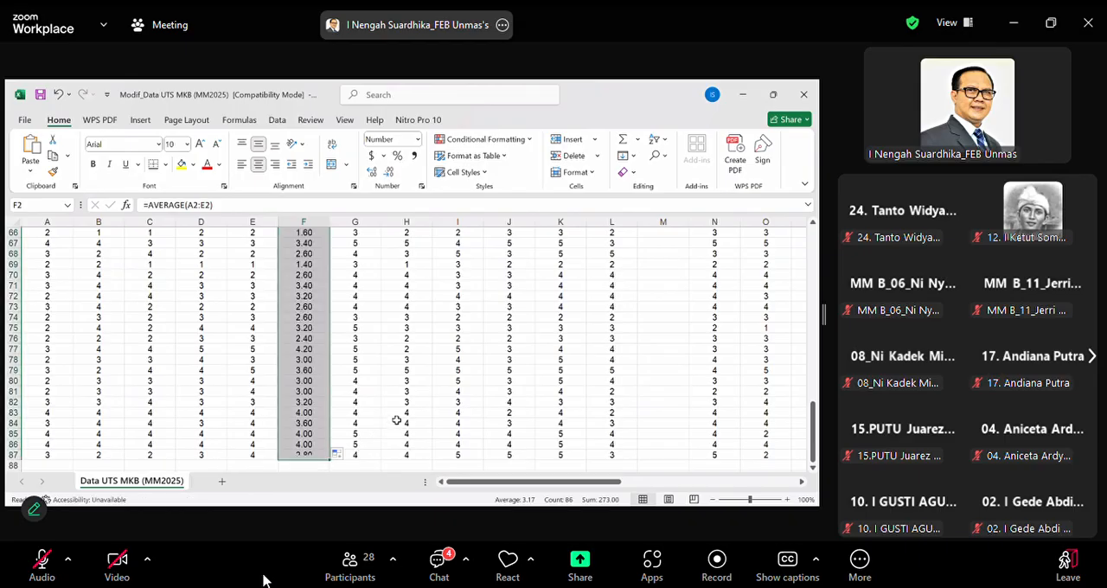
pyautogui.scroll(18, 392, 412)
pyautogui.scroll(4, 392, 411)
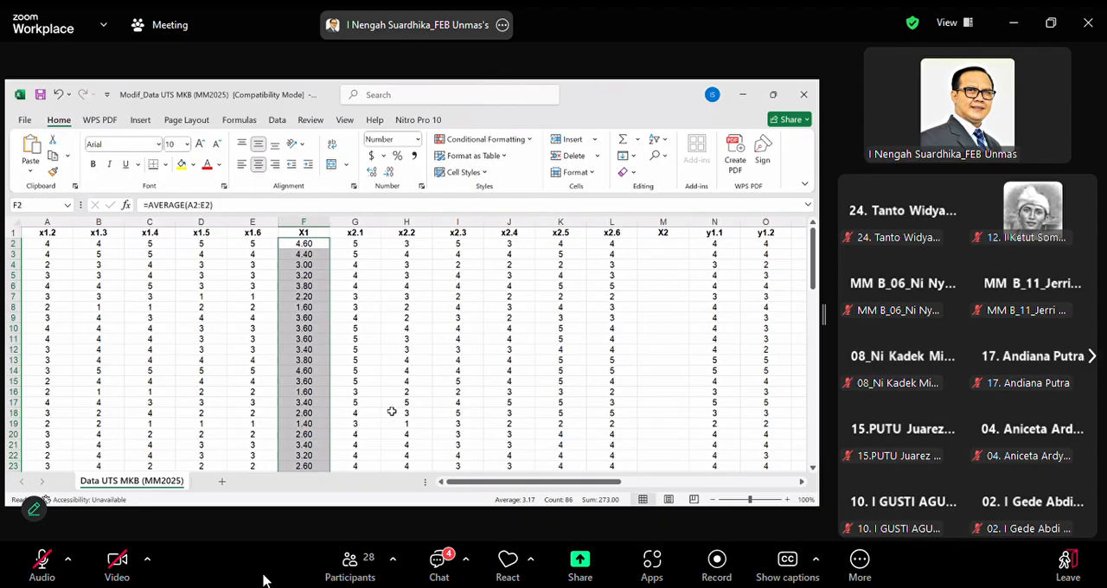
# In cell M2 under the X2 header, enter an AVERAGE formula over the range G2:L2
pyautogui.click(663, 246)
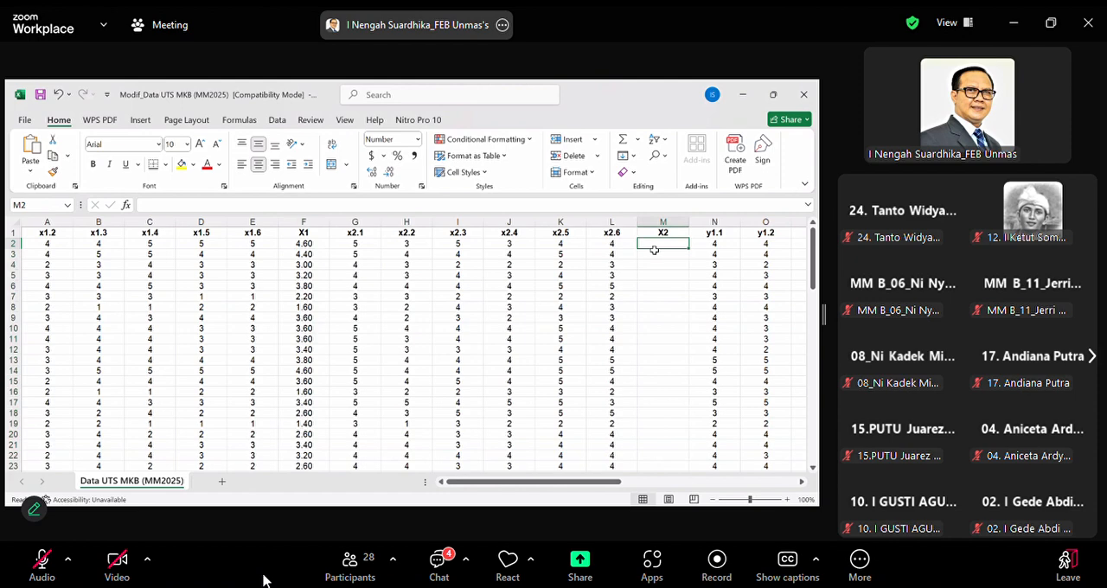
pyautogui.write('=')
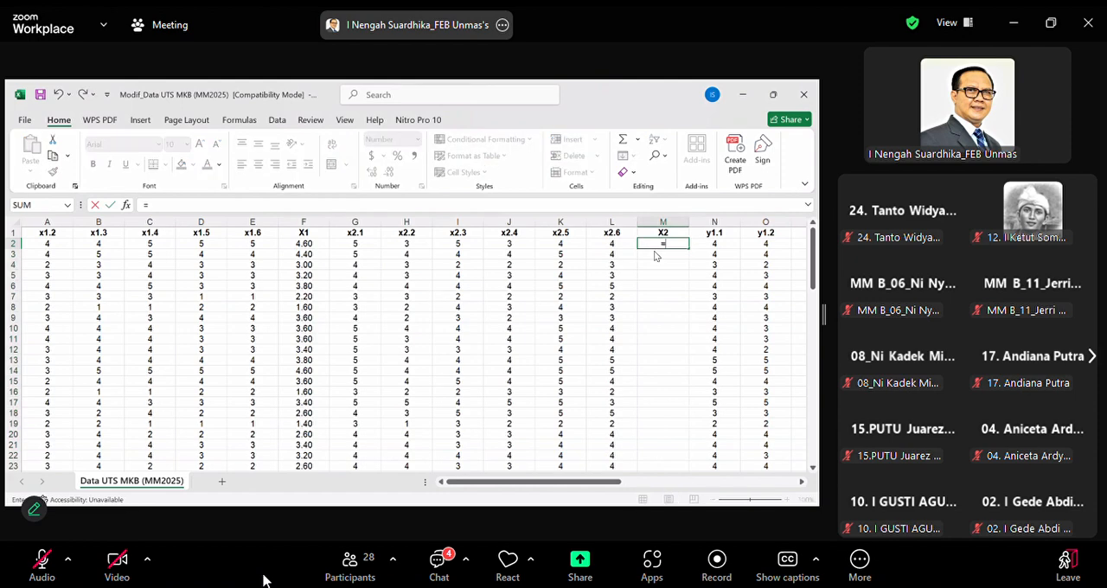
pyautogui.write('average')
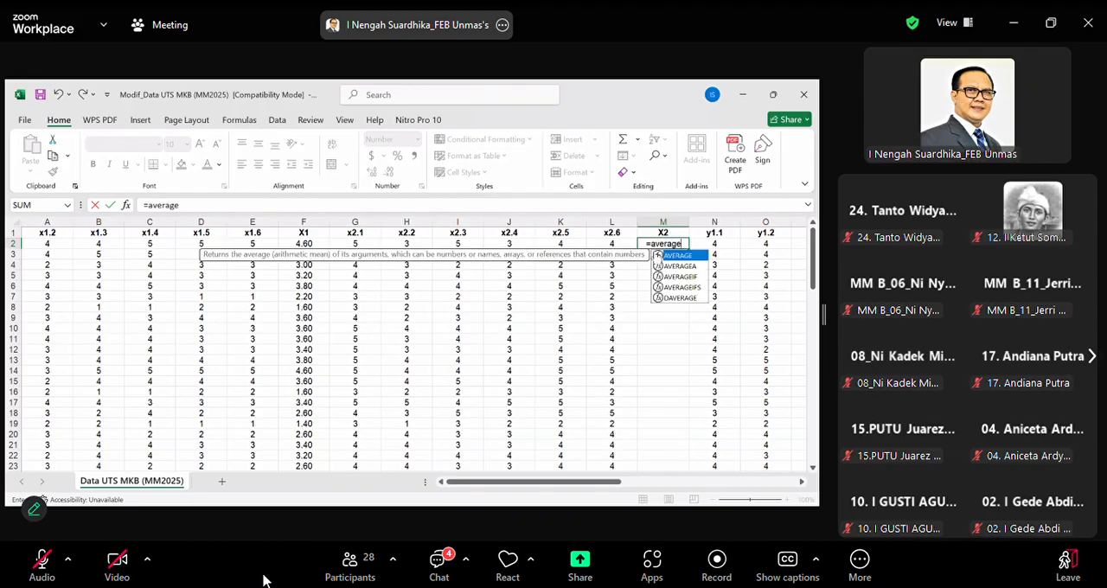
pyautogui.write('(')
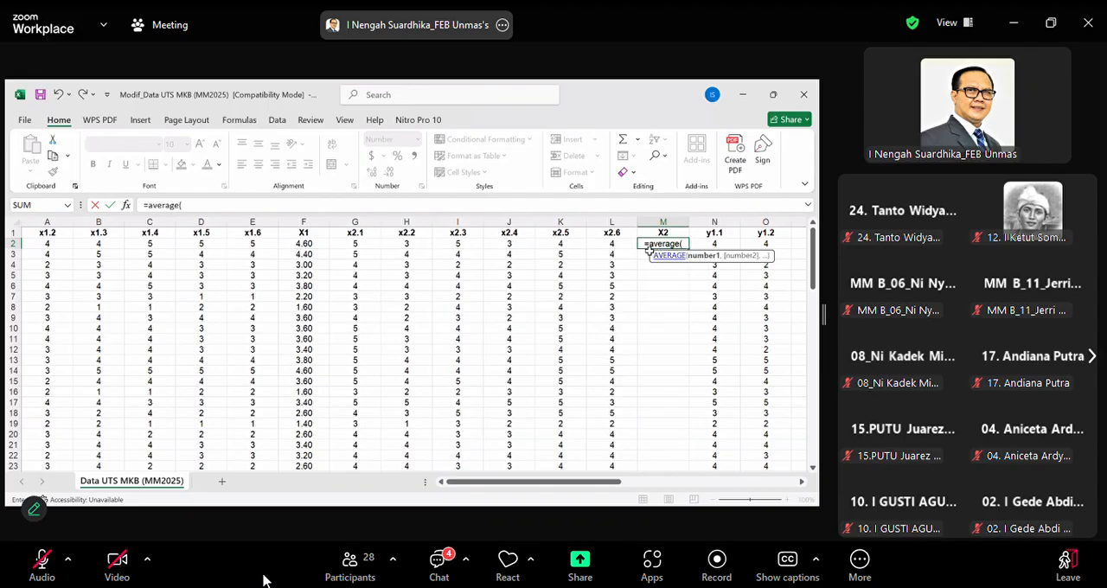
pyautogui.click(355, 243)
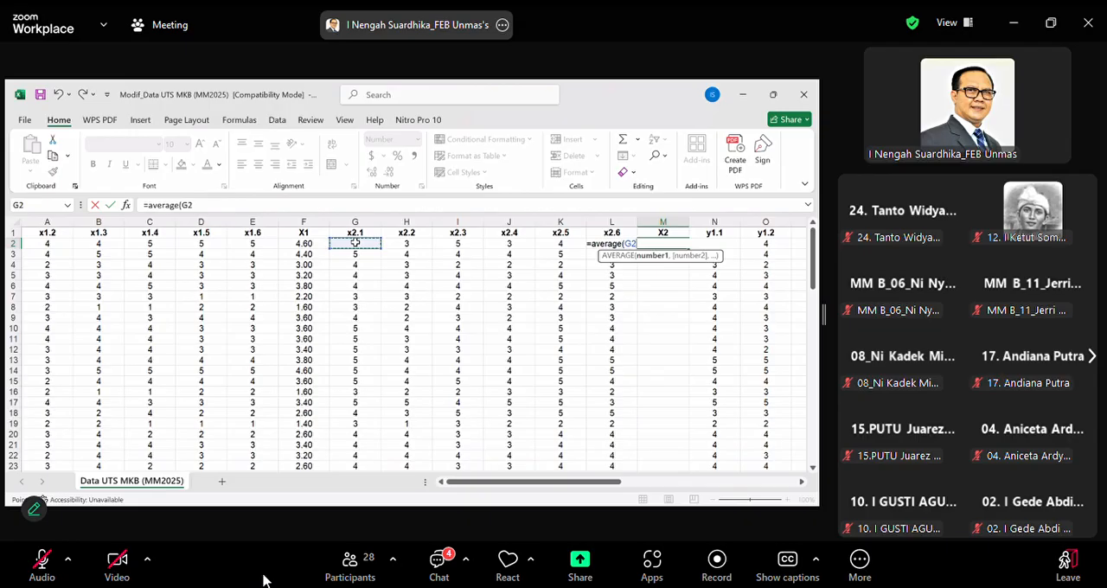
pyautogui.hotkey('shift', 'Right')
pyautogui.hotkey('shift', 'Right')
pyautogui.hotkey('shift', 'Right')
pyautogui.hotkey('shift', 'Right')
pyautogui.hotkey('shift', 'Right')
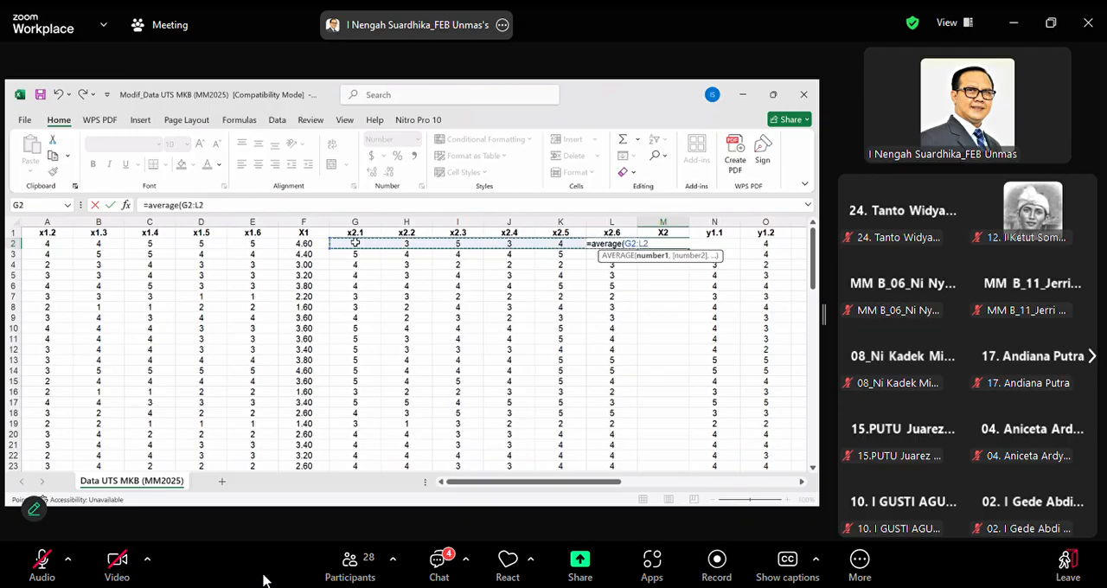
pyautogui.write(')')
pyautogui.press('Return')
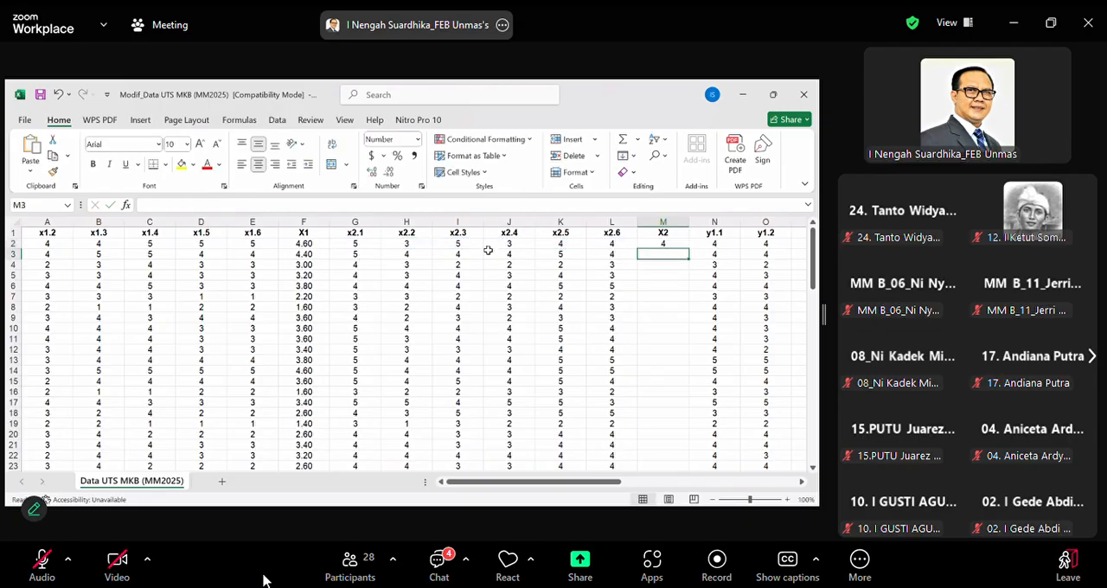
# Format the X2 average in M2 to two decimal places and fill it down to row 87
pyautogui.click(682, 245)
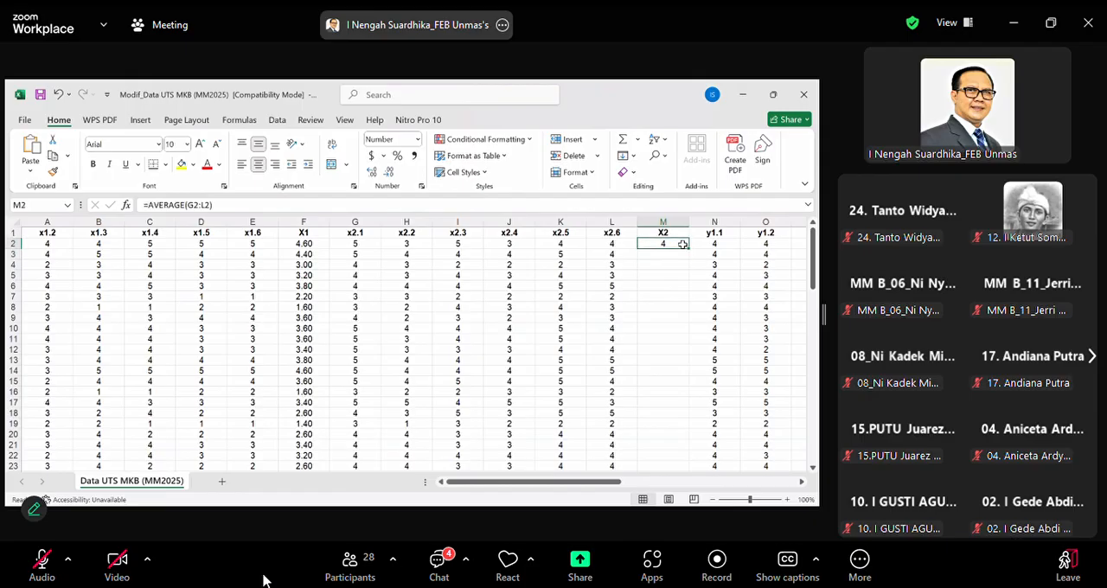
pyautogui.click(375, 172)
pyautogui.click(375, 172)
pyautogui.moveTo(689, 248)
pyautogui.mouseDown()
pyautogui.moveTo(677, 486)
pyautogui.moveTo(685, 442)
pyautogui.mouseUp()
pyautogui.scroll(10, 683, 403)
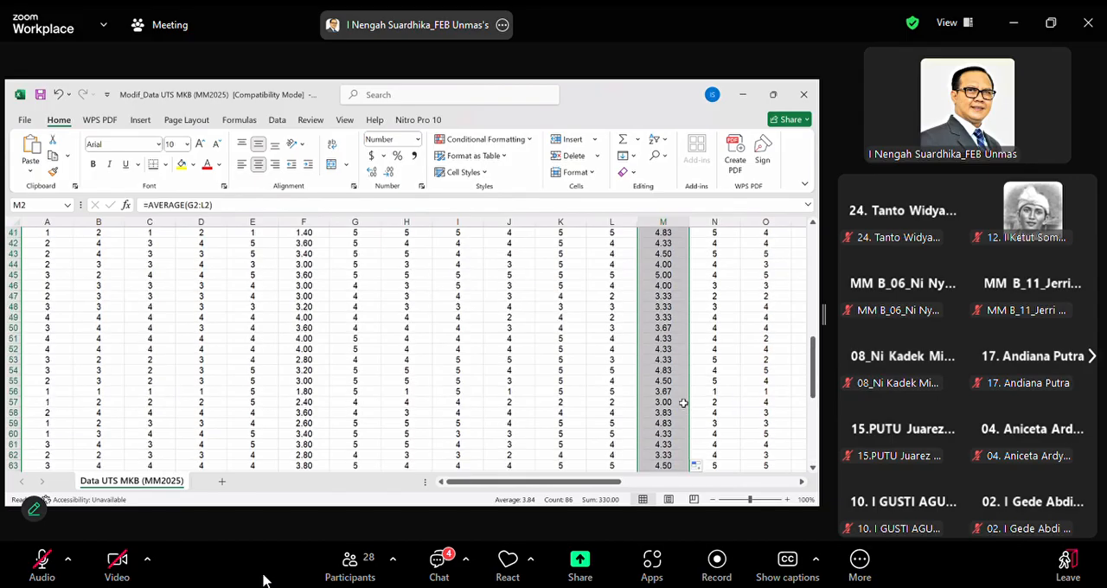
pyautogui.scroll(13, 684, 403)
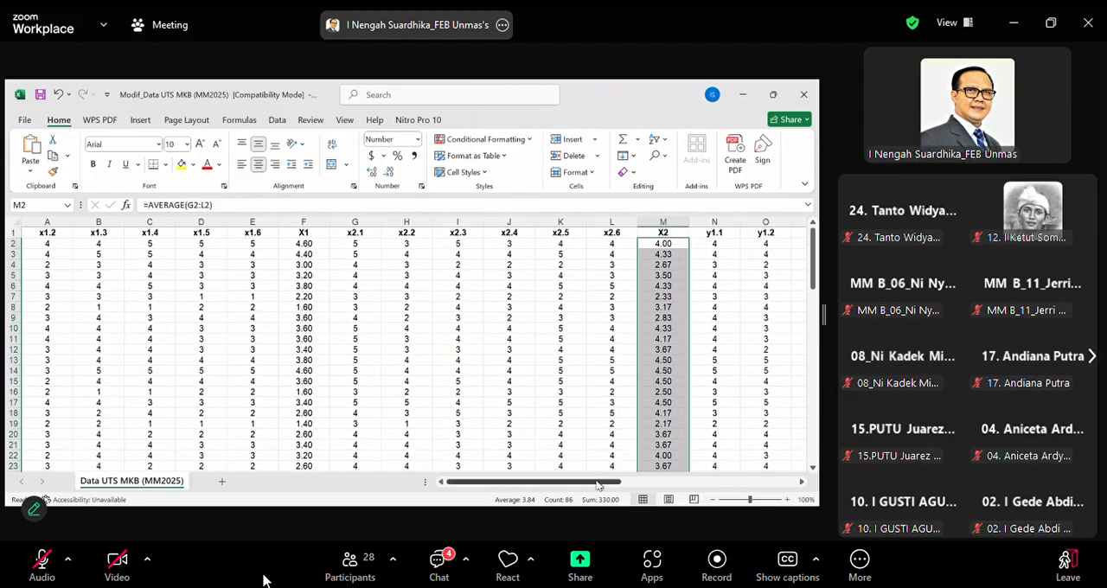
# In cell T2 under the Y1 header, enter an AVERAGE formula over the range N2:S2
pyautogui.moveTo(628, 483); pyautogui.dragTo(689, 486)
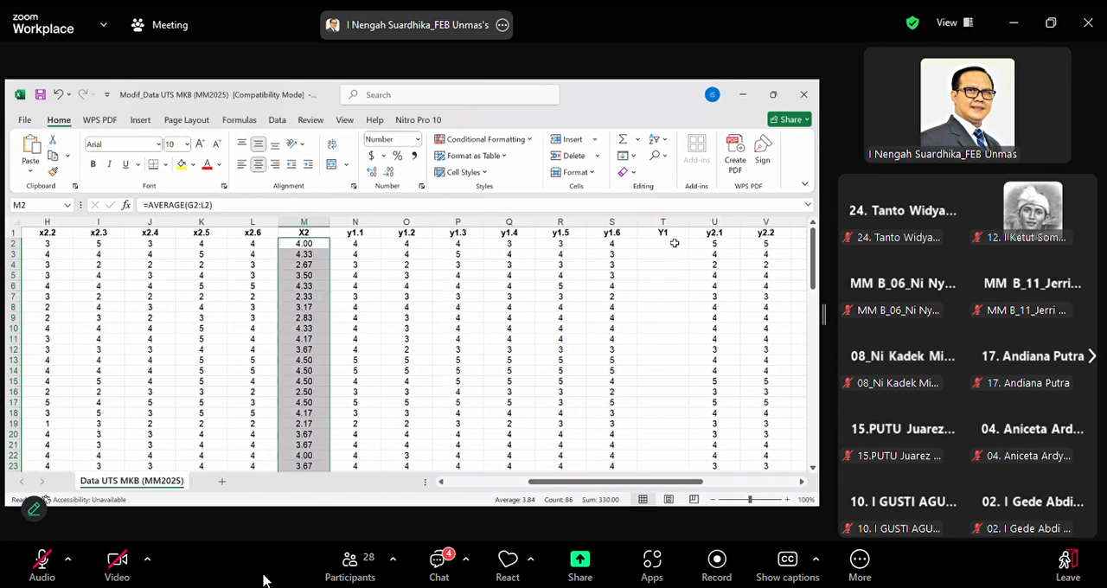
pyautogui.click(674, 243)
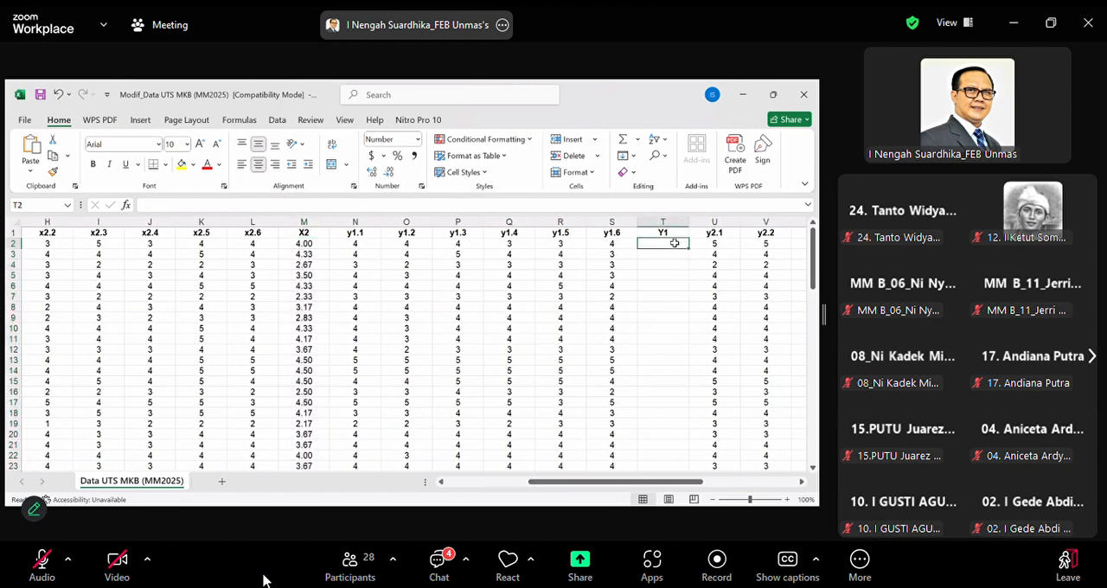
pyautogui.write('=')
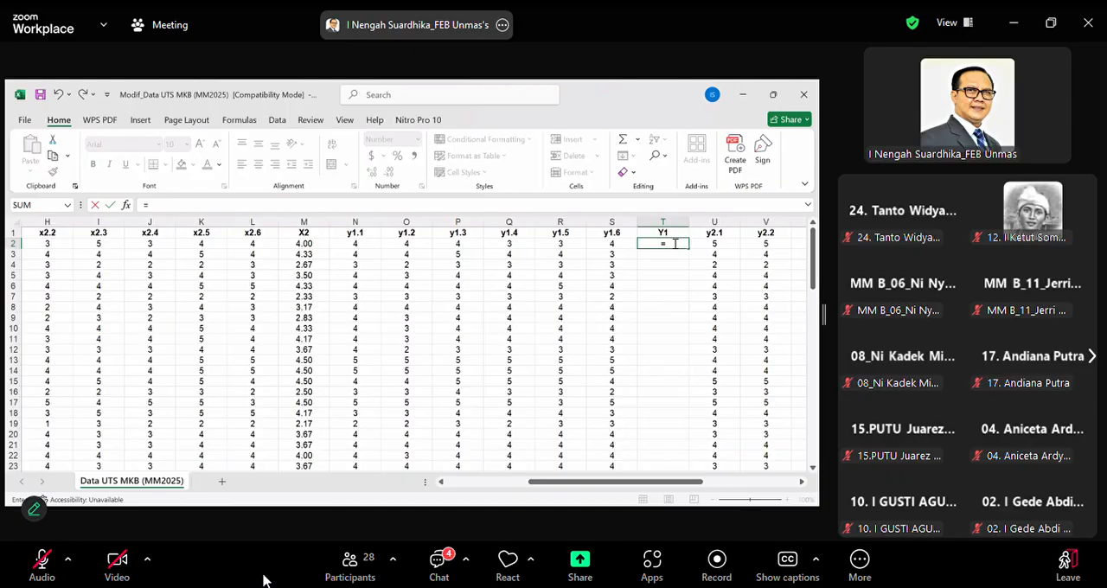
pyautogui.write('average(')
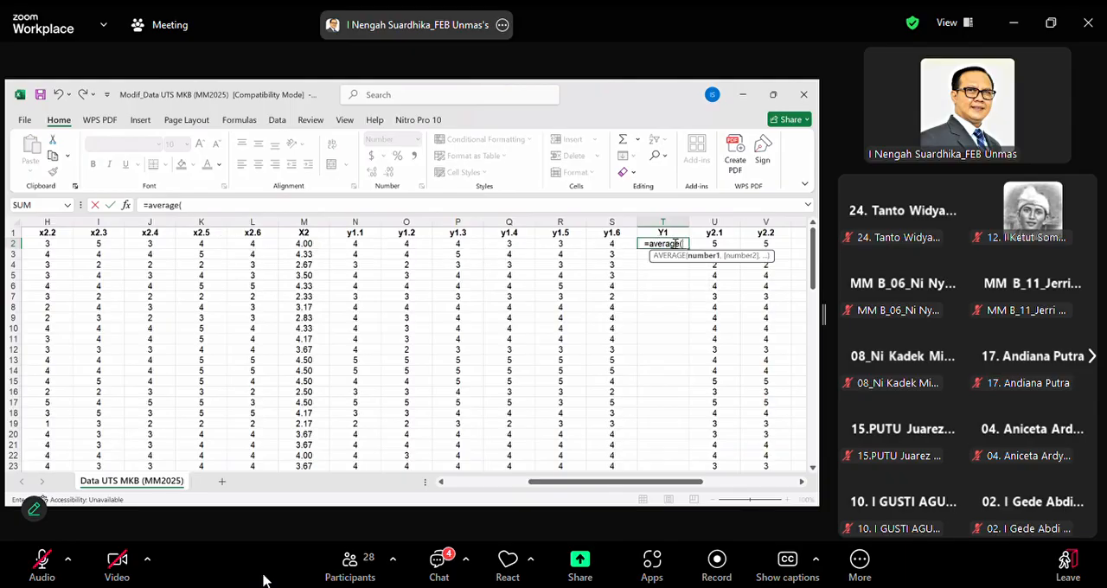
pyautogui.click(365, 247)
pyautogui.hotkey('shift', 'Right')
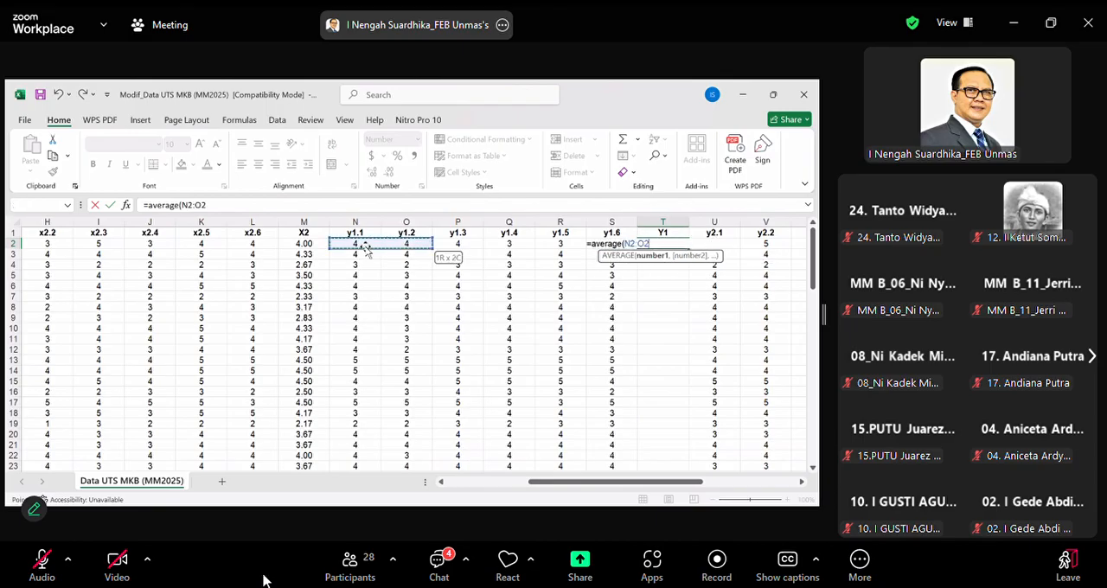
pyautogui.hotkey('shift', 'Right')
pyautogui.hotkey('shift', 'Right')
pyautogui.hotkey('shift', 'Right')
pyautogui.hotkey('shift', 'Right')
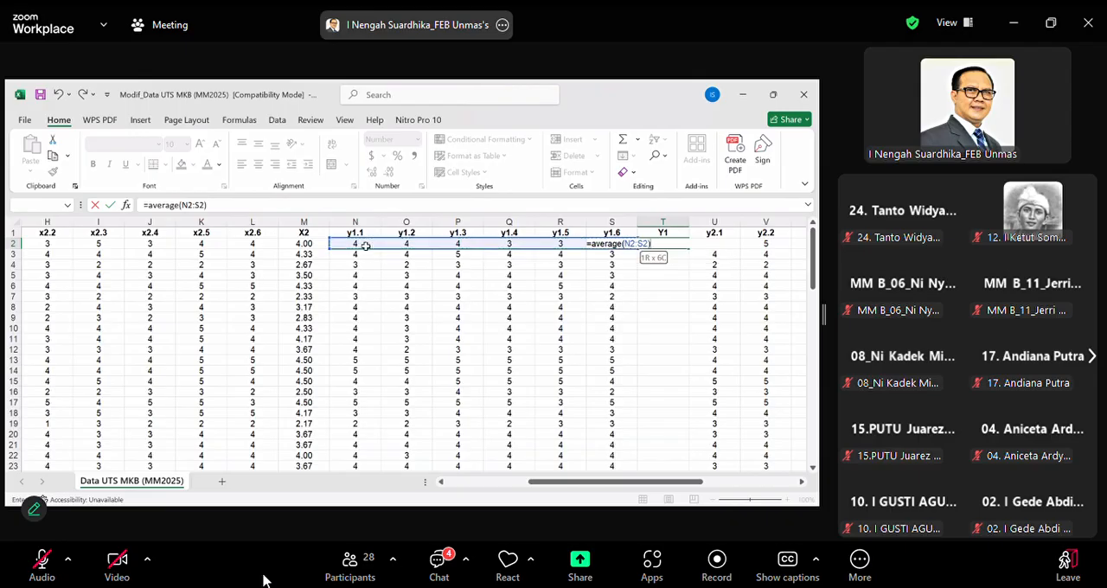
pyautogui.press('Return')
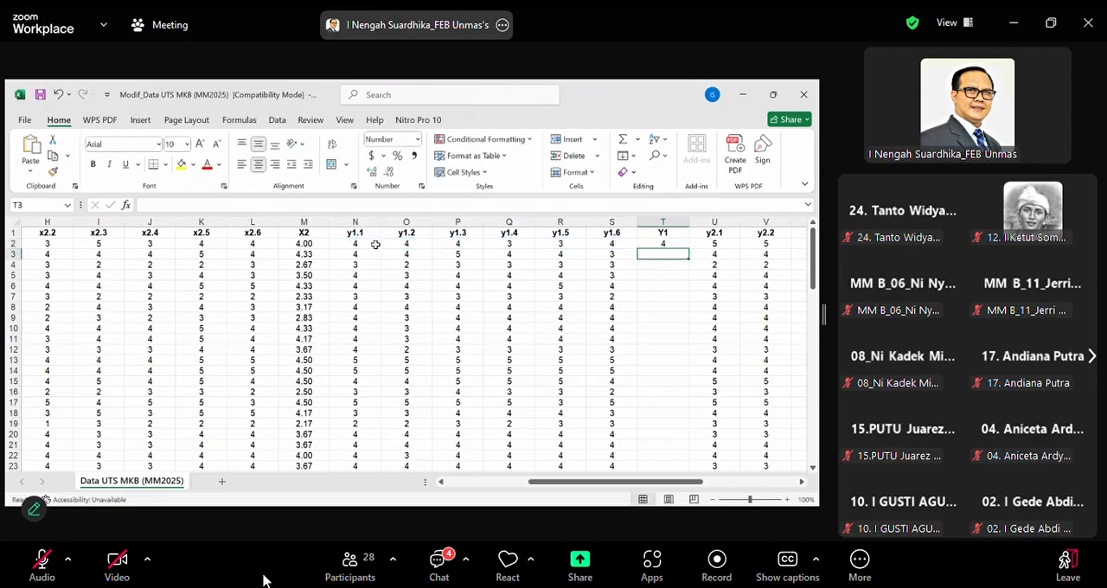
# Format the Y1 average in T2 to two decimal places and fill it down to row 87
pyautogui.click(662, 245)
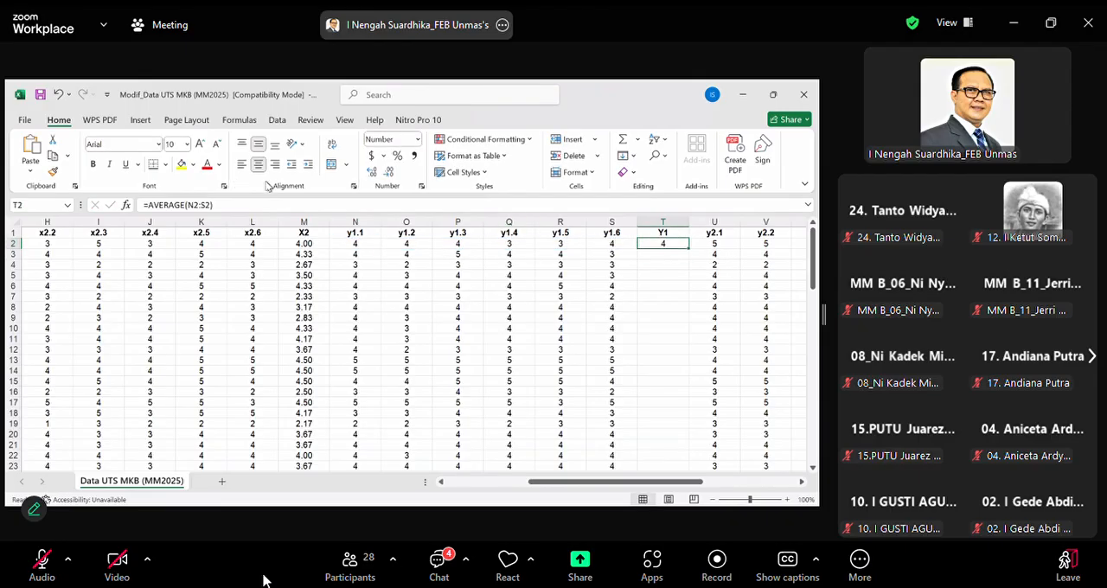
pyautogui.click(371, 173)
pyautogui.moveTo(691, 249); pyautogui.dragTo(667, 441)
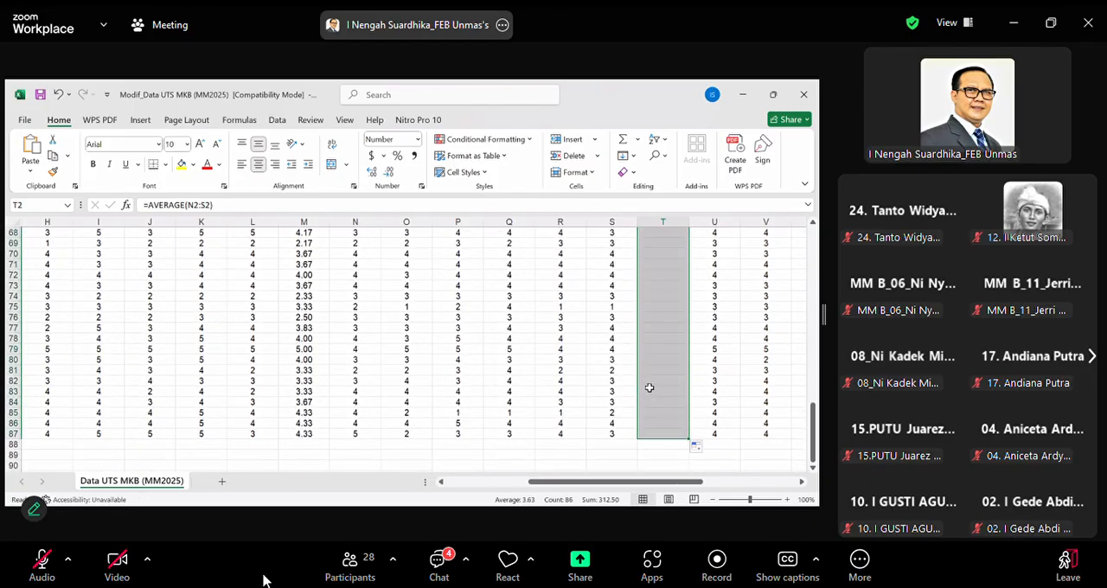
pyautogui.scroll(20, 648, 387)
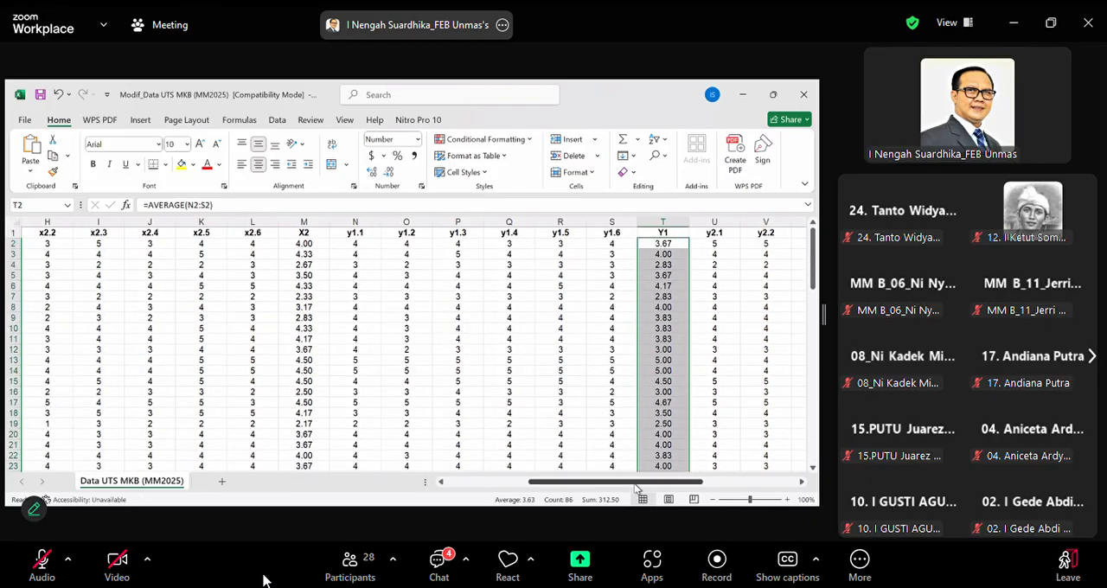
# In cell AB2 under the Y2 header, enter an AVERAGE formula over the range U2:AA2
pyautogui.moveTo(635, 484); pyautogui.dragTo(724, 485)
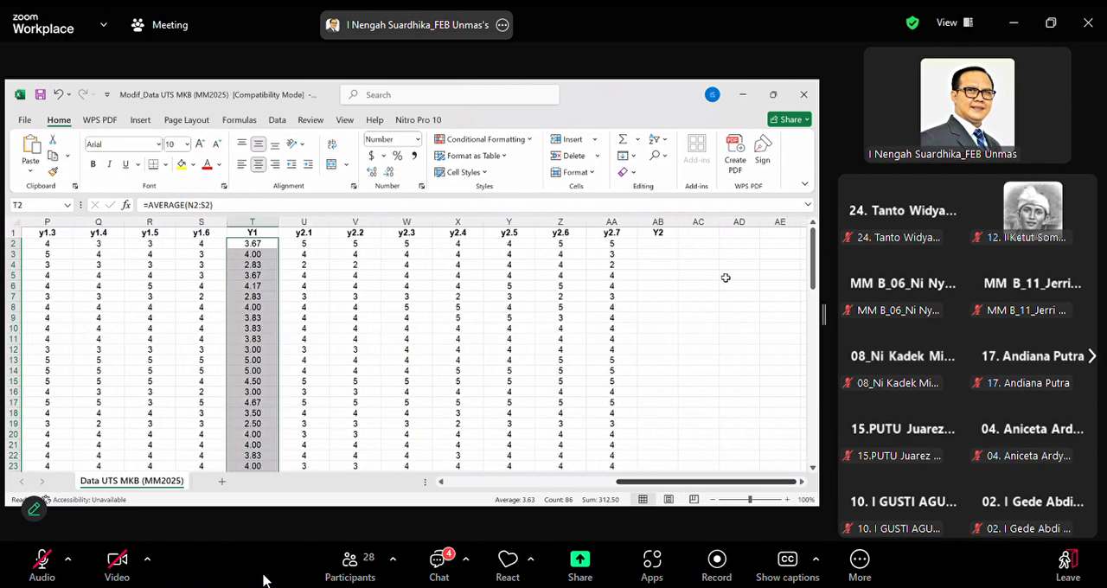
pyautogui.click(660, 242)
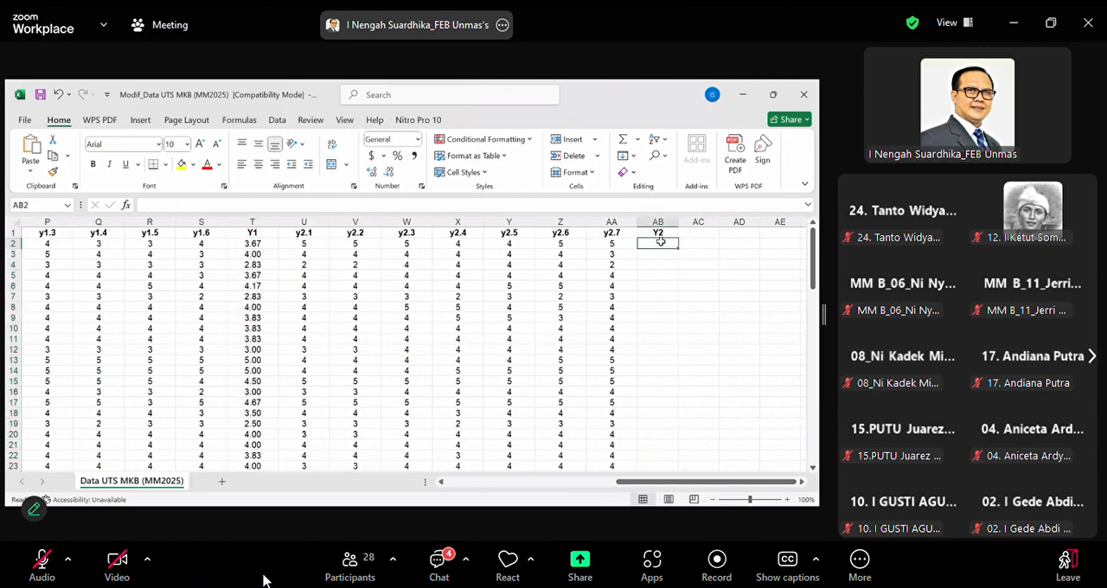
pyautogui.write('=')
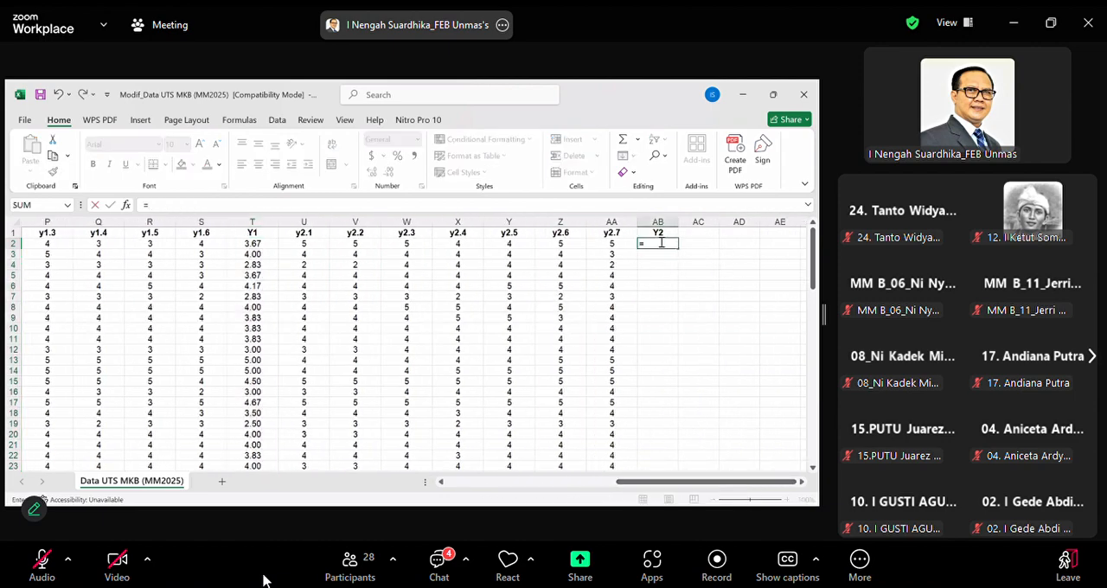
pyautogui.write('average')
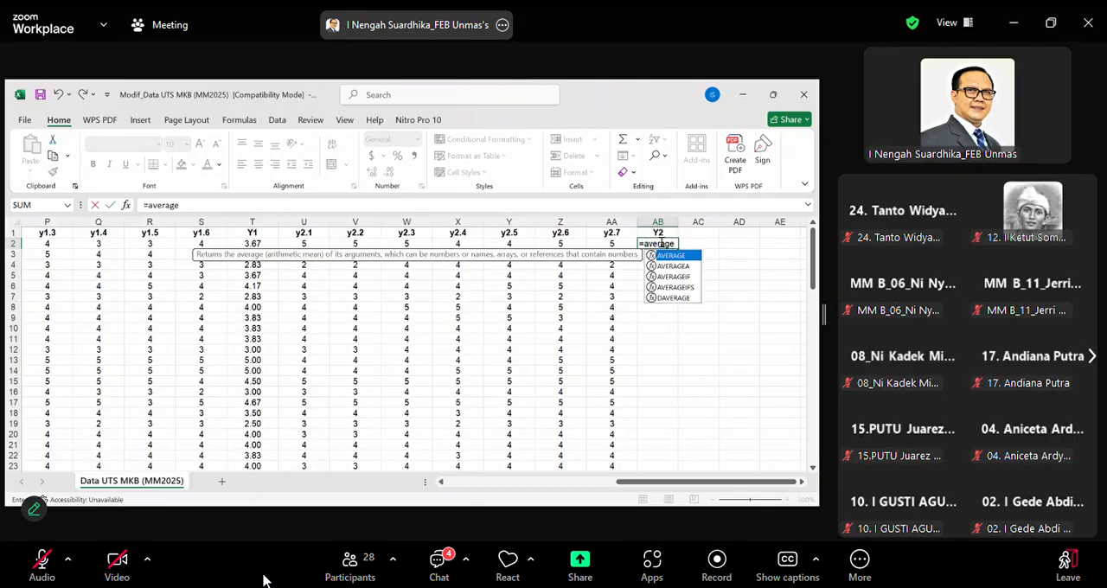
pyautogui.write('(')
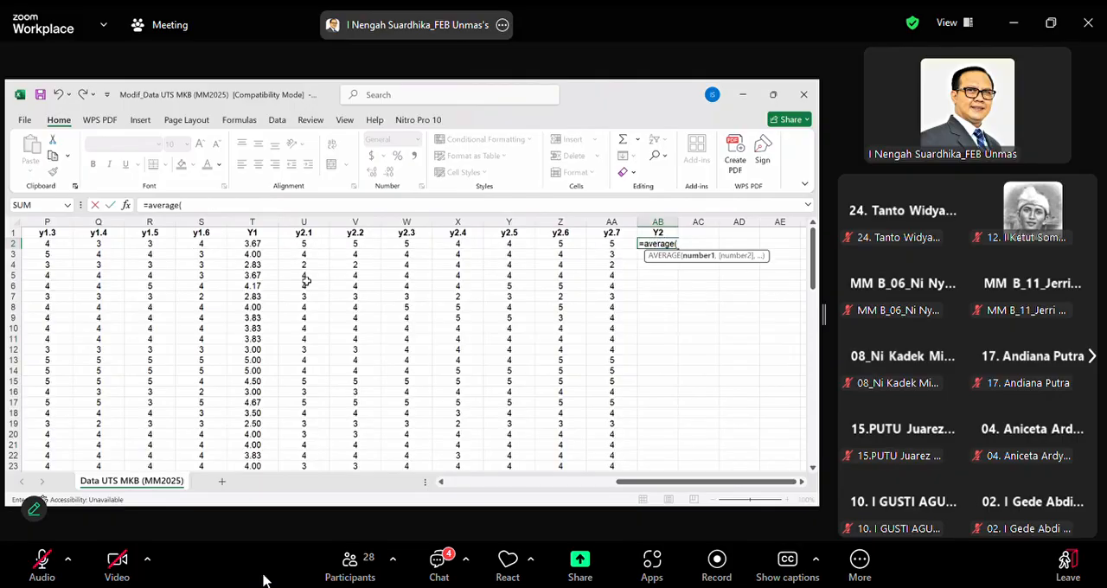
pyautogui.click(304, 244)
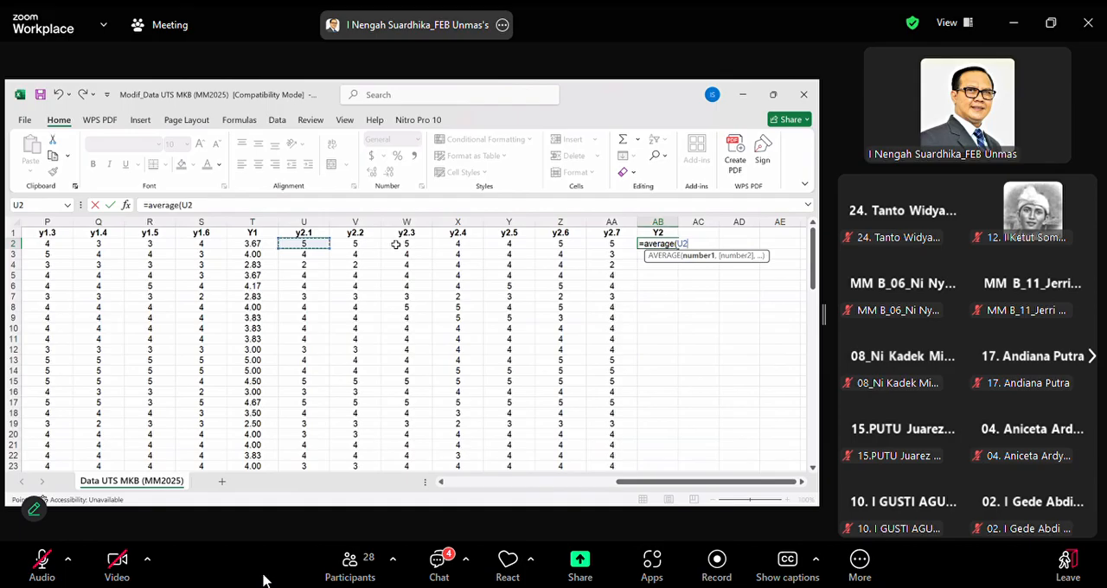
pyautogui.keyDown('shift'); pyautogui.click(594, 243); pyautogui.keyUp('shift')
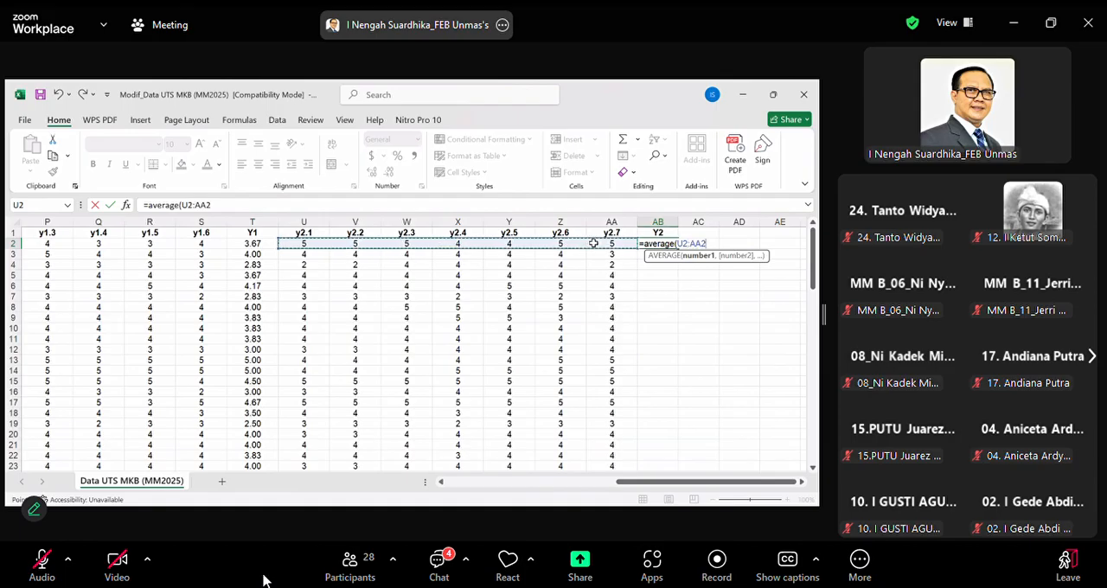
pyautogui.press('Return')
# Format the Y2 average in AB2 as centered with two decimal places and fill it down to row 87
pyautogui.click(657, 246)
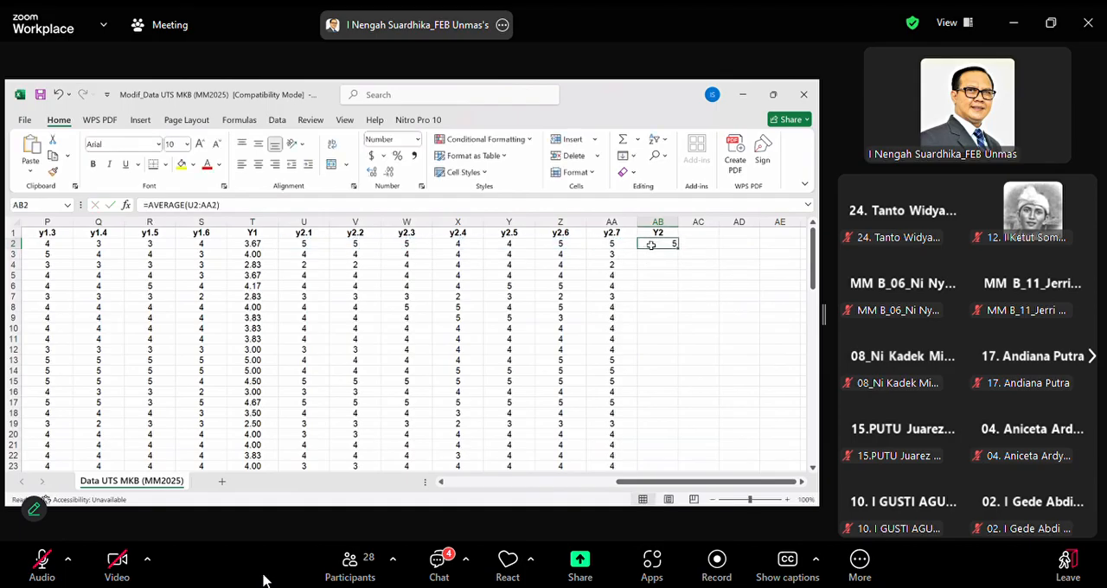
pyautogui.click(259, 164)
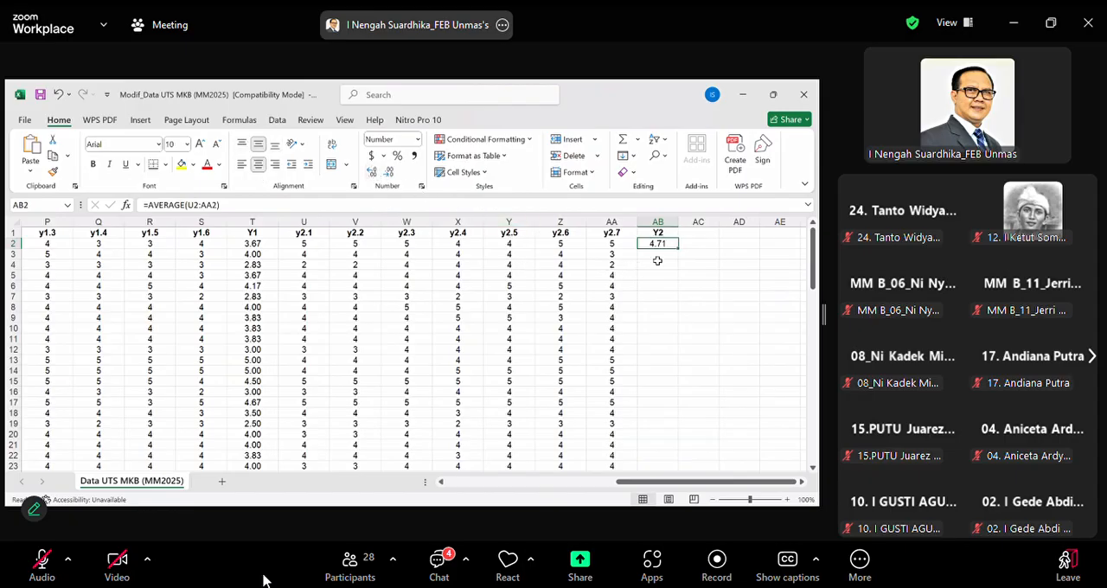
pyautogui.moveTo(679, 248)
pyautogui.mouseDown()
pyautogui.moveTo(659, 423)
pyautogui.moveTo(662, 461)
pyautogui.moveTo(672, 467)
pyautogui.moveTo(671, 457)
pyautogui.mouseUp()
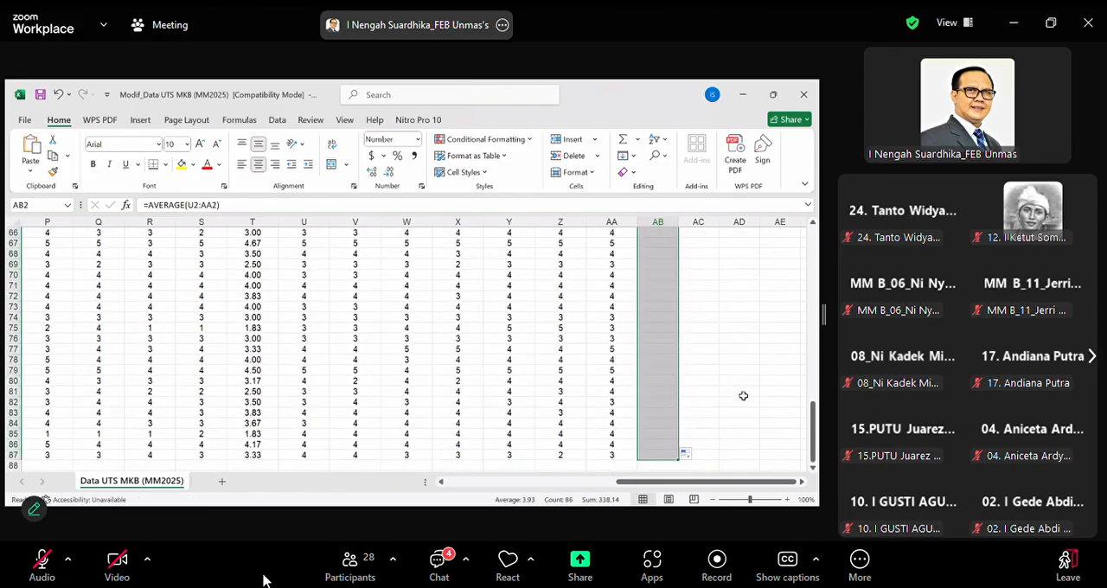
pyautogui.scroll(15, 534, 396)
pyautogui.scroll(5, 534, 391)
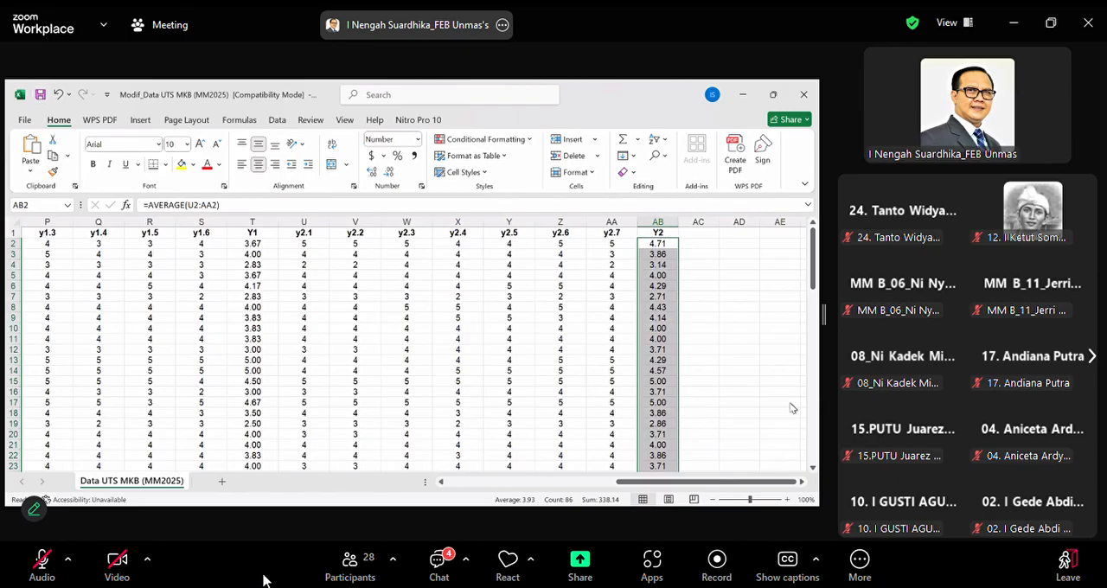
# Deselect the filled Y2 column and close the Modif_Data UTS MKB (MM2025) workbook
pyautogui.click(722, 361)
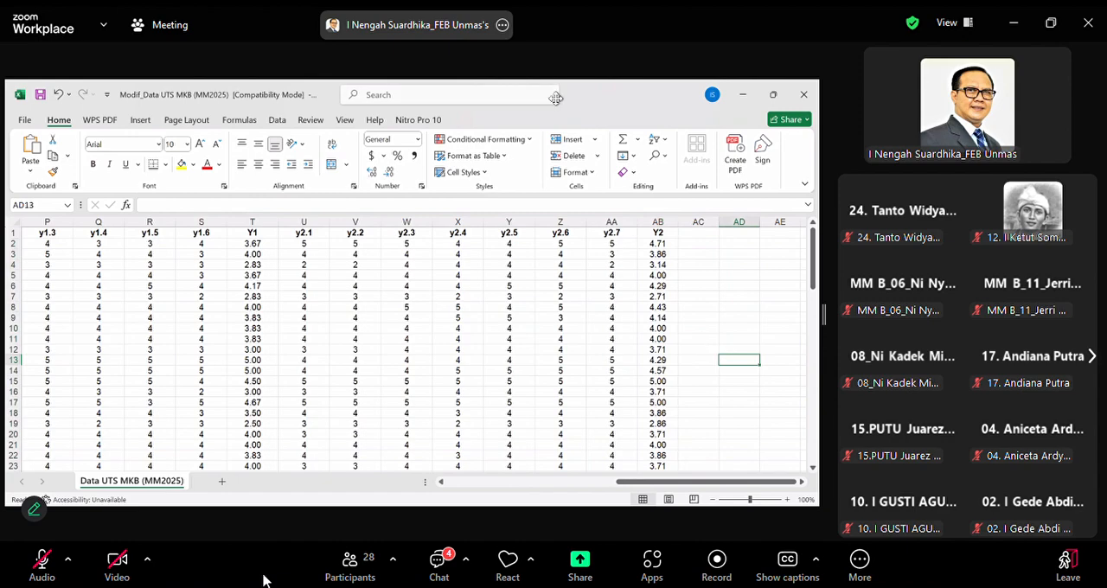
pyautogui.click(804, 94)
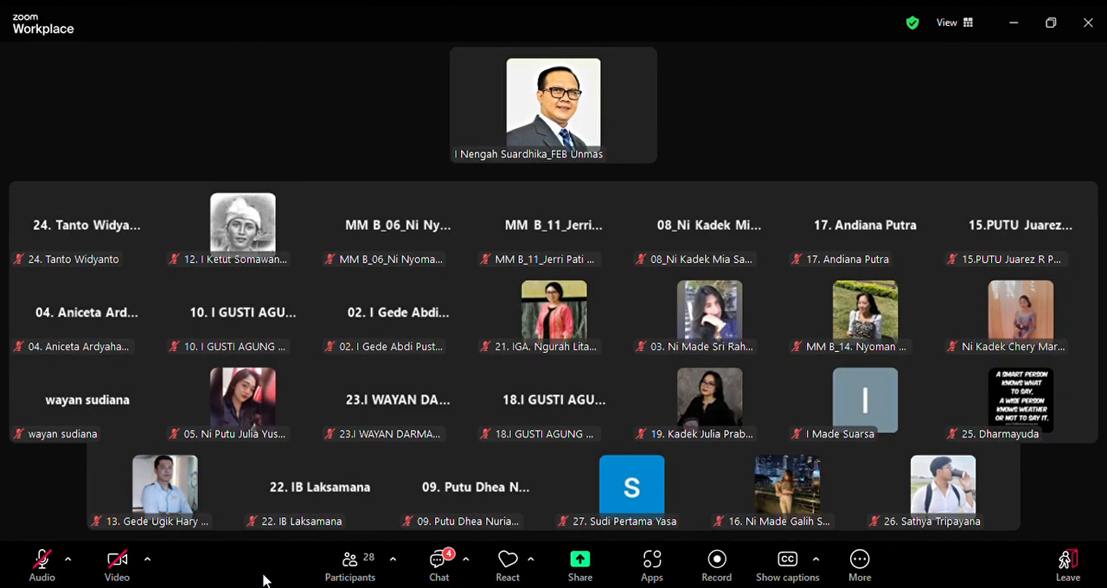